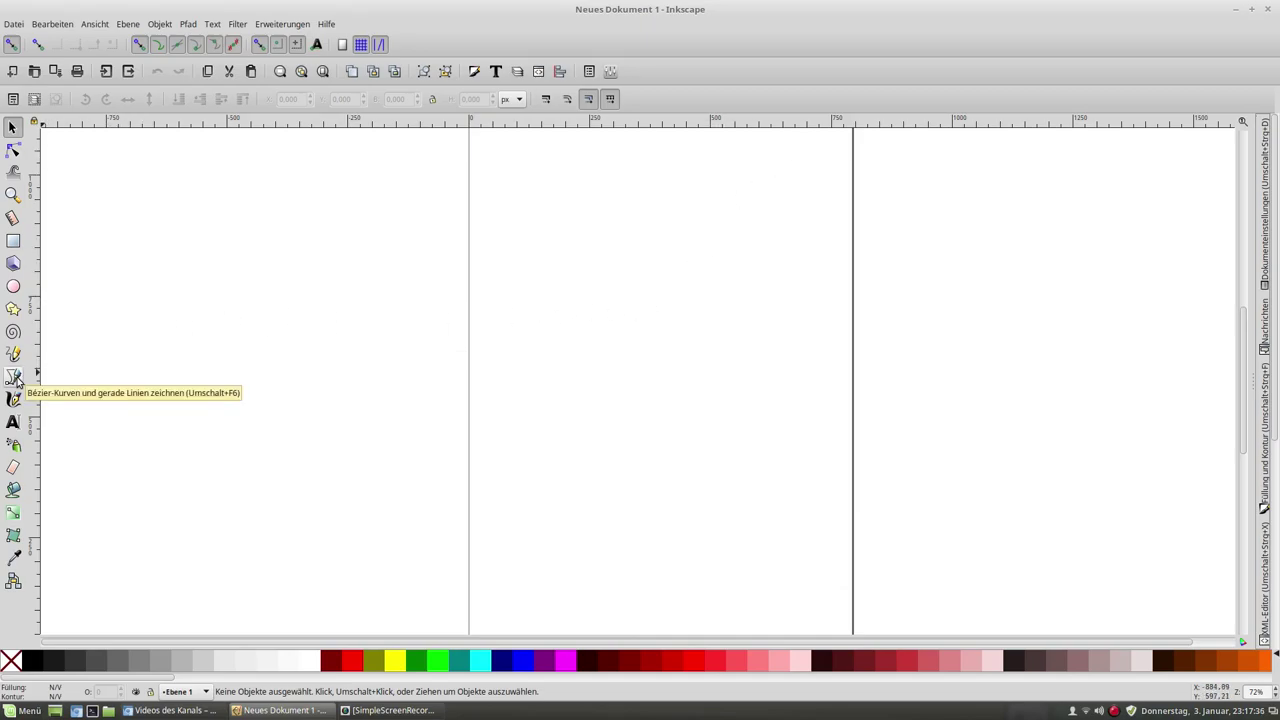
Draw a rectangle near the top of the page and set its opacity to 100
left_click(13, 240)
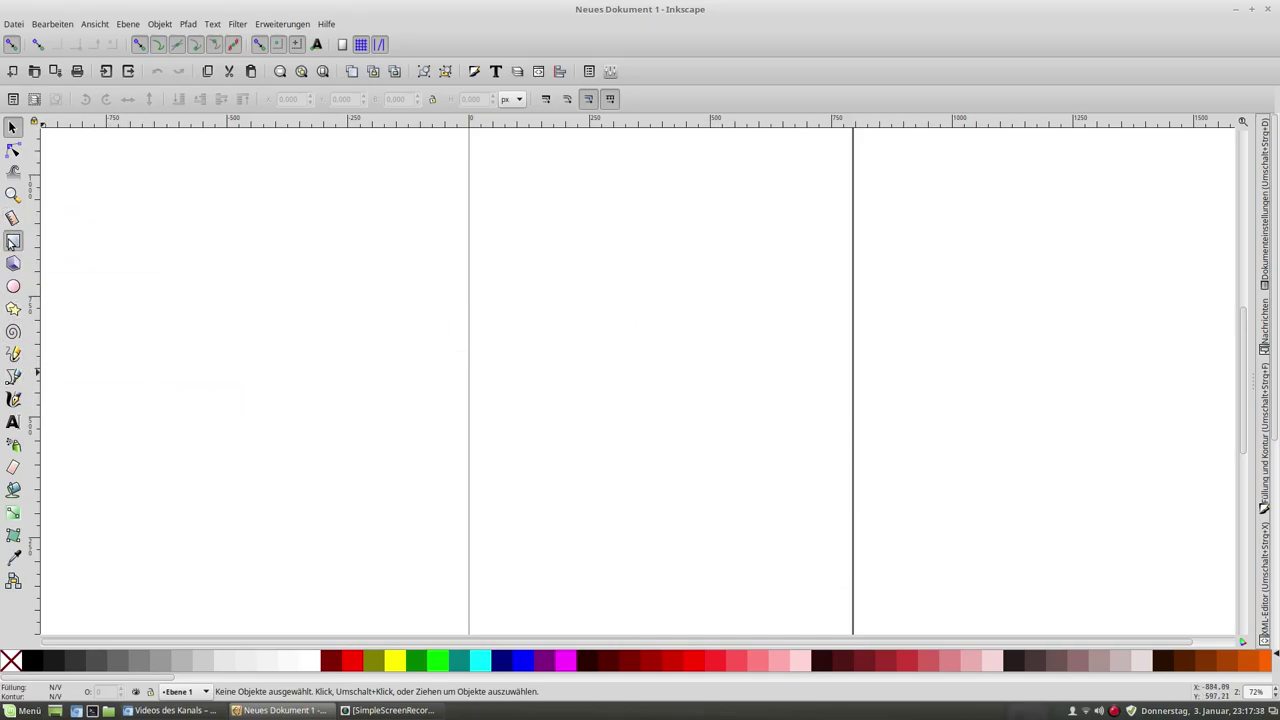
left_click_drag(515, 211, 664, 325)
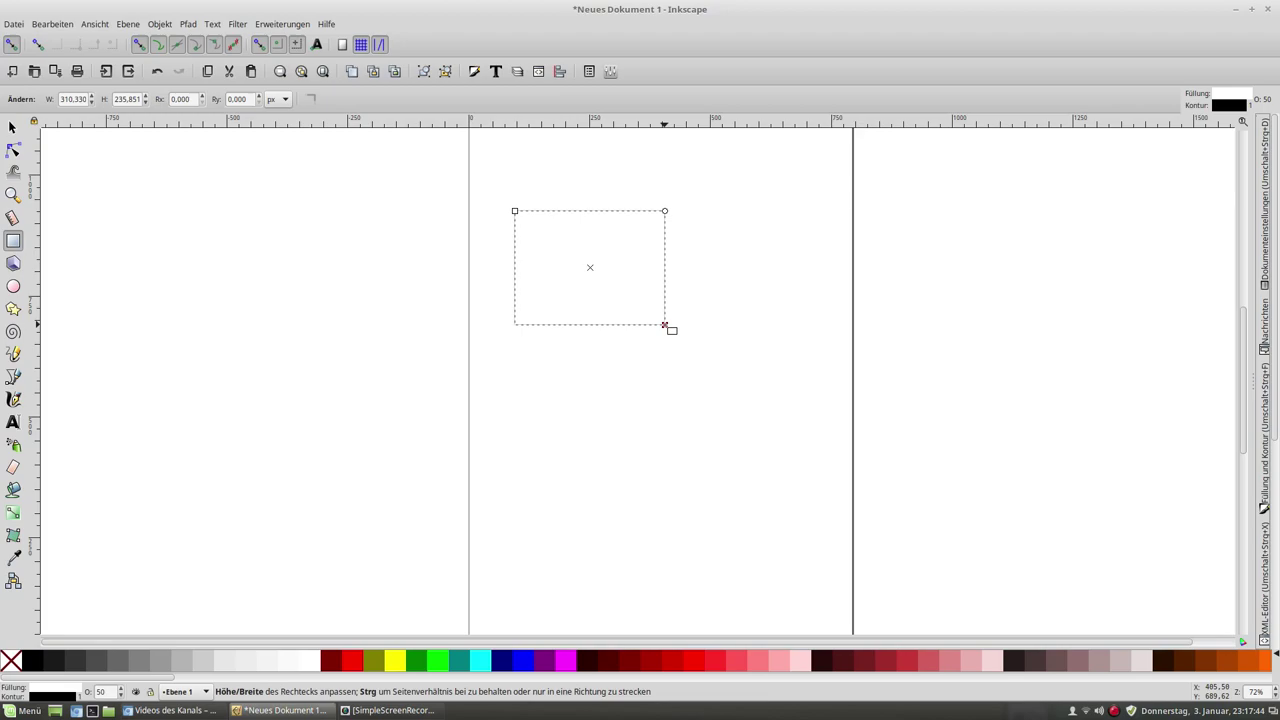
left_click(1265, 410)
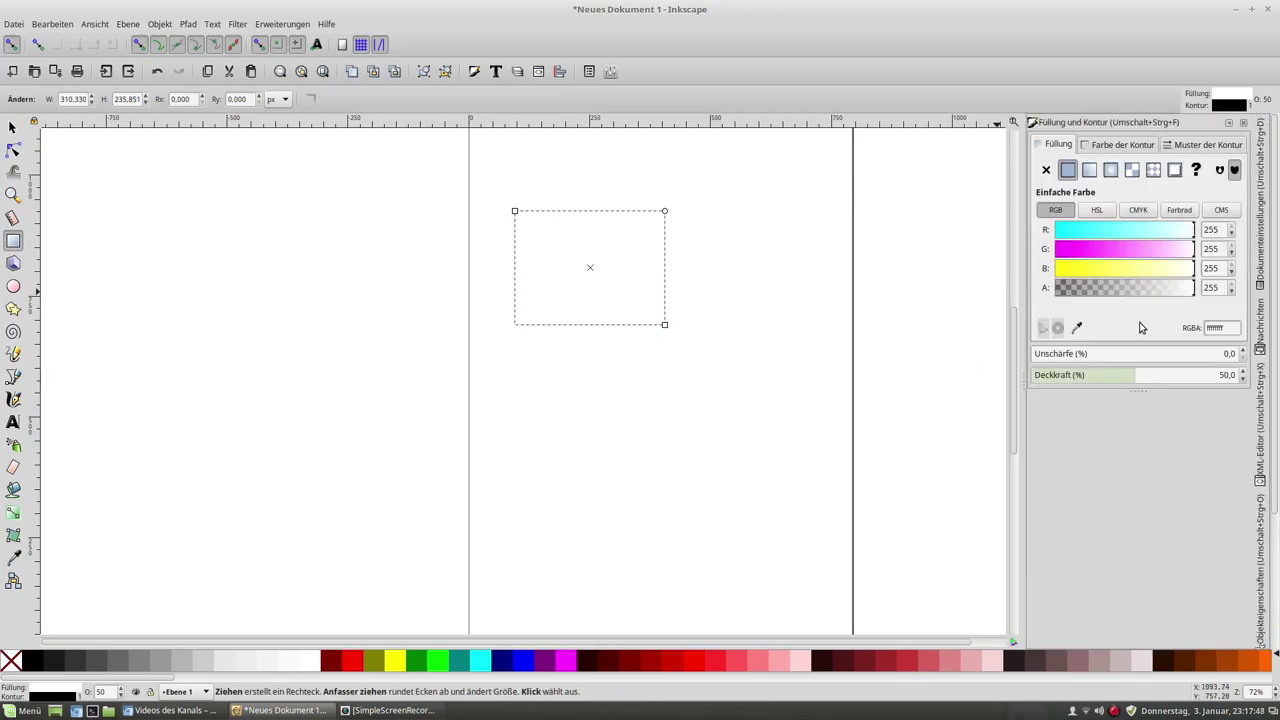
left_click_drag(1275, 381, 1272, 375)
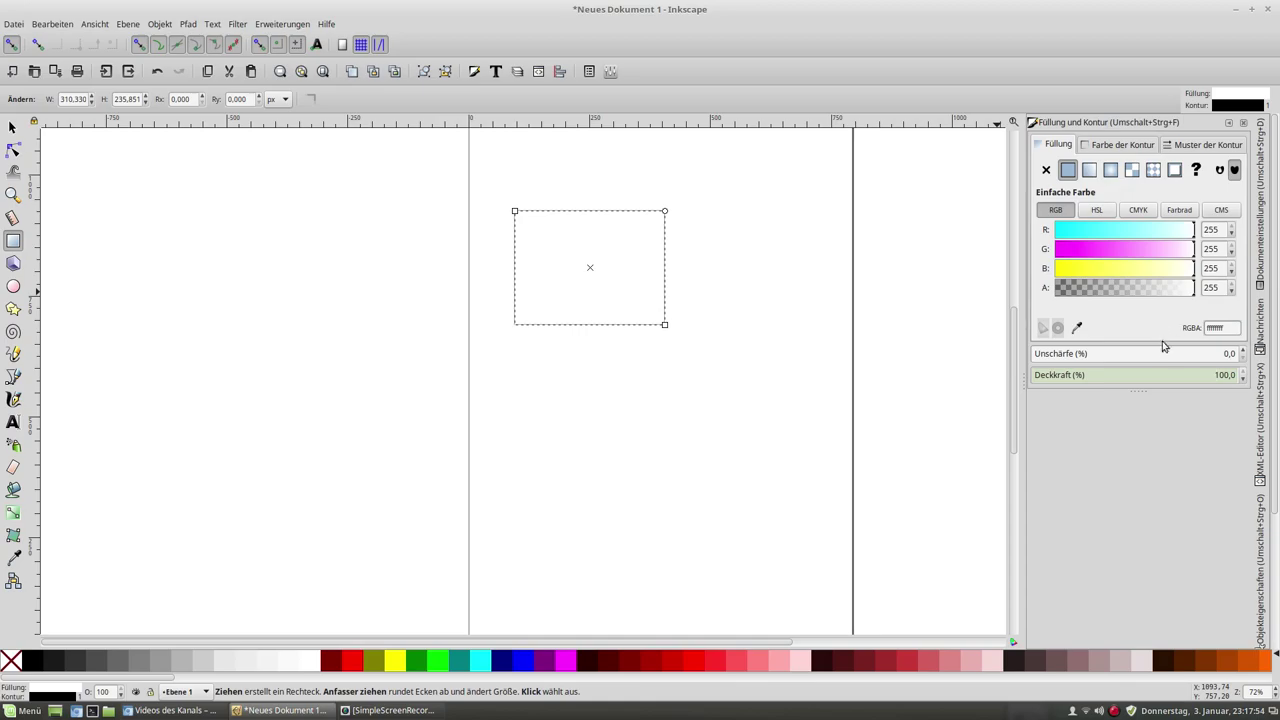
Remove the trial blur and enlarge the rectangle to about 621 × 393 px
mouse_move(1156, 355)
left_mouse_down()
mouse_move(1132, 354)
mouse_move(1152, 354)
left_mouse_up()
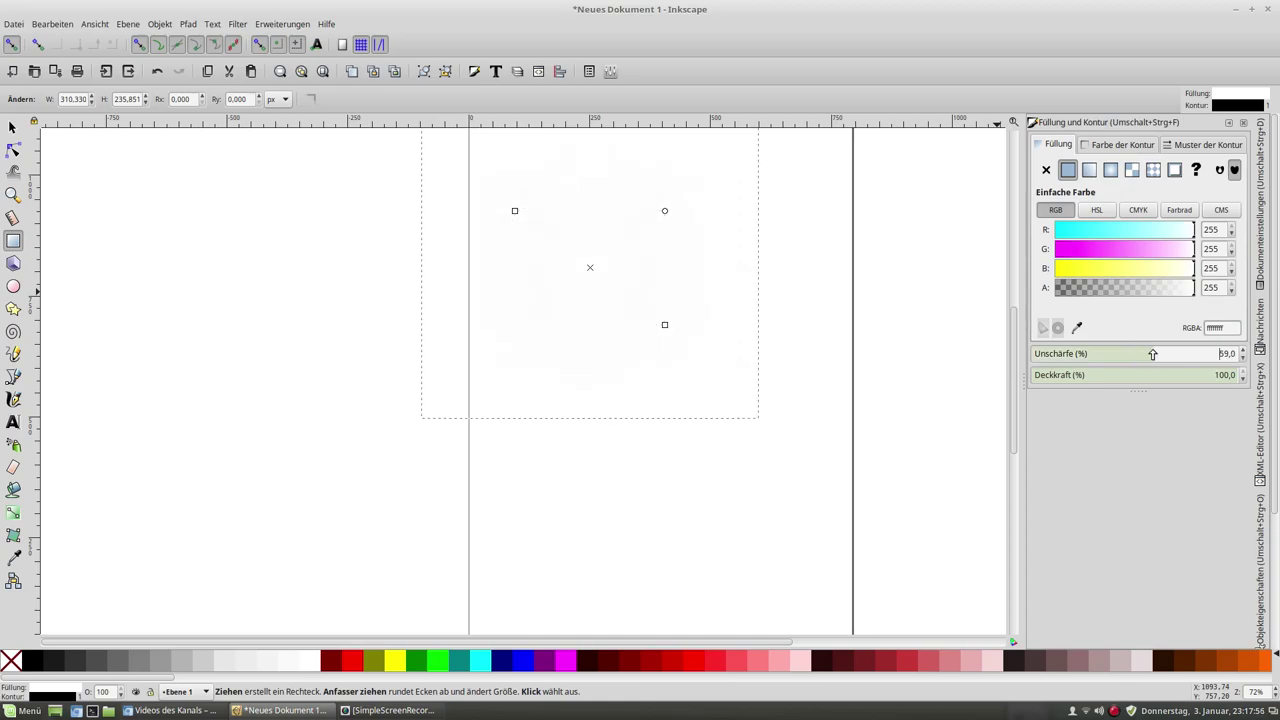
left_click_drag(1071, 352, 1027, 352)
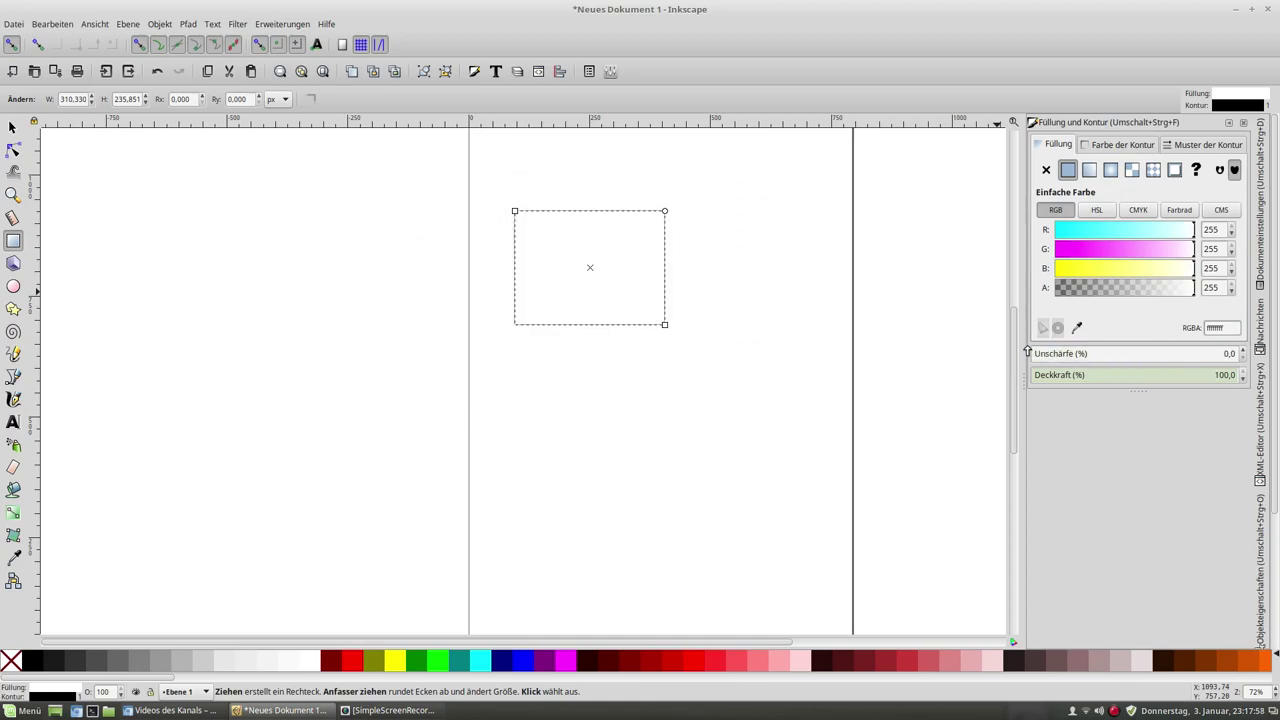
left_click(1243, 122)
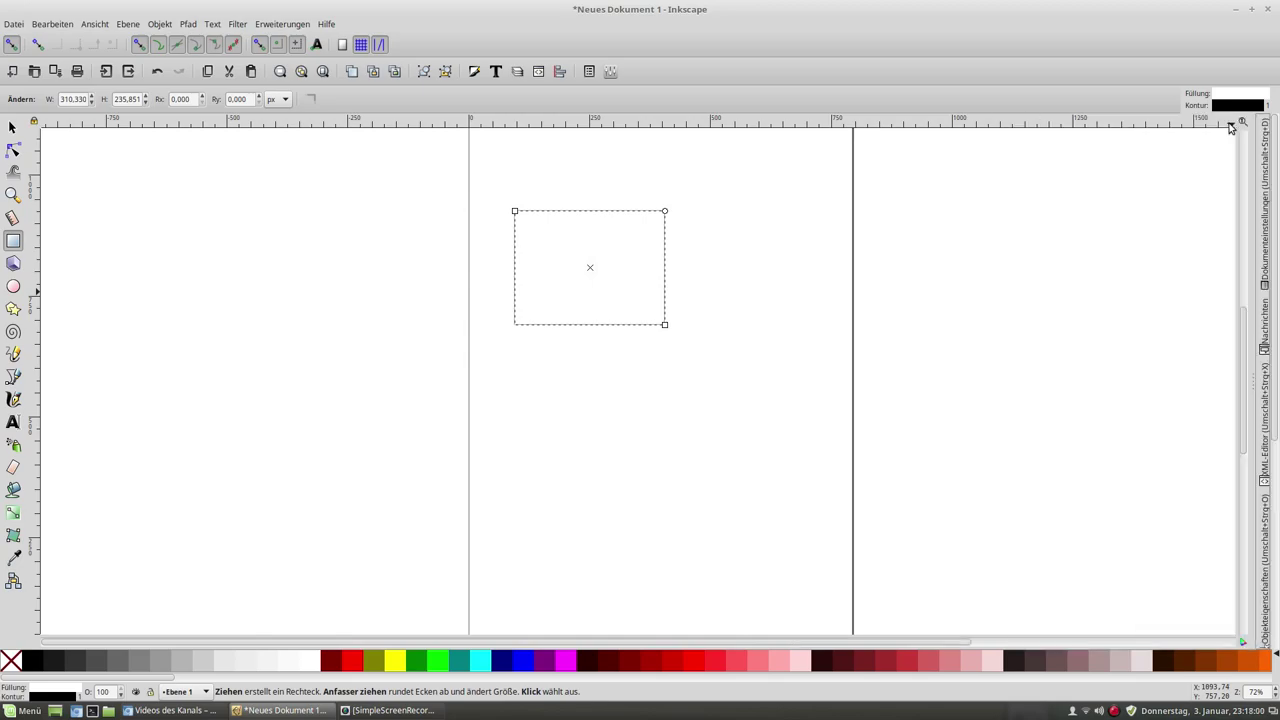
left_click_drag(664, 324, 815, 400)
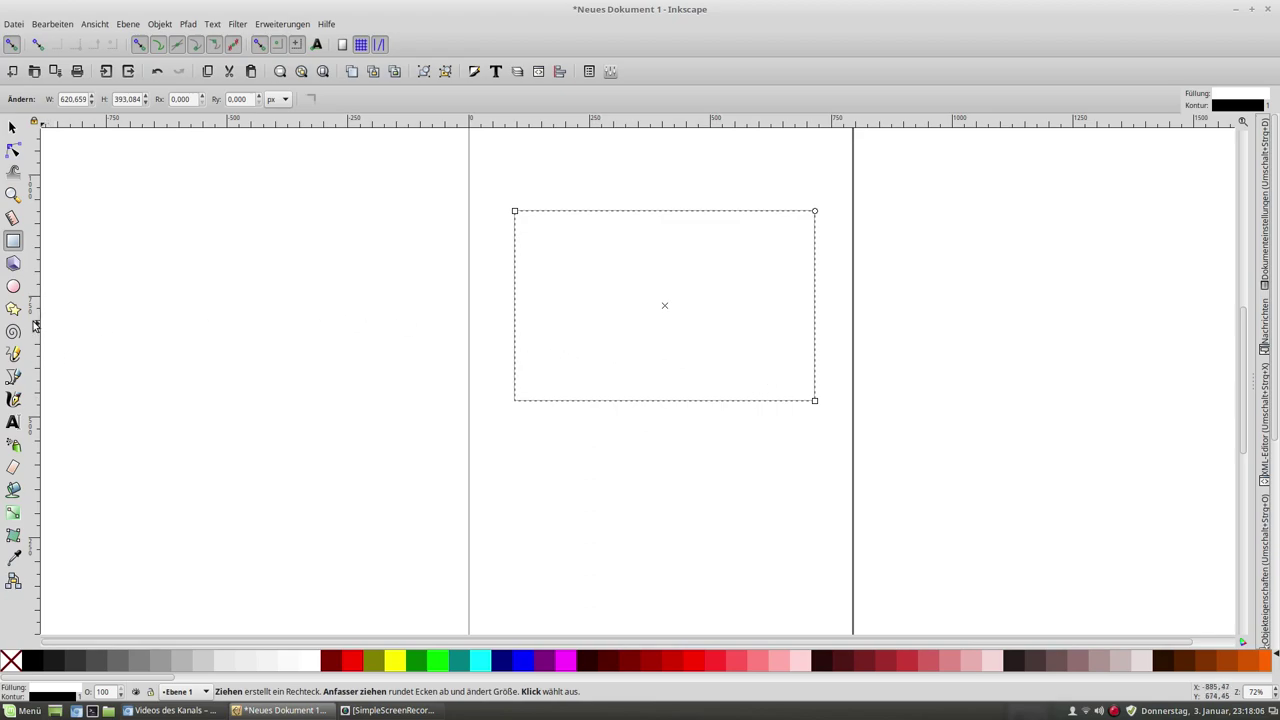
left_click(12, 287)
Draw a trial ellipse over the rectangle, shift it, then delete both shapes
left_click_drag(720, 325, 926, 508)
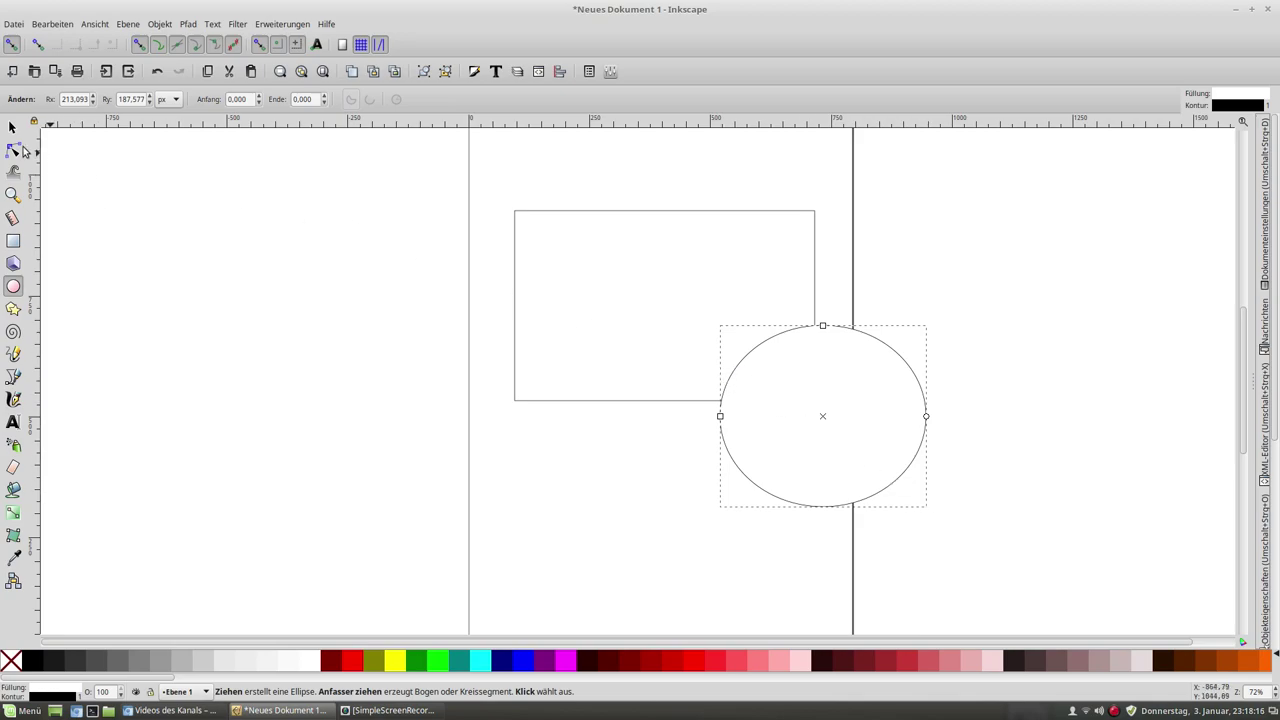
left_click(12, 127)
left_click_drag(820, 438, 738, 385)
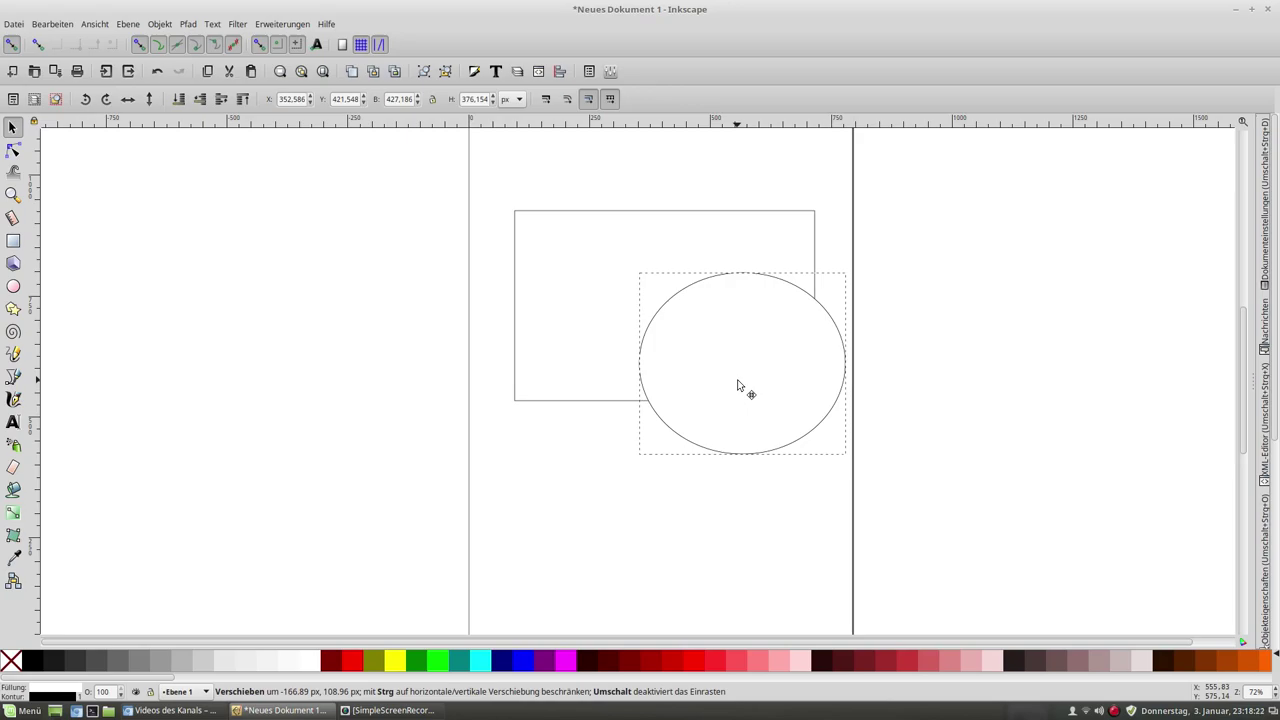
mouse_move(737, 387)
left_mouse_down()
mouse_move(640, 397)
mouse_move(660, 399)
left_mouse_up()
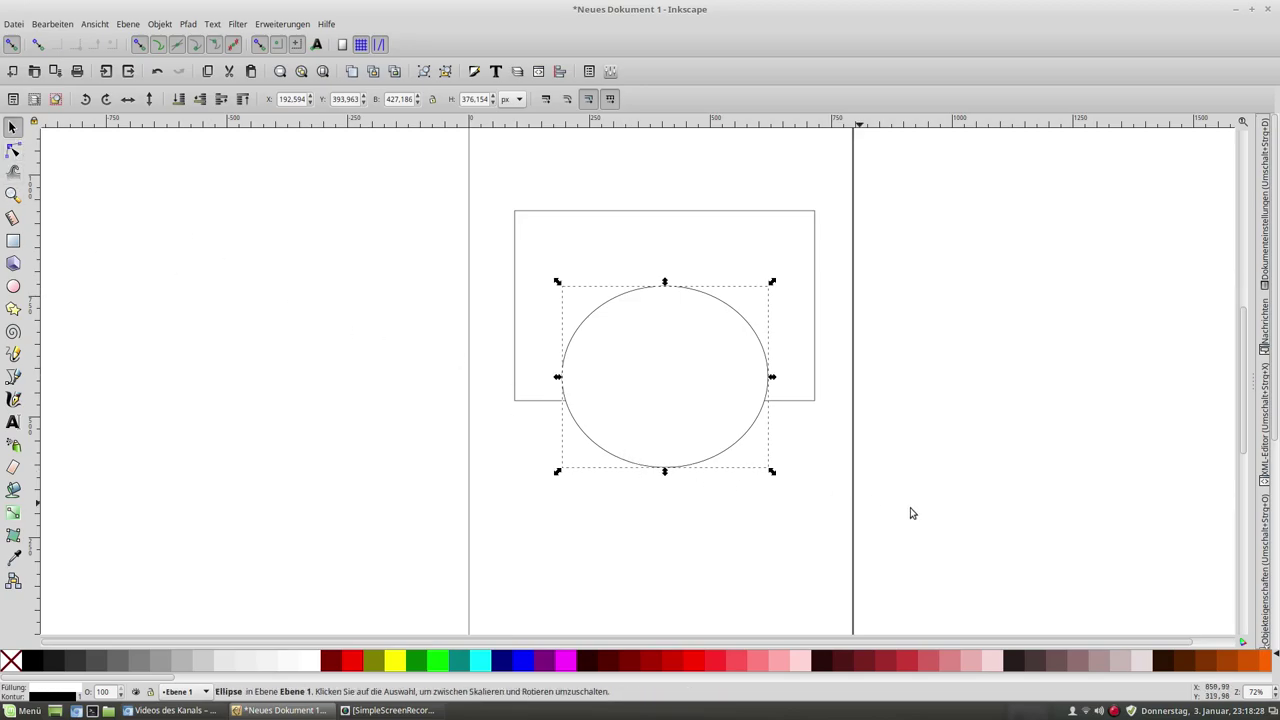
left_click_drag(930, 538, 415, 166)
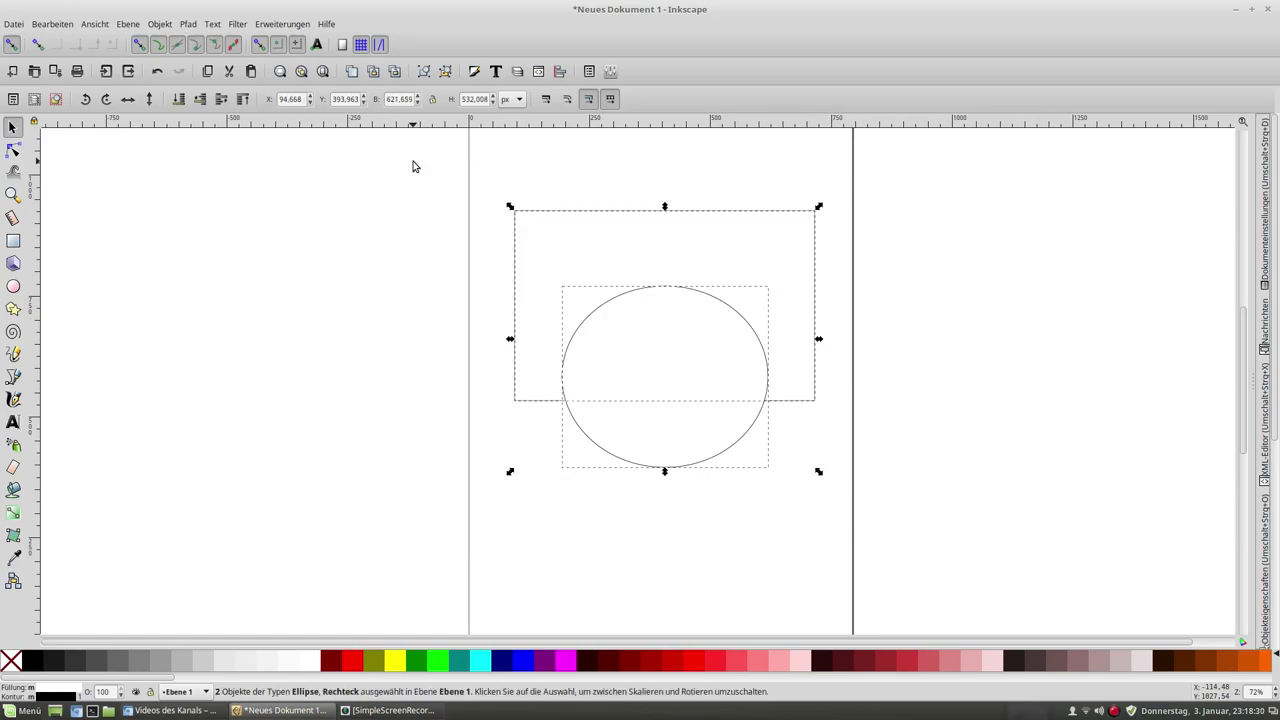
key("Delete")
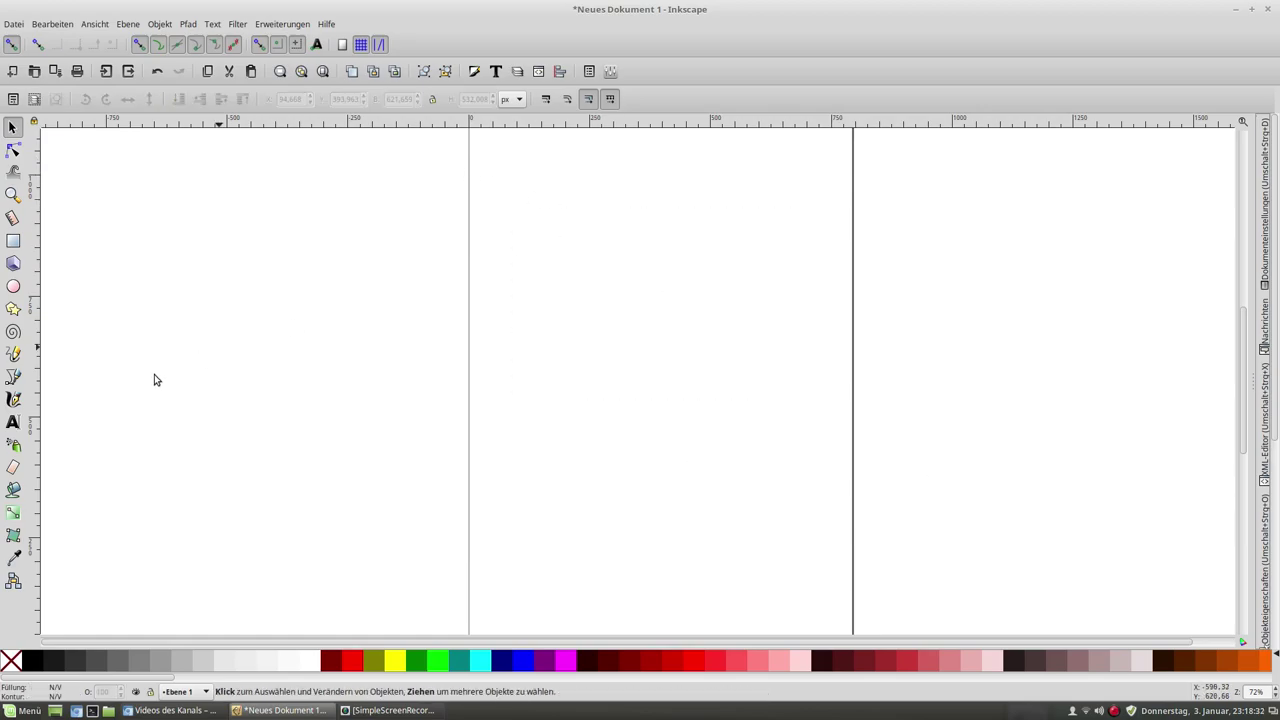
Draw a Ctrl-constrained square of about 597 px near the page top and shift it slightly
left_click(13, 243)
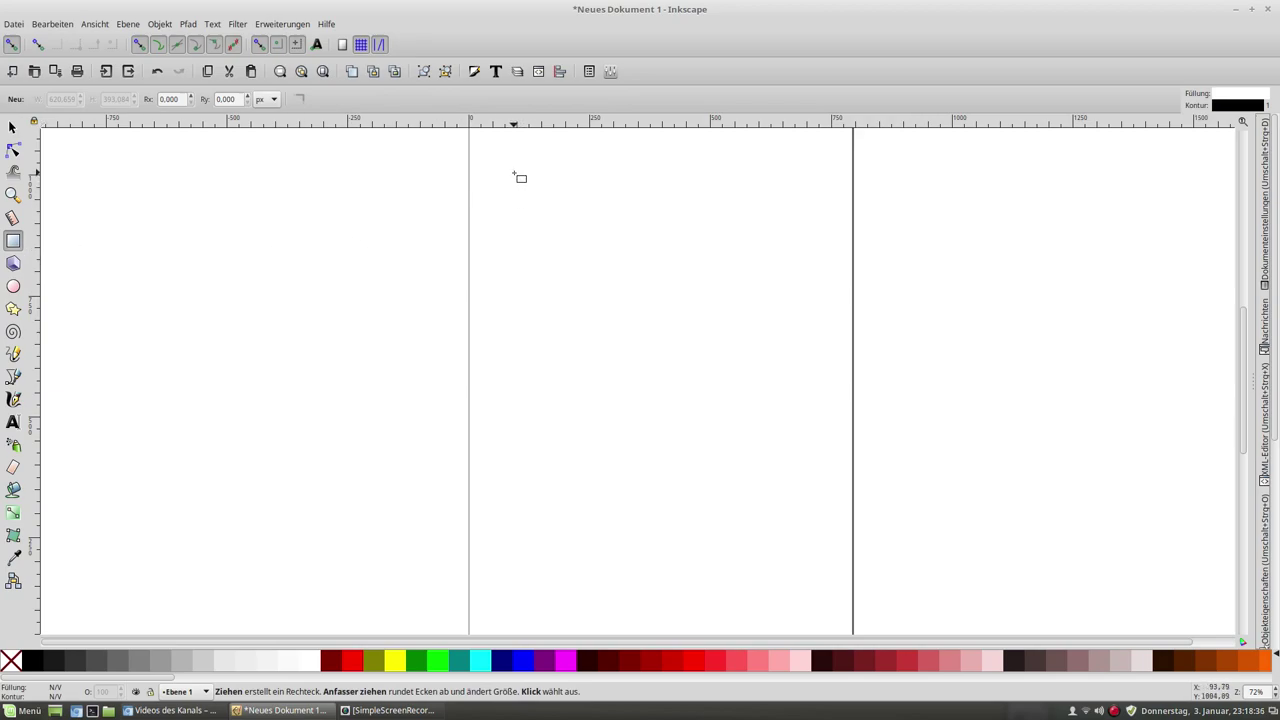
left_click_drag(514, 174, 799, 428)
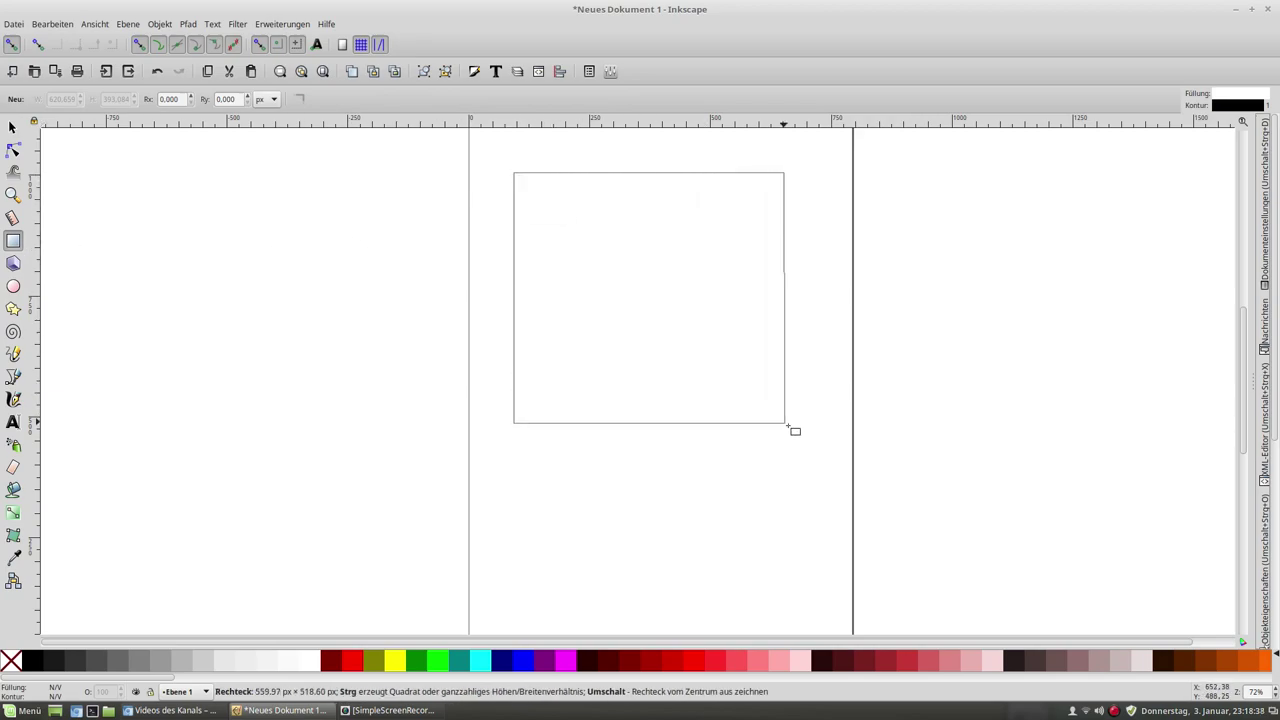
mouse_move(799, 428)
left_mouse_down()
mouse_move(755, 383)
mouse_move(841, 463)
left_mouse_up()
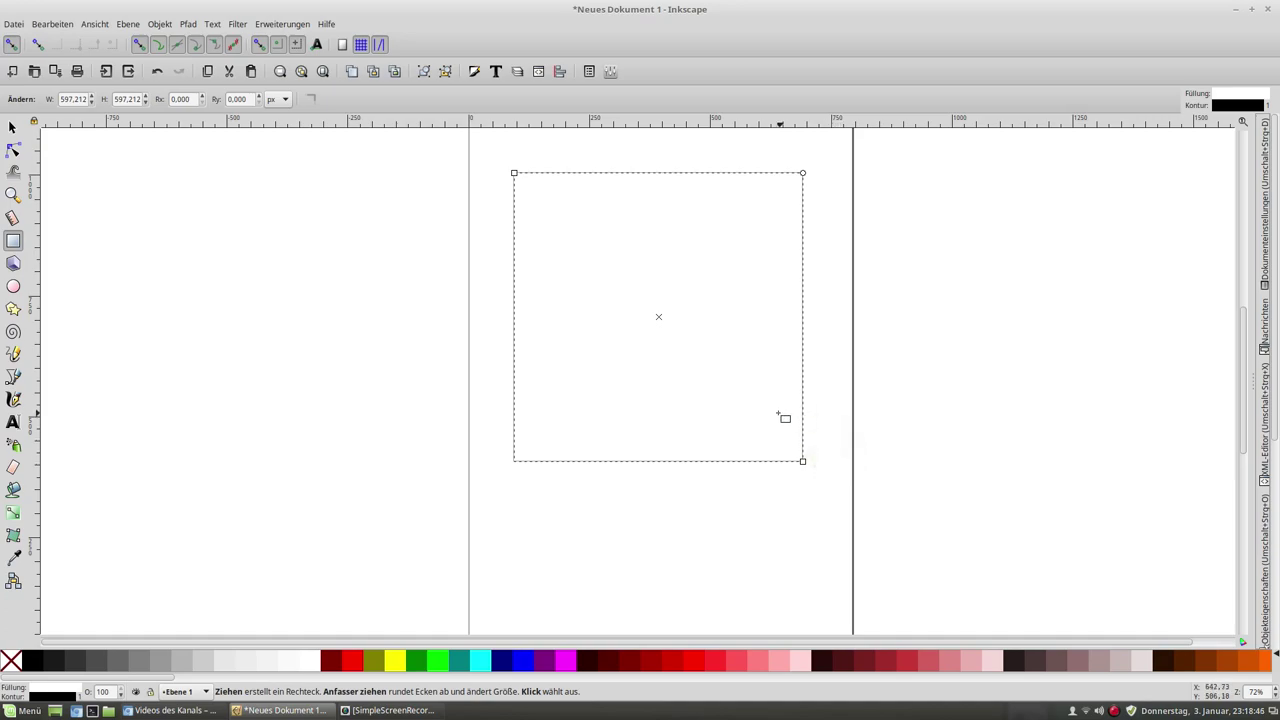
left_click(13, 286)
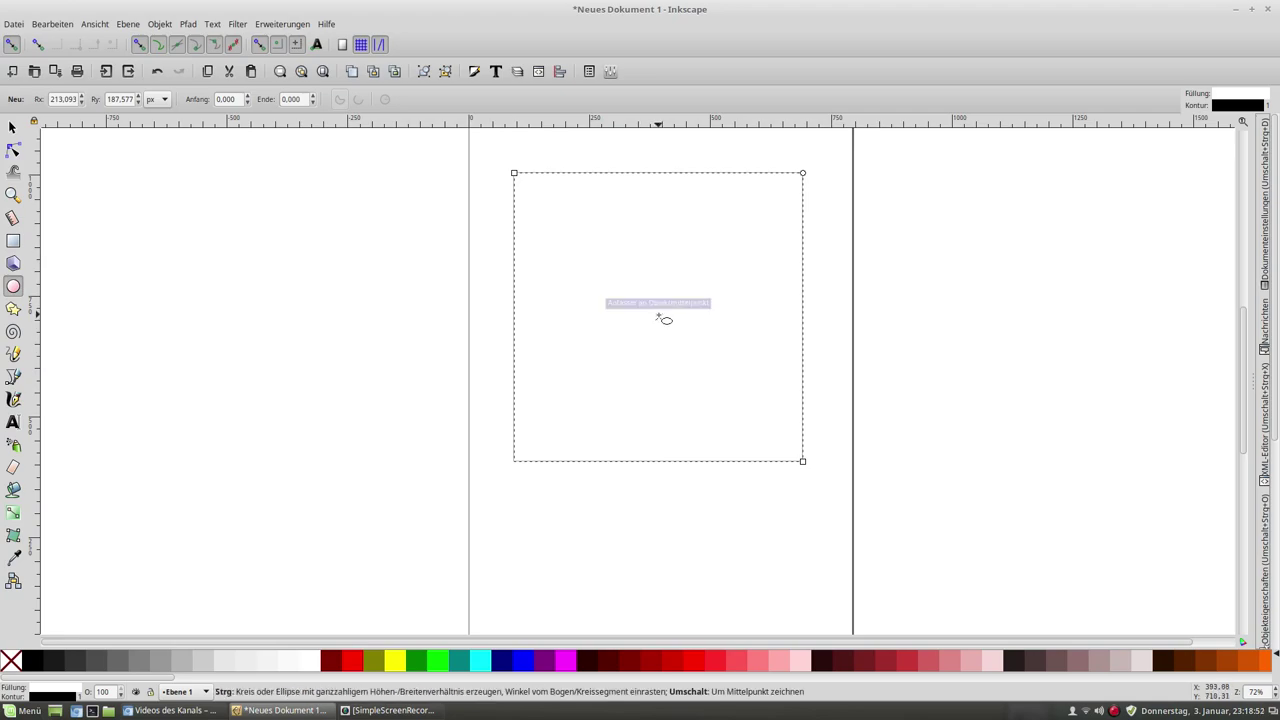
left_click_drag(660, 315, 632, 336)
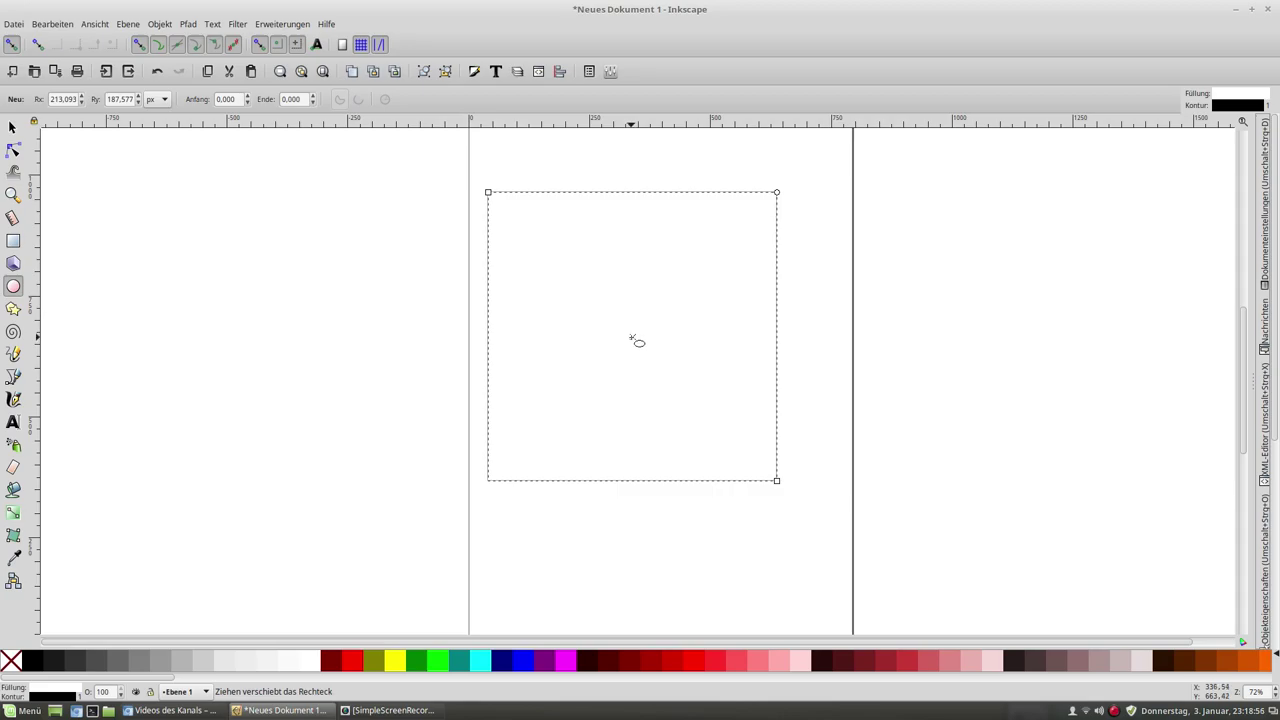
mouse_move(637, 340)
left_mouse_down()
mouse_move(646, 354)
mouse_move(655, 339)
left_mouse_up()
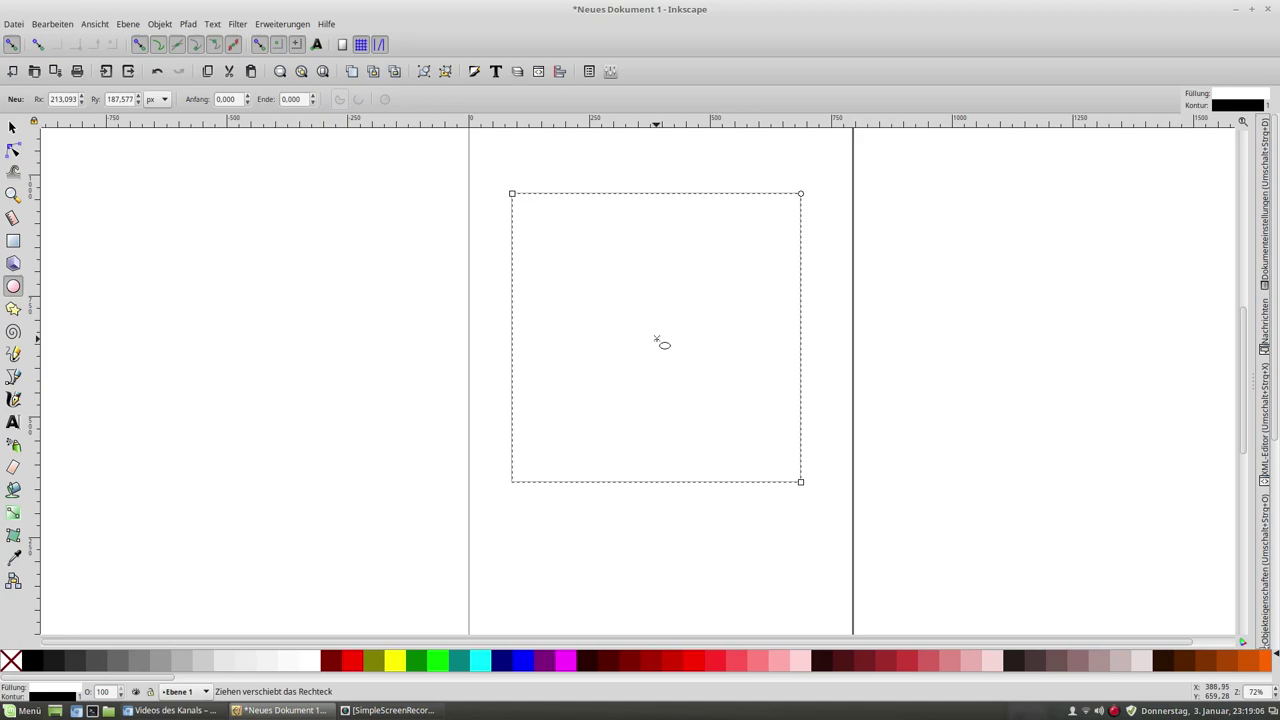
left_click_drag(656, 340, 659, 320)
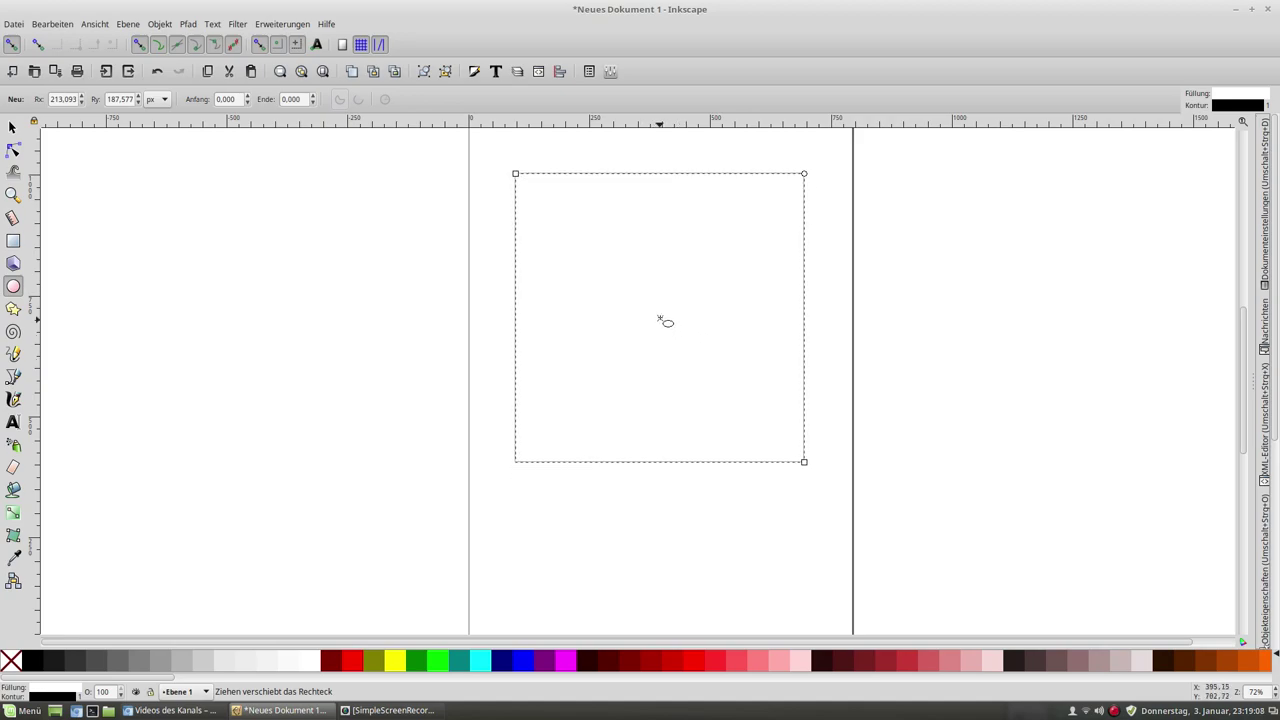
Nudge the square slightly upward and draw a small circle below it
scroll(686, 371, "up", 5)
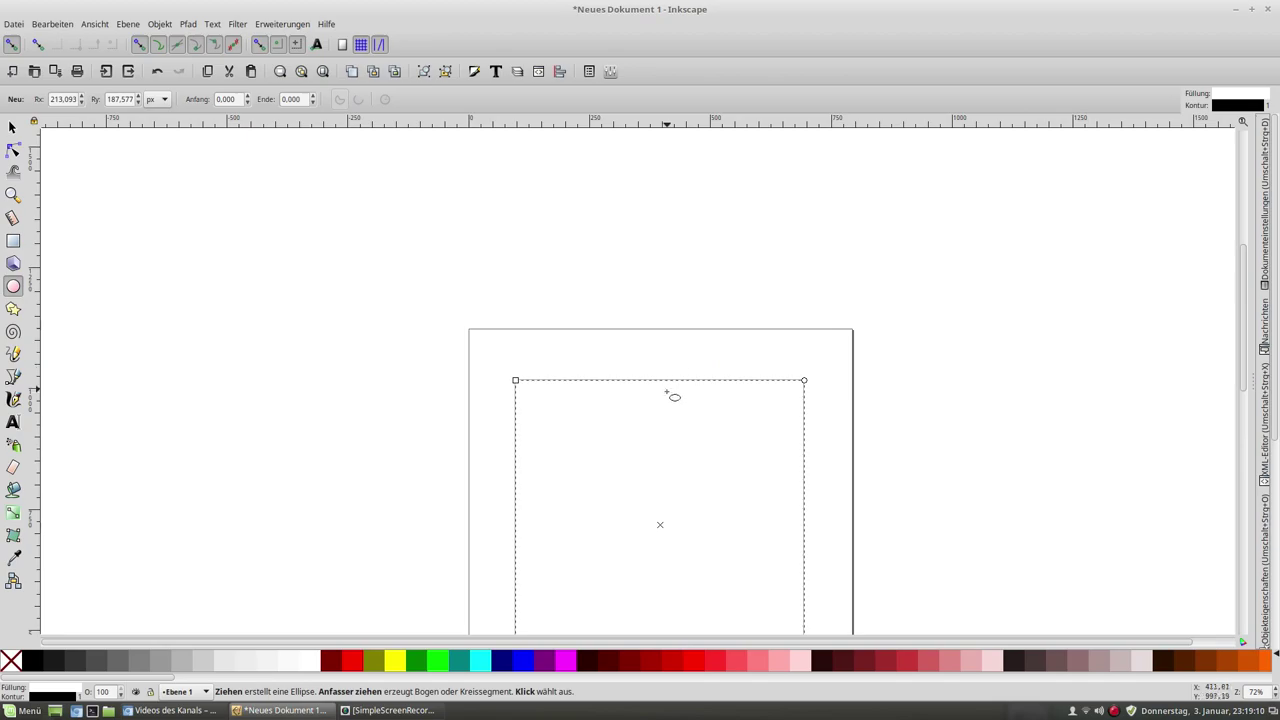
scroll(666, 393, "down", 4)
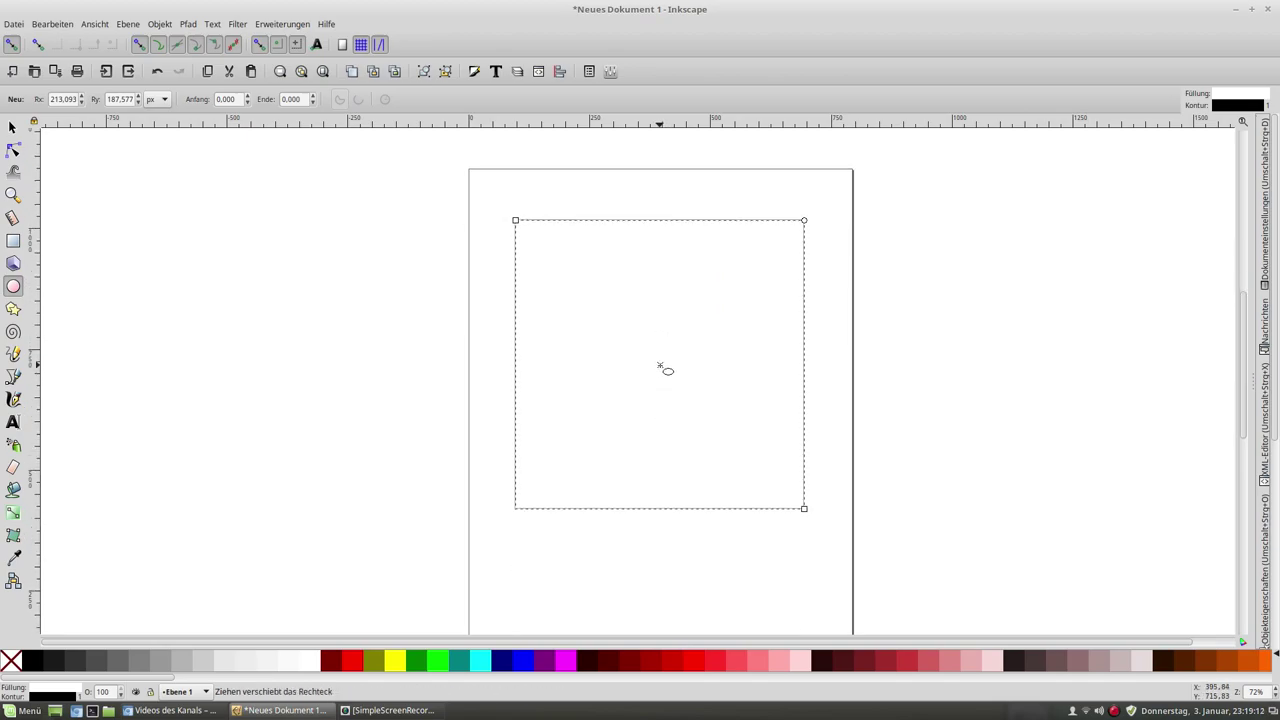
left_click_drag(665, 370, 666, 366)
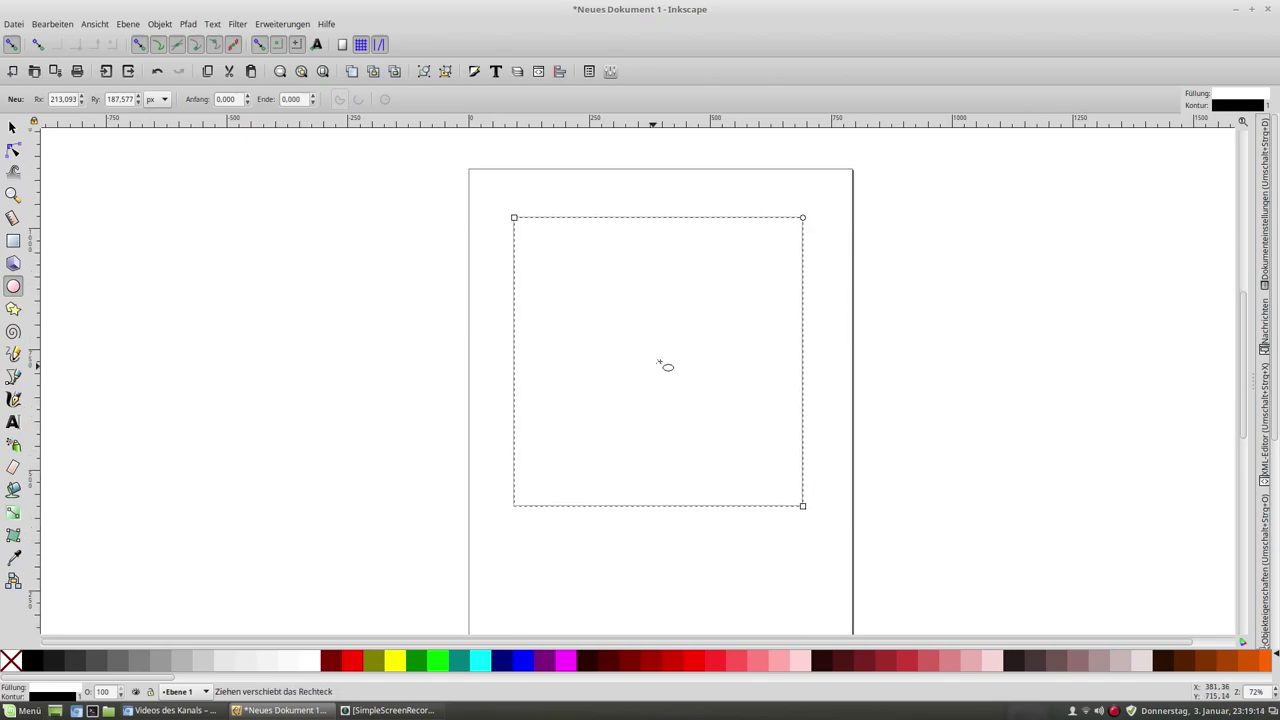
left_click_drag(665, 366, 663, 347)
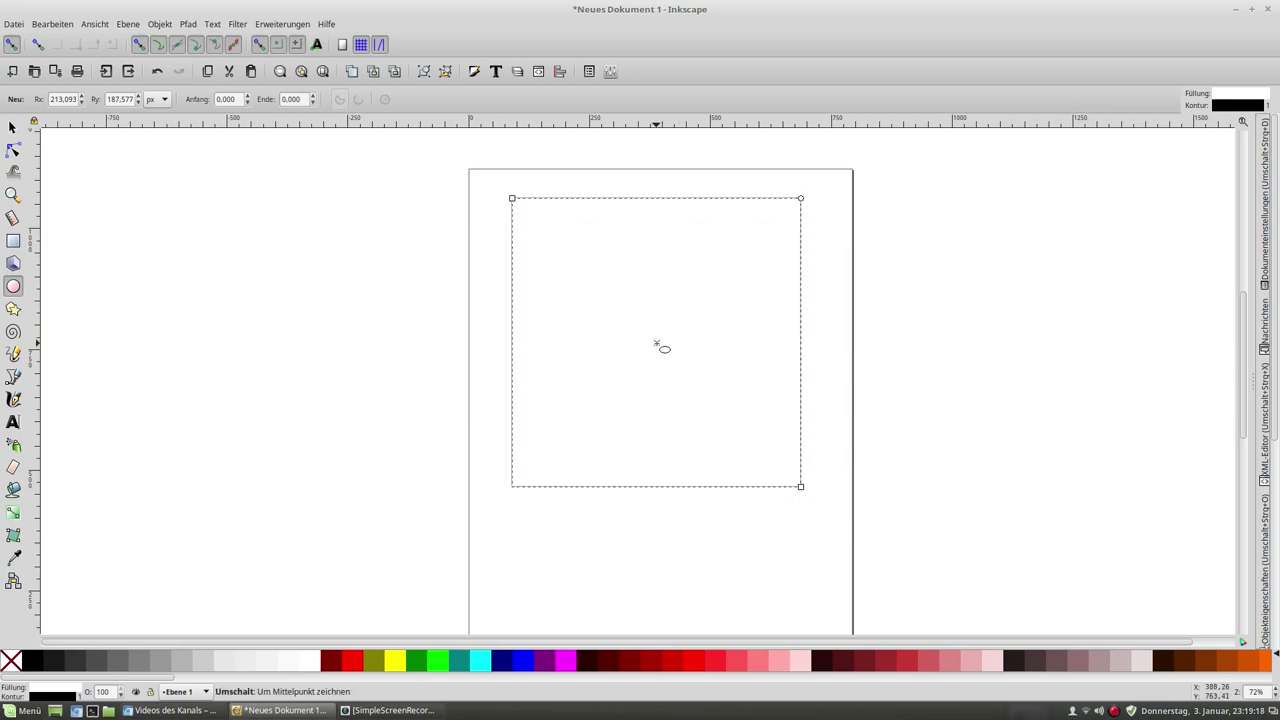
left_click_drag(653, 547, 707, 599)
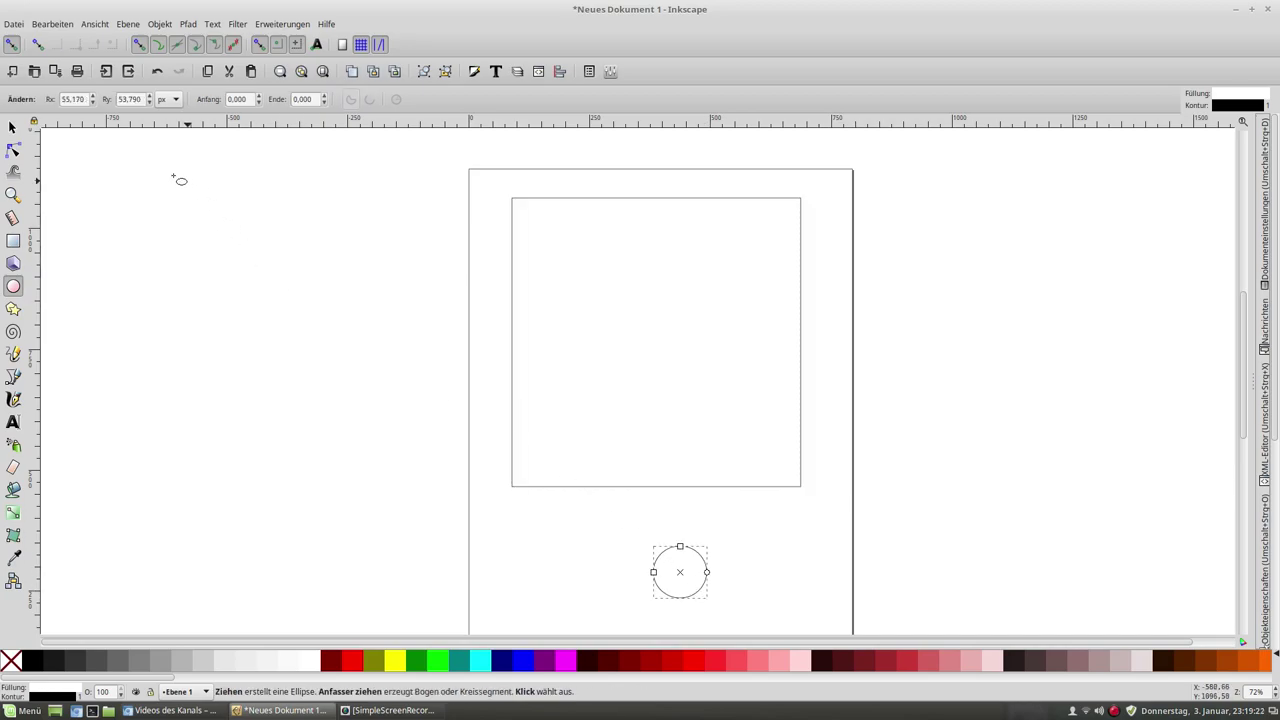
Move the small circle into the square and scale it up to fill it
left_click(12, 127)
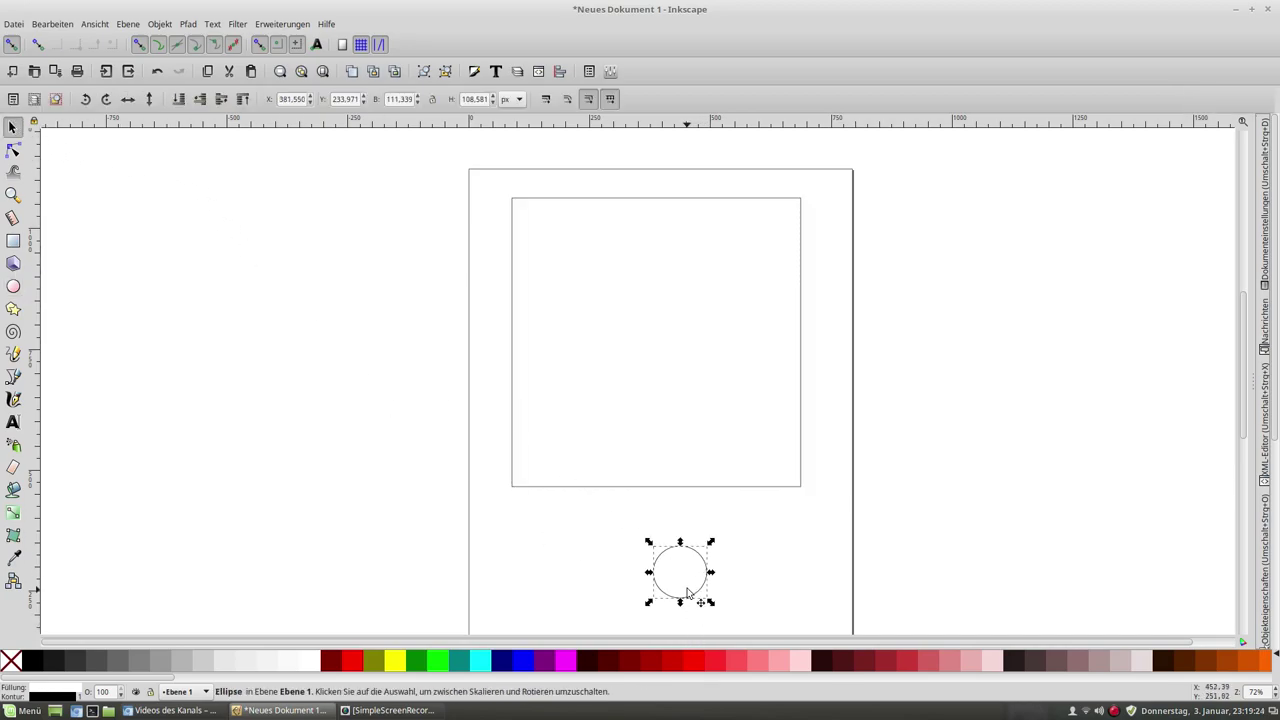
left_click_drag(685, 572, 662, 346)
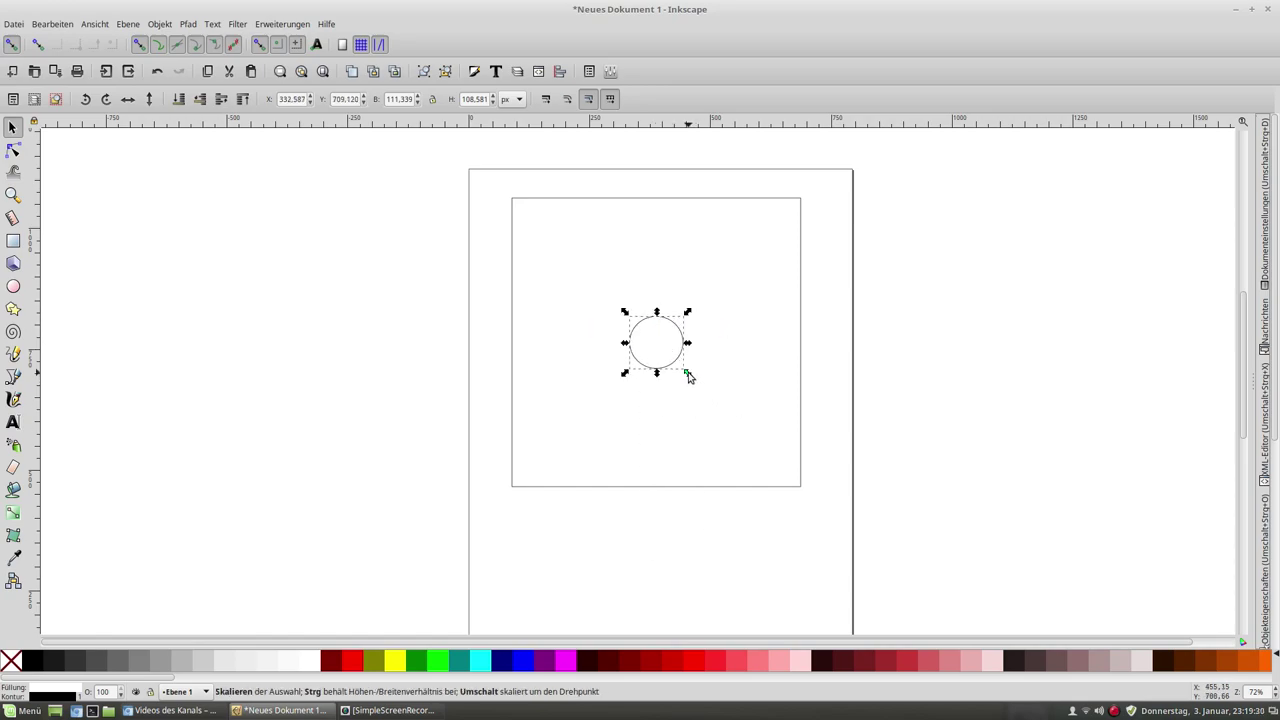
left_click_drag(688, 376, 777, 458)
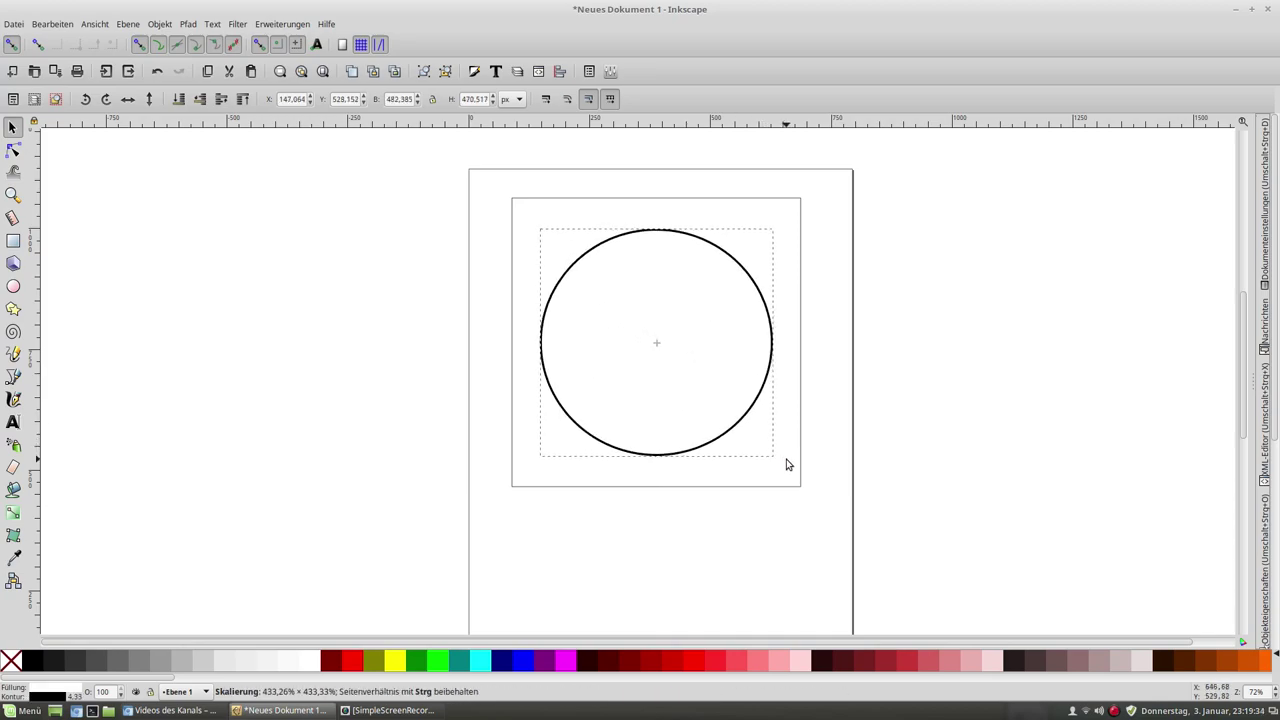
left_click_drag(777, 458, 812, 491)
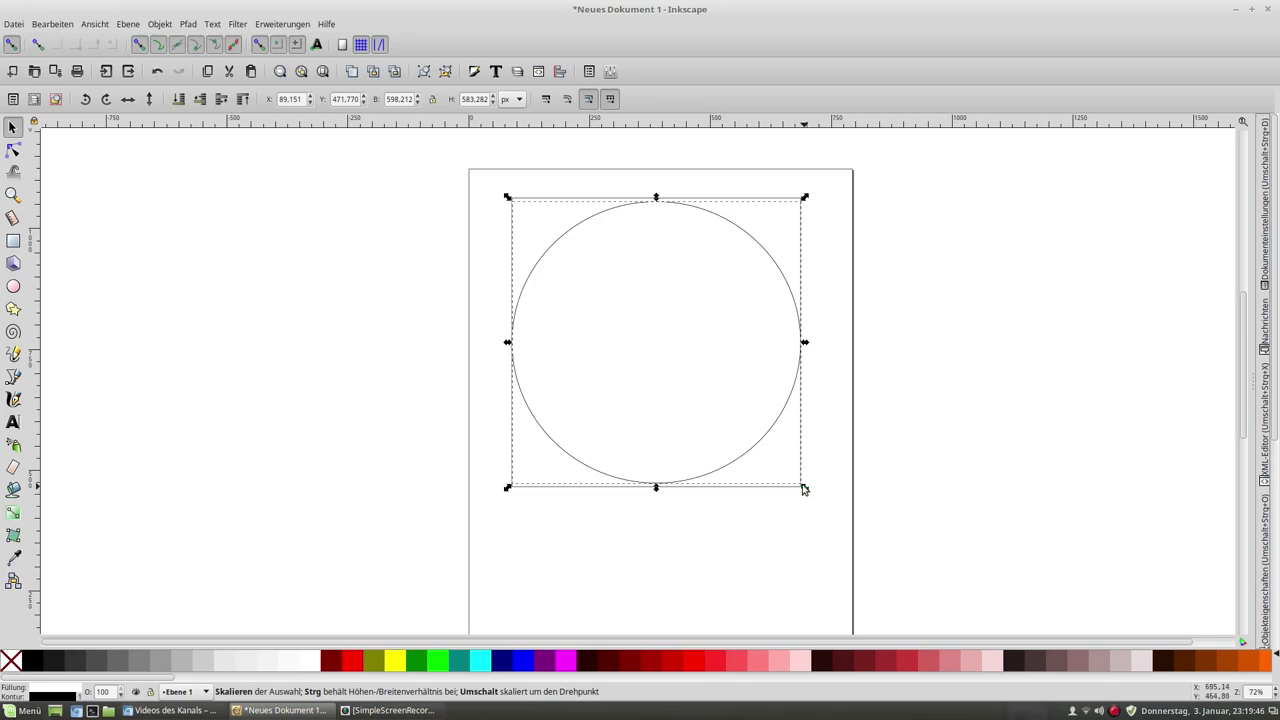
Delete the circle, leaving only the 598.212 px square selected
key("Delete")
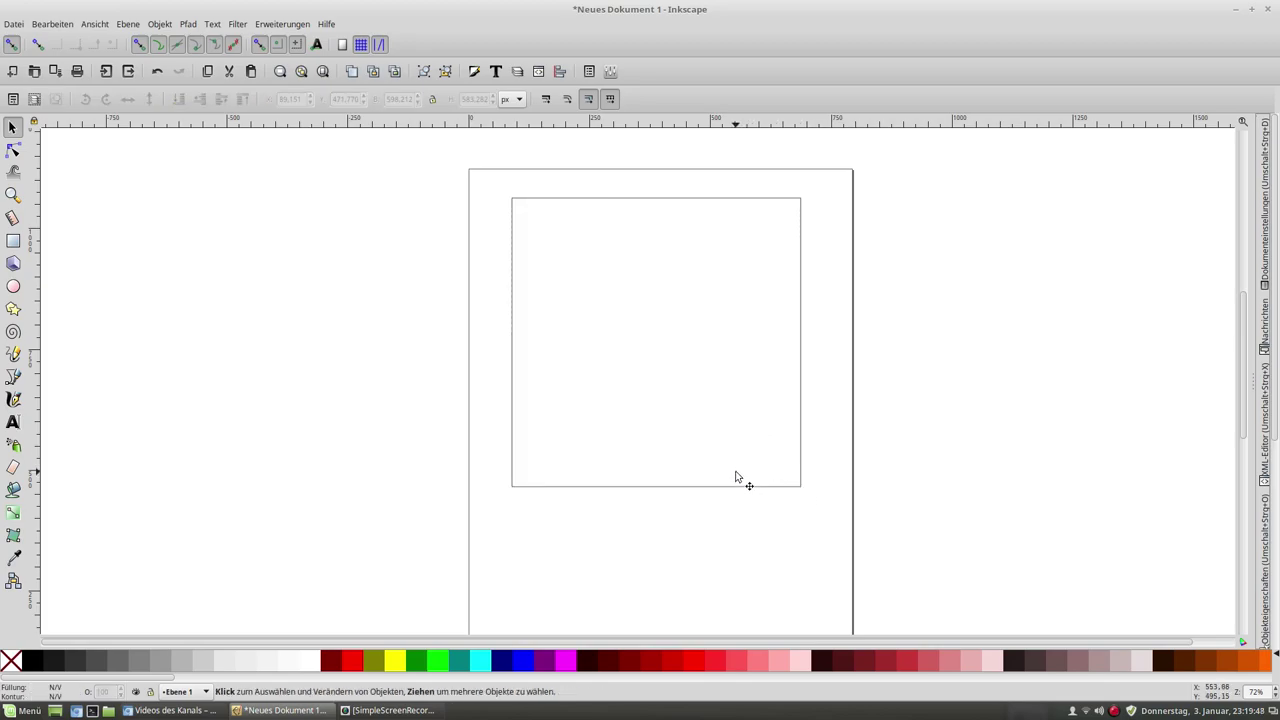
left_click(646, 316)
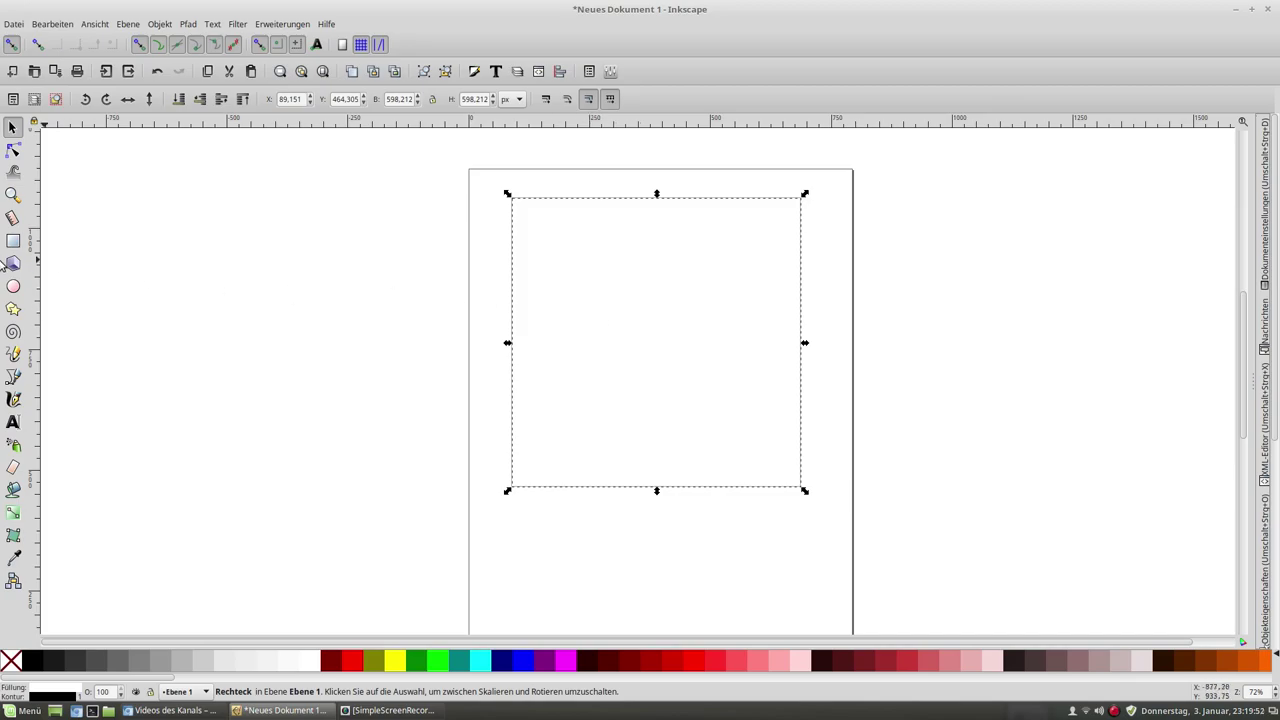
left_click(13, 288)
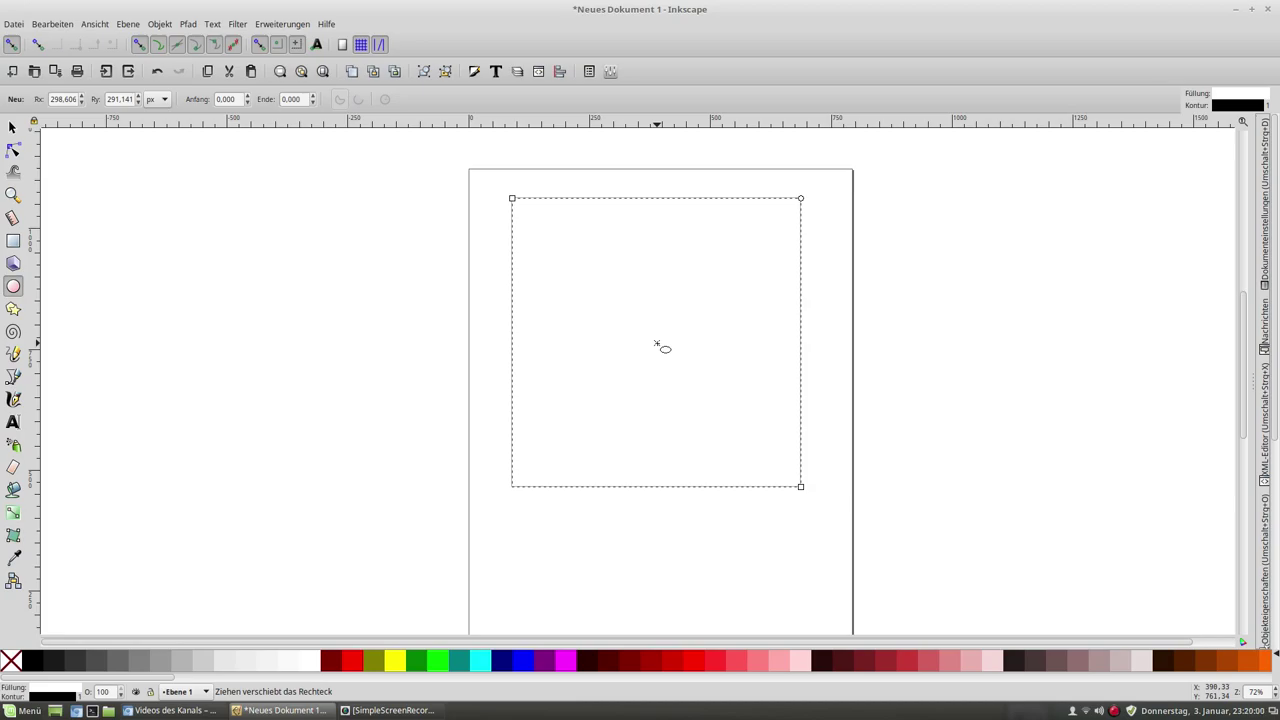
Deselect the square and draw a 598.212 px circle out from its centre
left_click(13, 127)
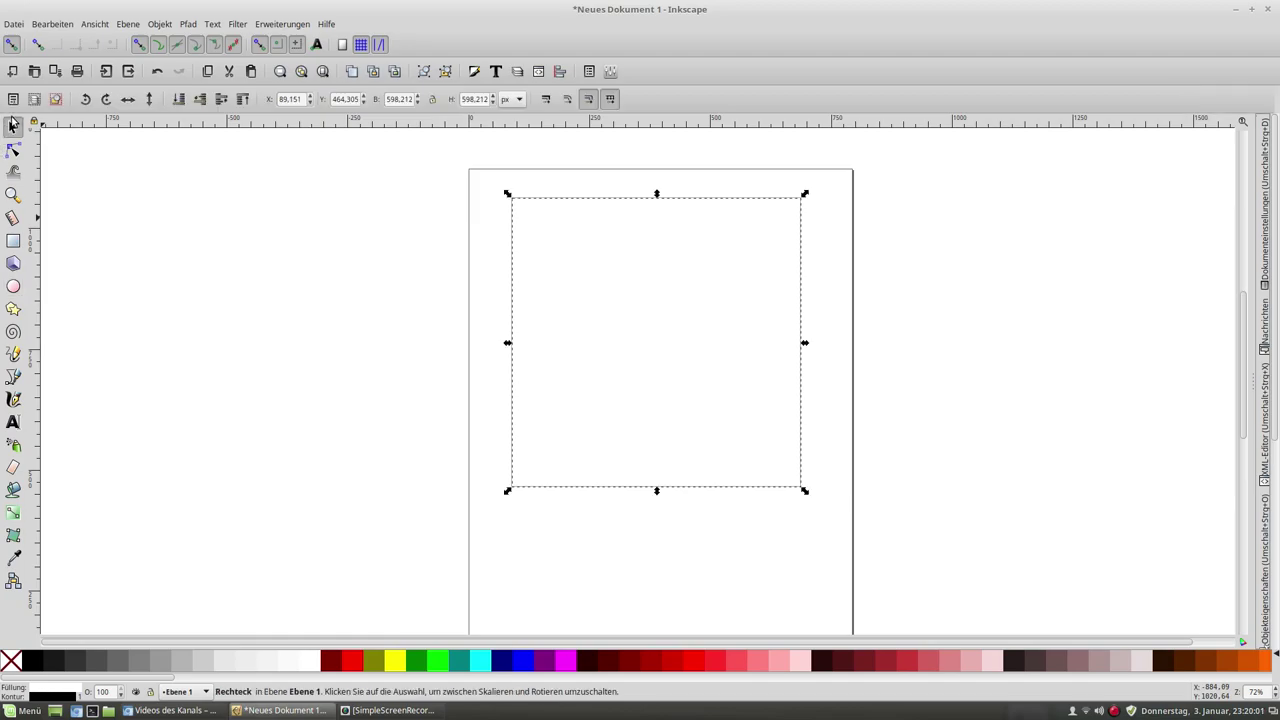
left_click(253, 357)
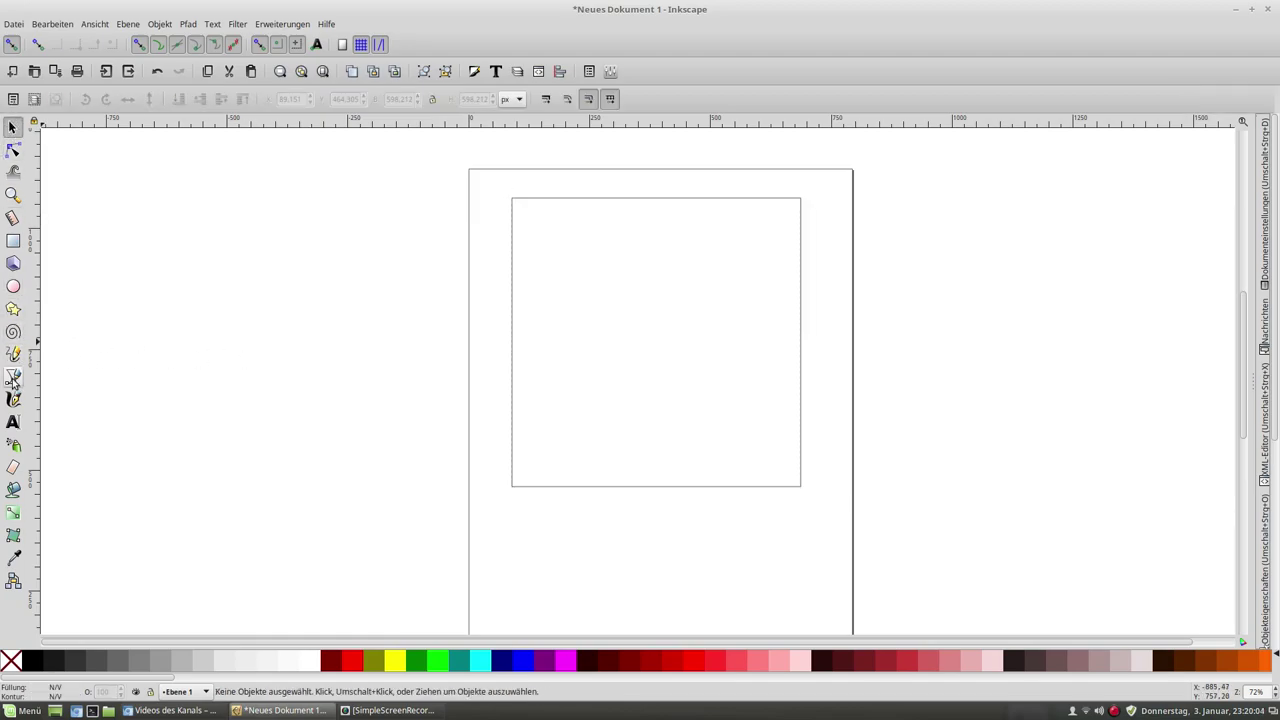
left_click(14, 287)
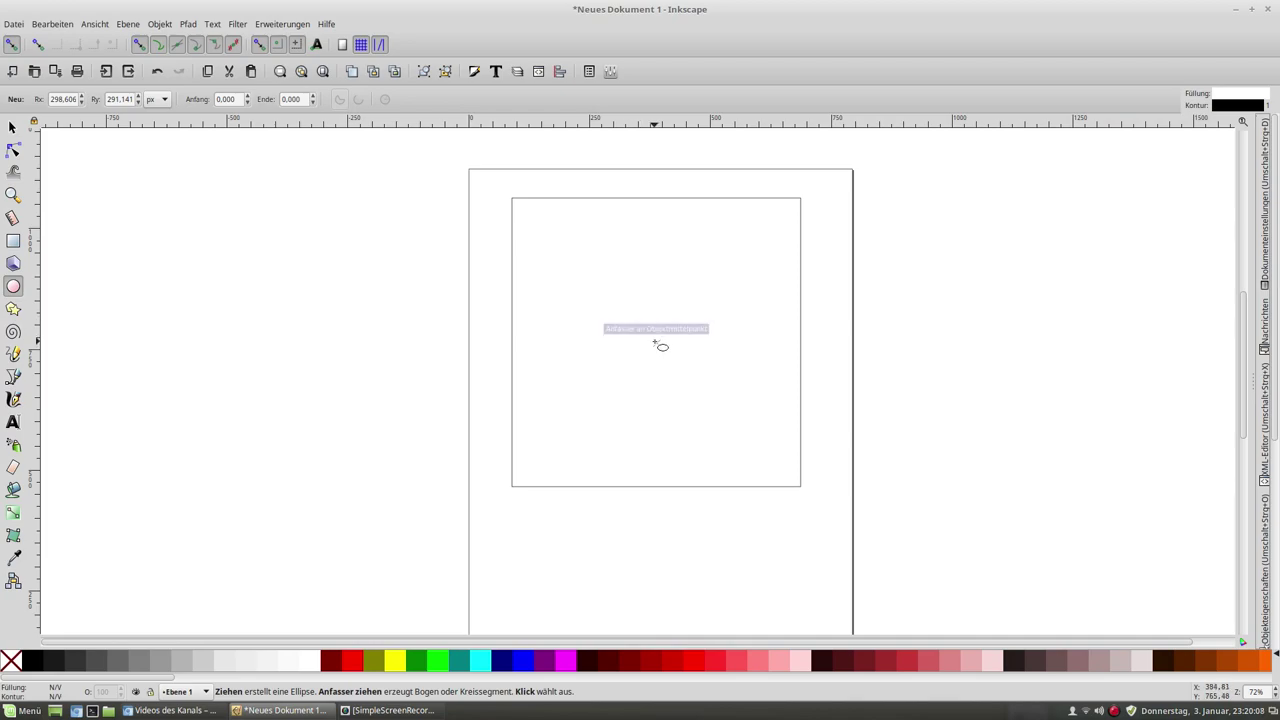
left_click_drag(657, 343, 657, 344)
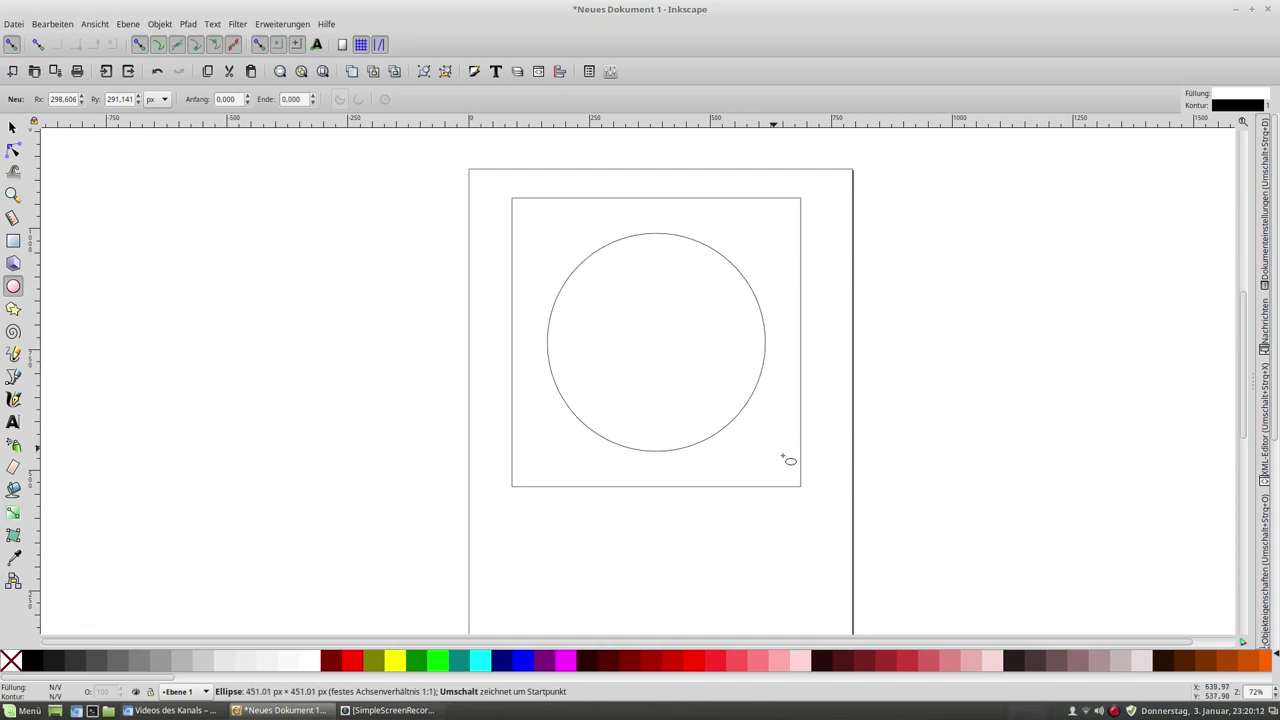
left_click_drag(665, 350, 829, 488)
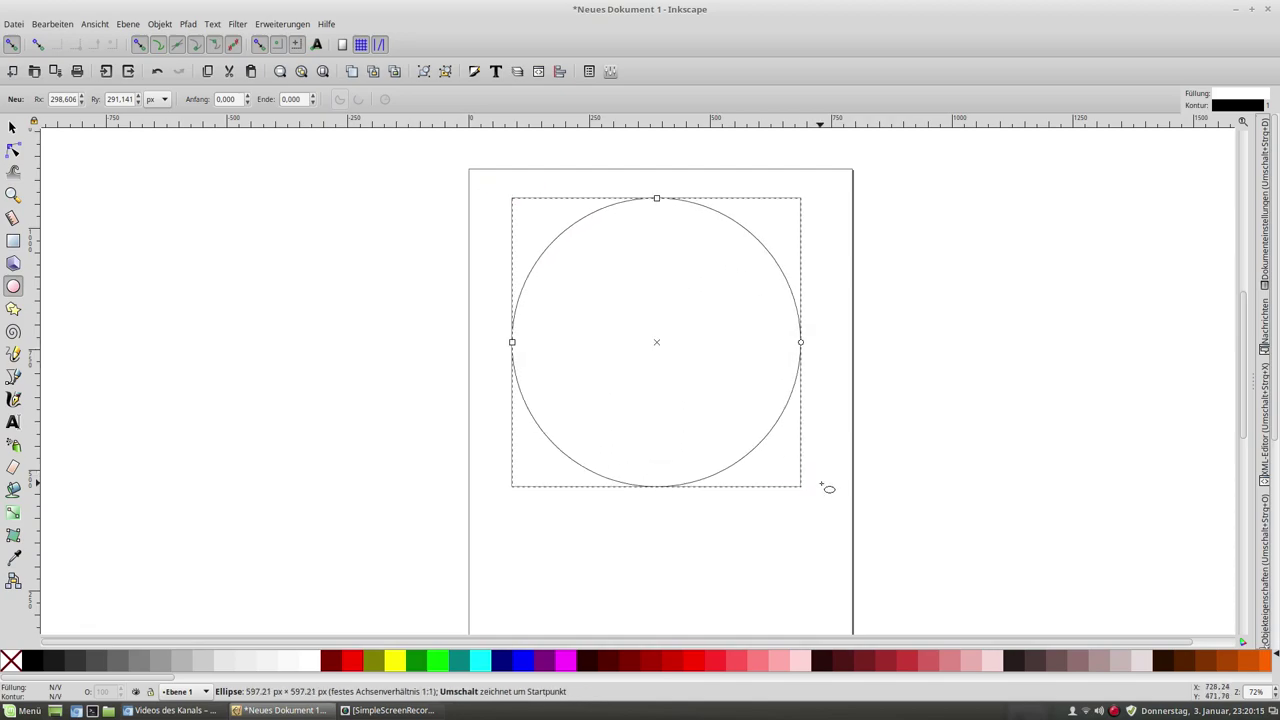
Move the circle down so its centre sits on the square's bottom-edge midpoint
left_click(13, 128)
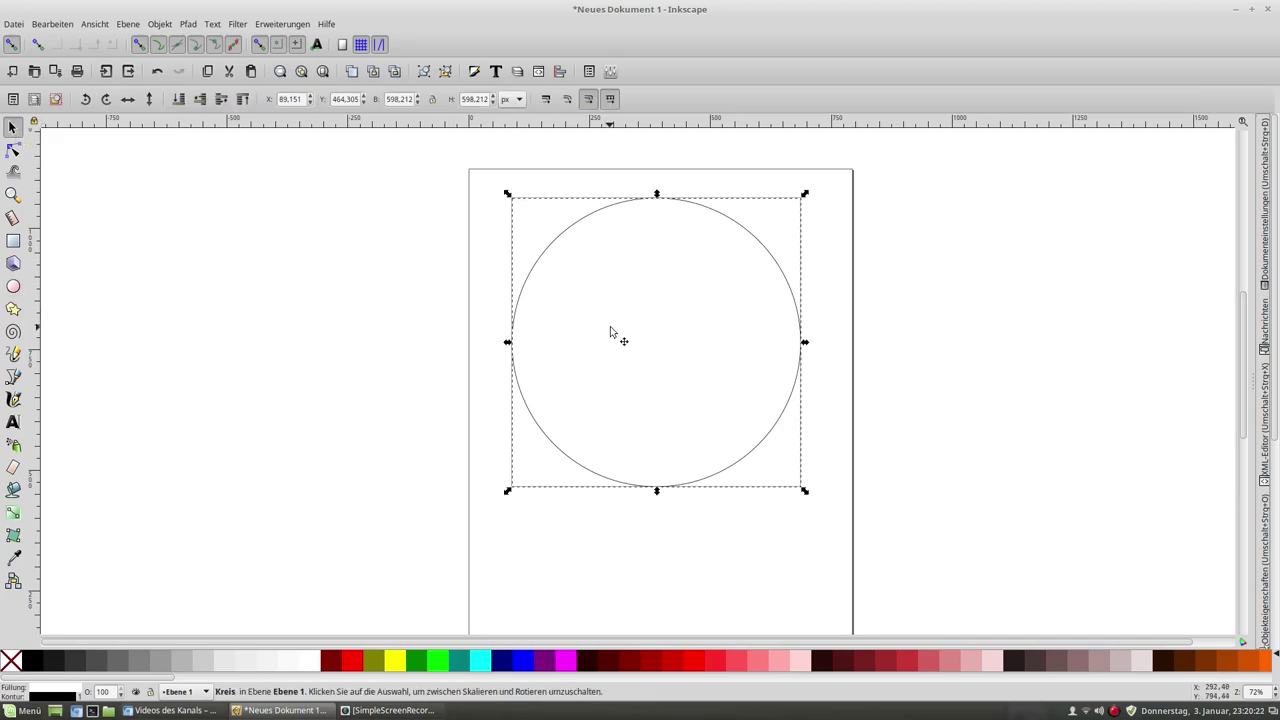
left_click_drag(615, 312, 615, 475)
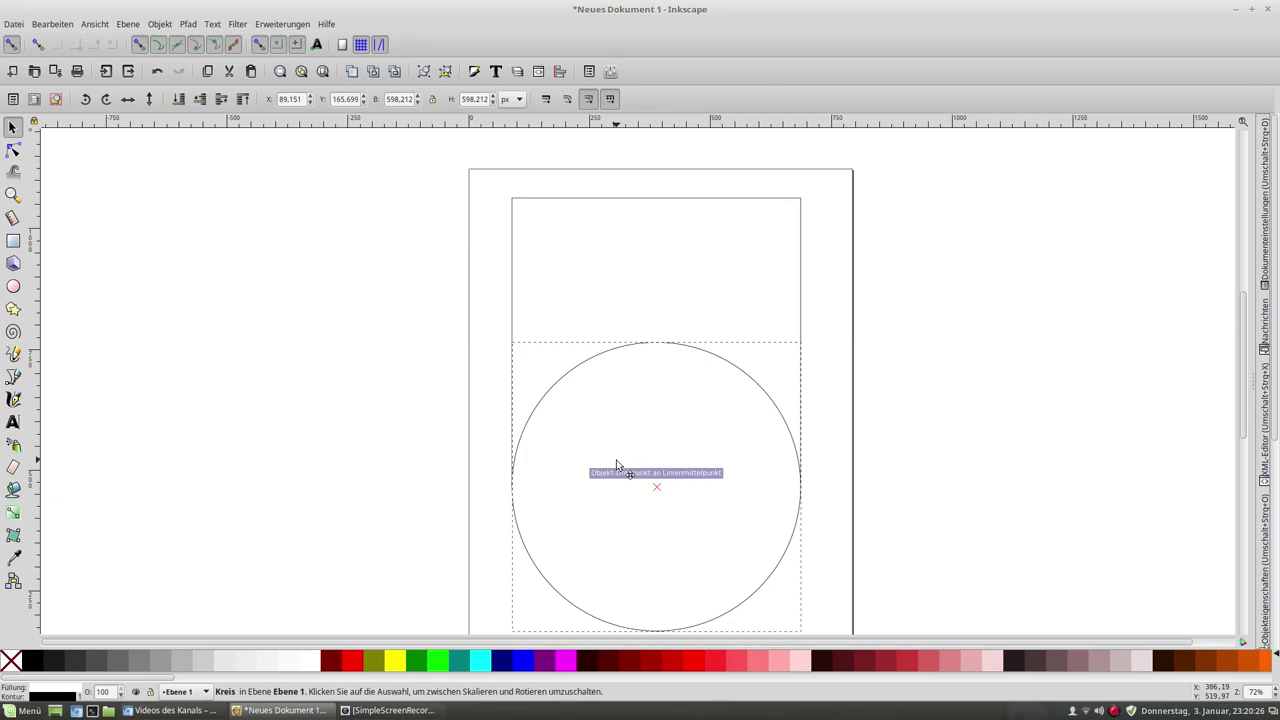
left_click_drag(615, 469, 616, 460)
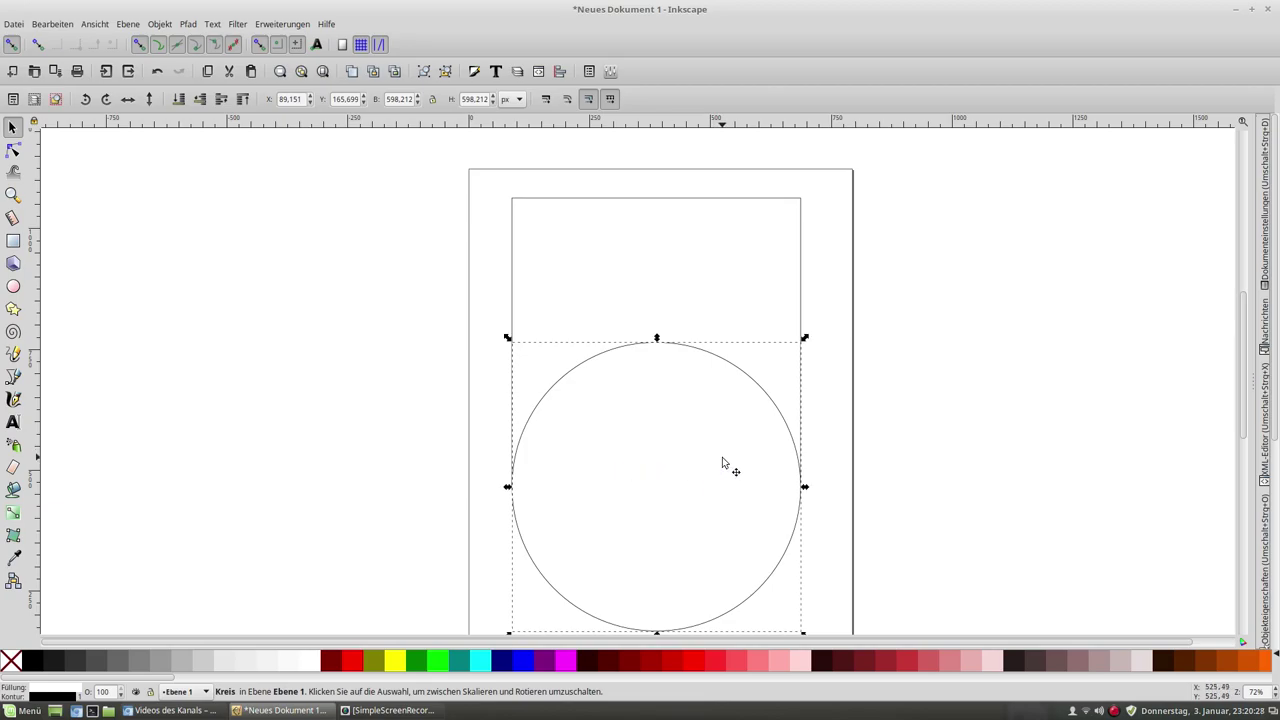
Select the square and circle, apply Pfad > Kombinieren, then undo it
left_click(647, 247, "shift")
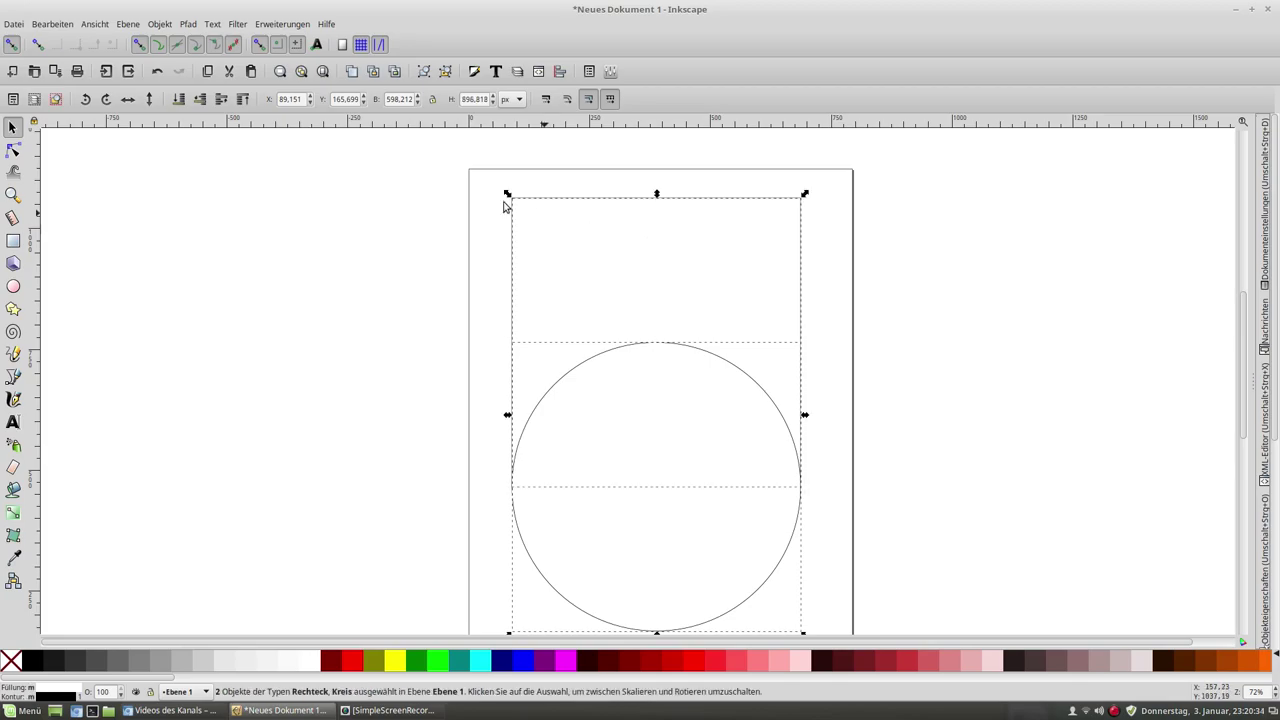
left_click(160, 24)
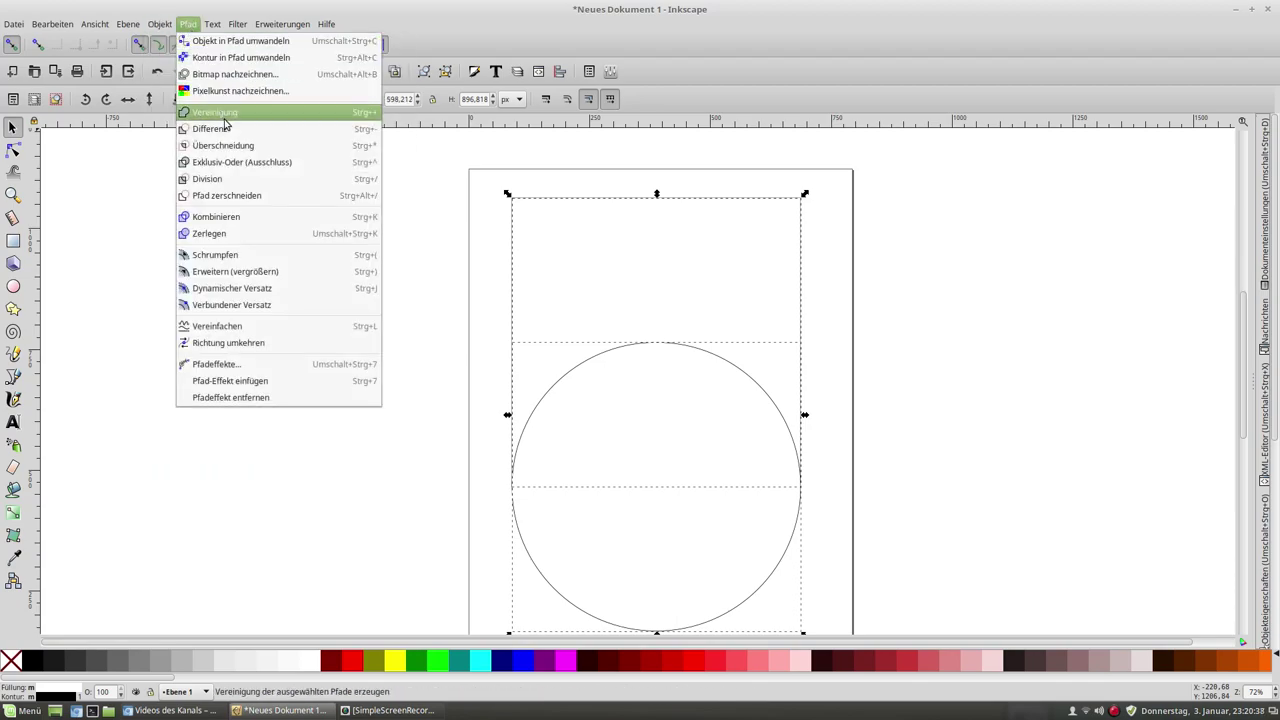
left_click(240, 217)
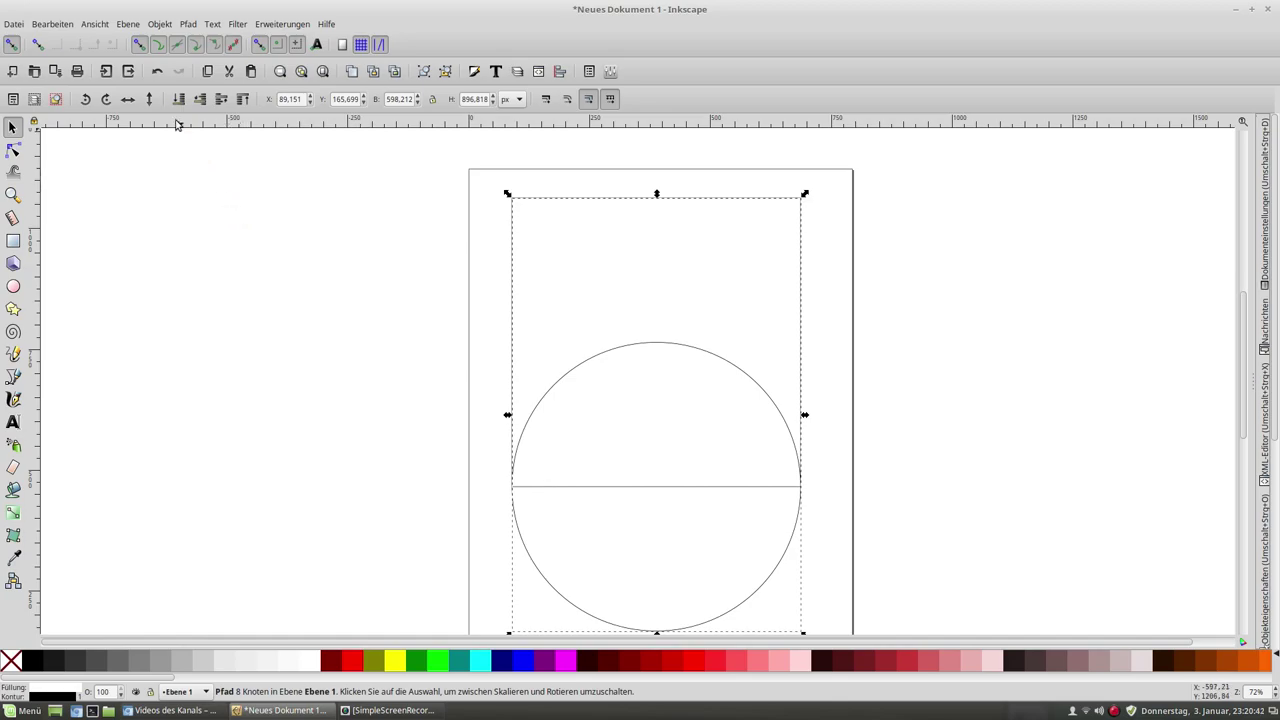
left_click(157, 71)
Apply Pfad > Vereinigung to unite the shapes and dismiss the crash dialog
left_click(186, 24)
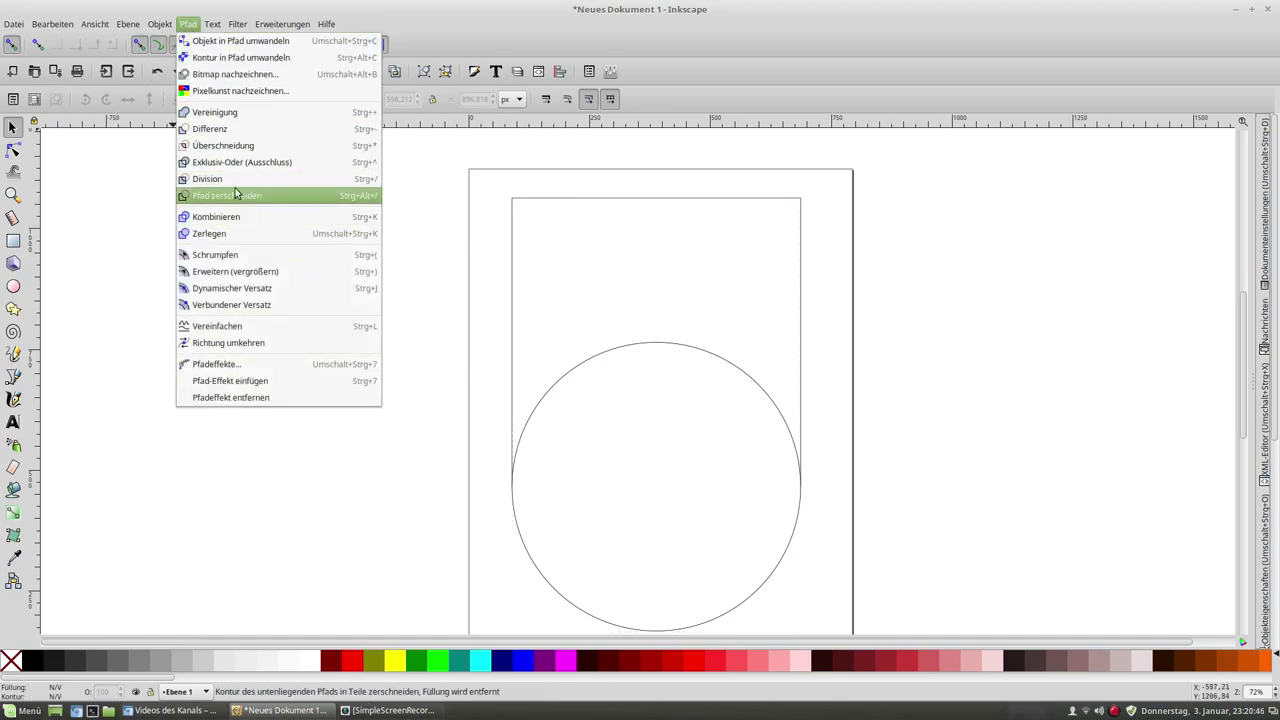
left_click(236, 113)
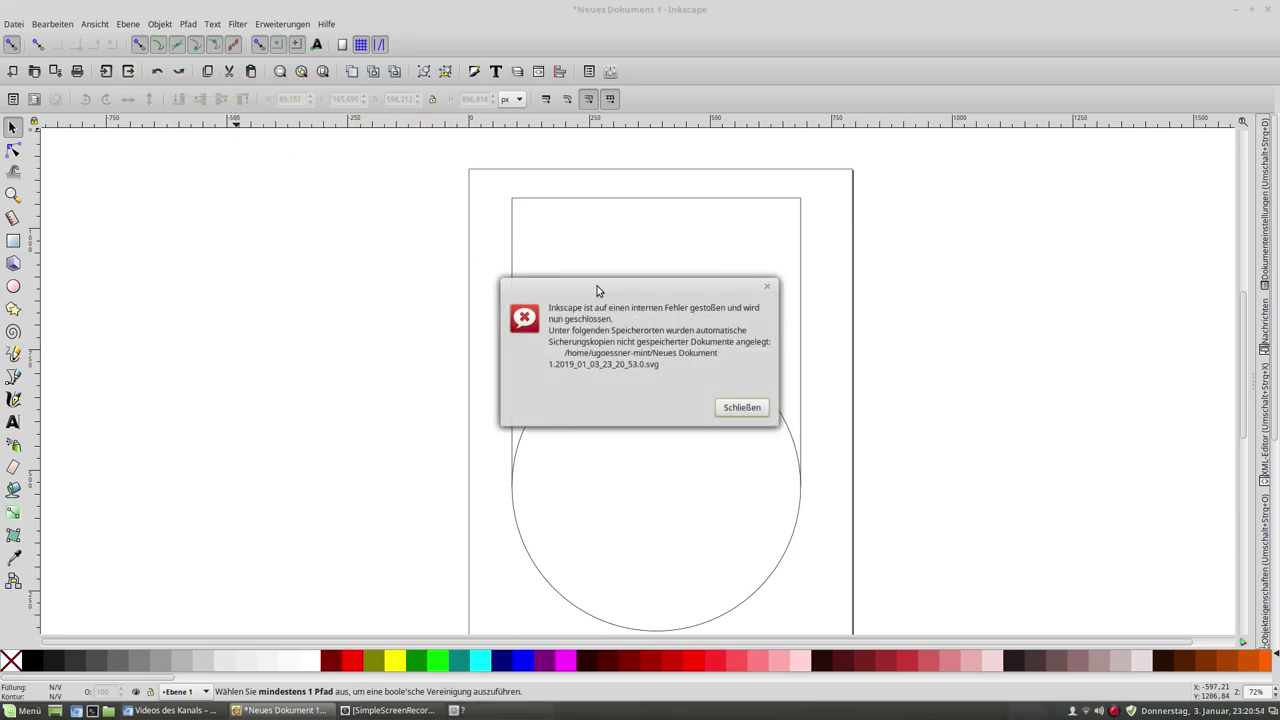
left_click(722, 408)
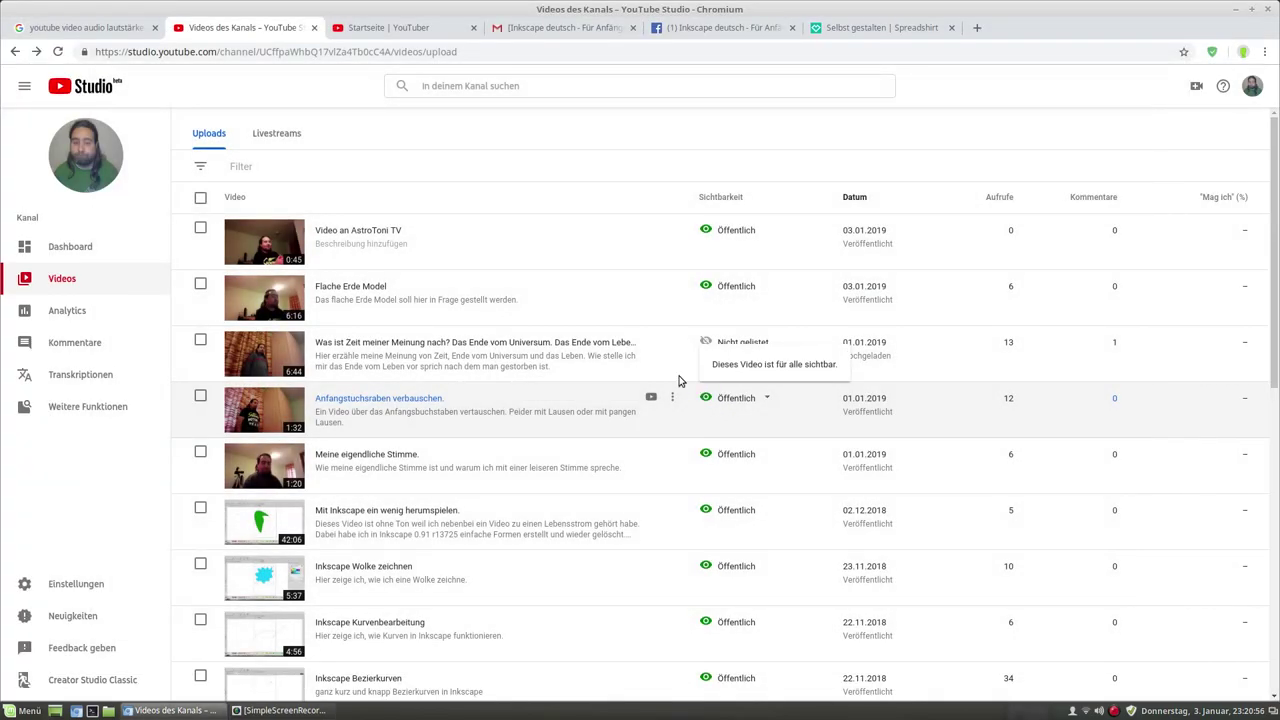
Relaunch Inkscape from the Mint menu's Grafik section and close the Chromium window
left_click(26, 710)
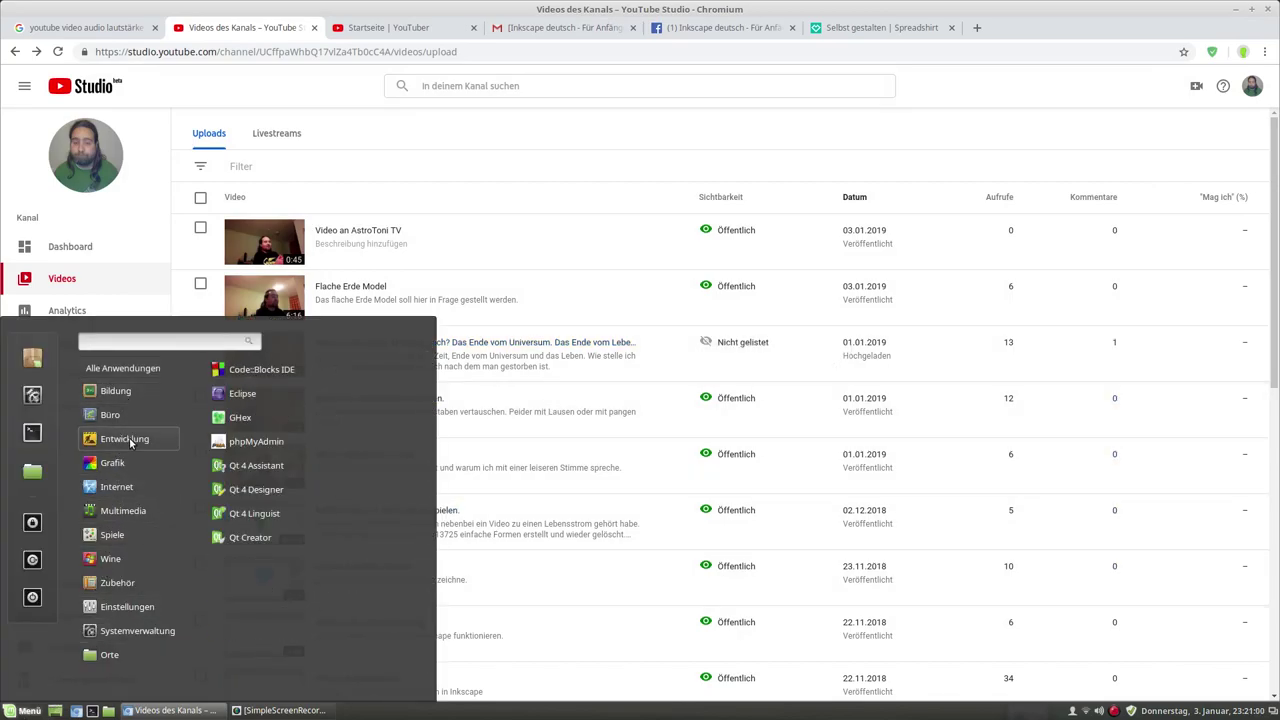
mouse_move(112, 463)
left_click(247, 417)
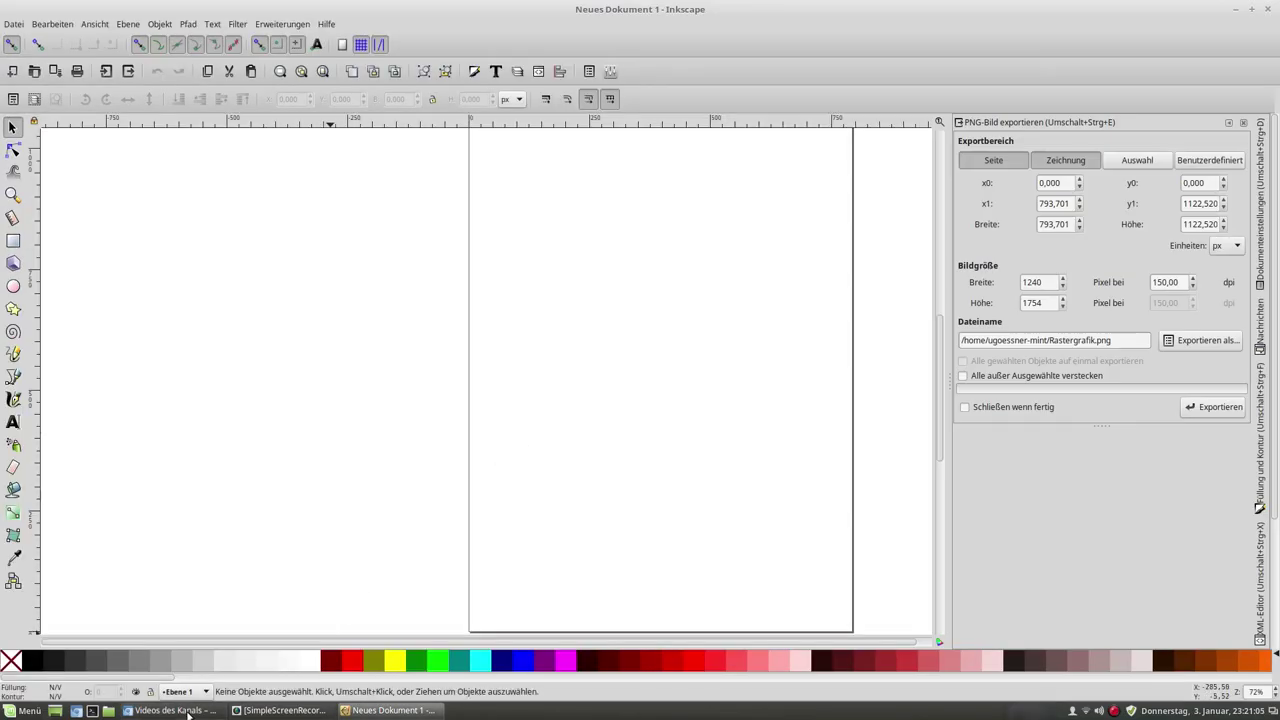
left_click(187, 711)
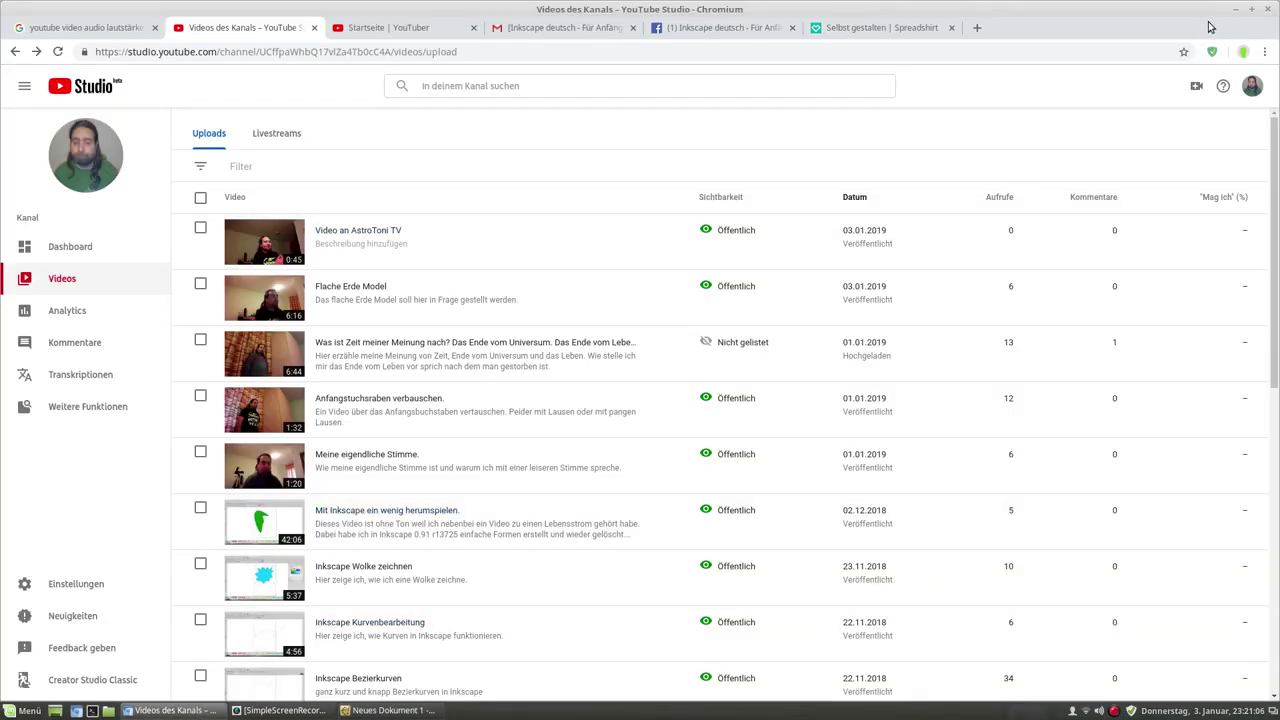
left_click(1267, 9)
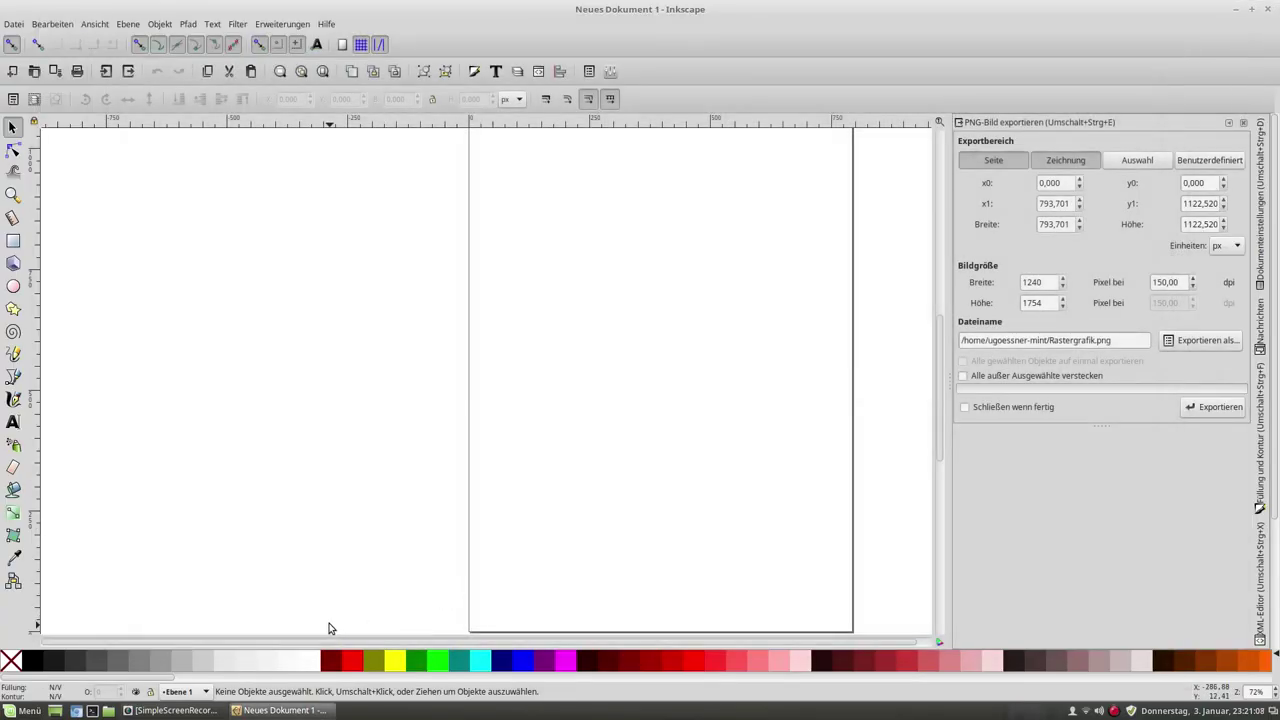
Close the PNG export panel and draw a roughly 549 × 549 px square near the page top
left_click(13, 240)
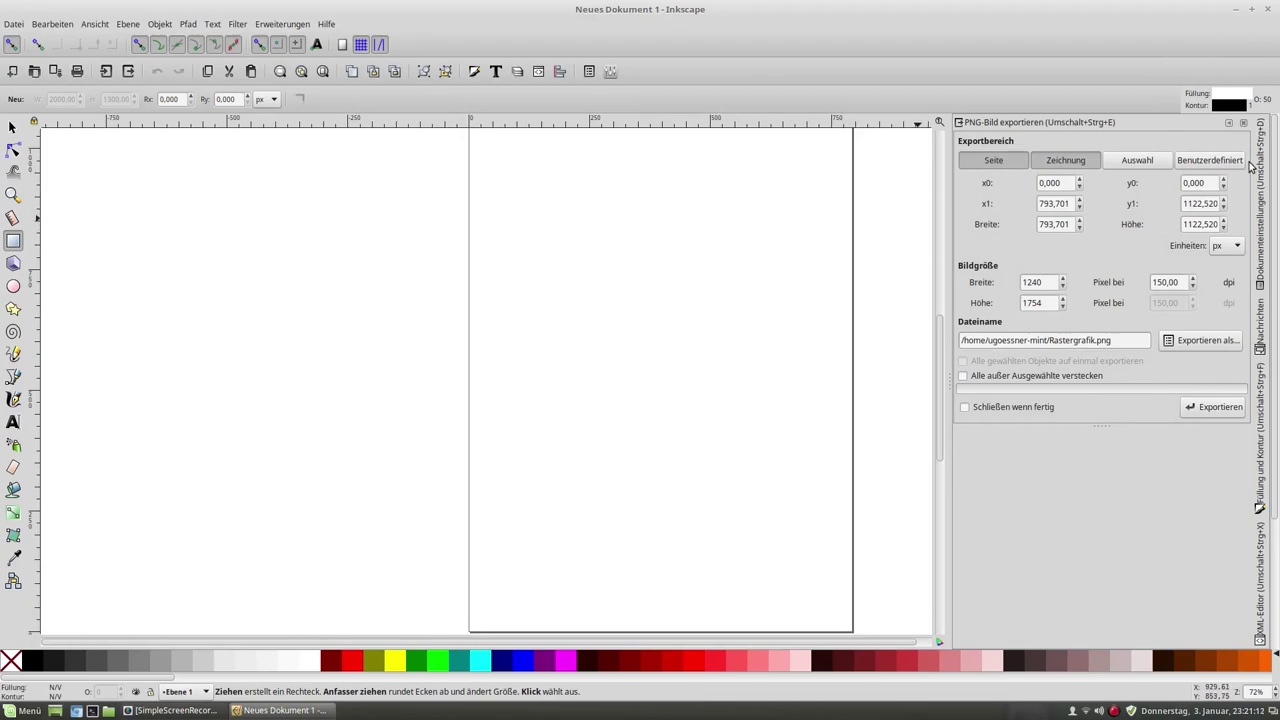
left_click(1243, 122)
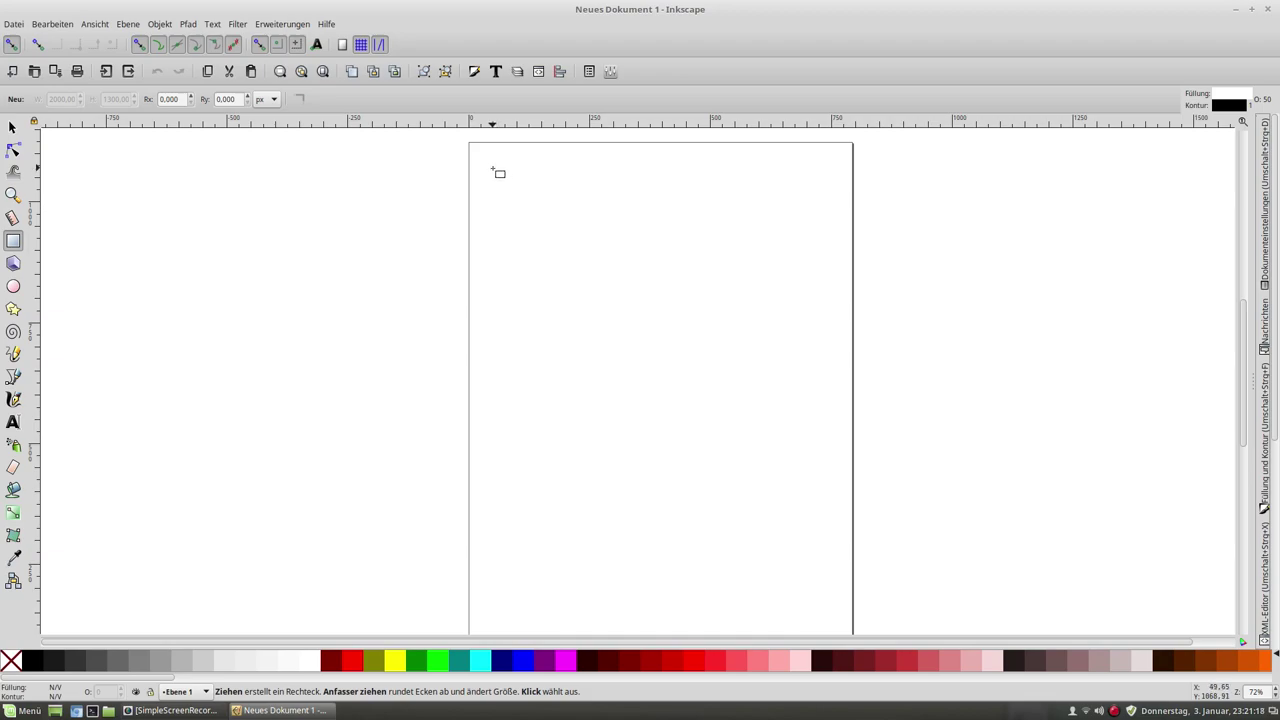
left_click_drag(493, 170, 832, 518)
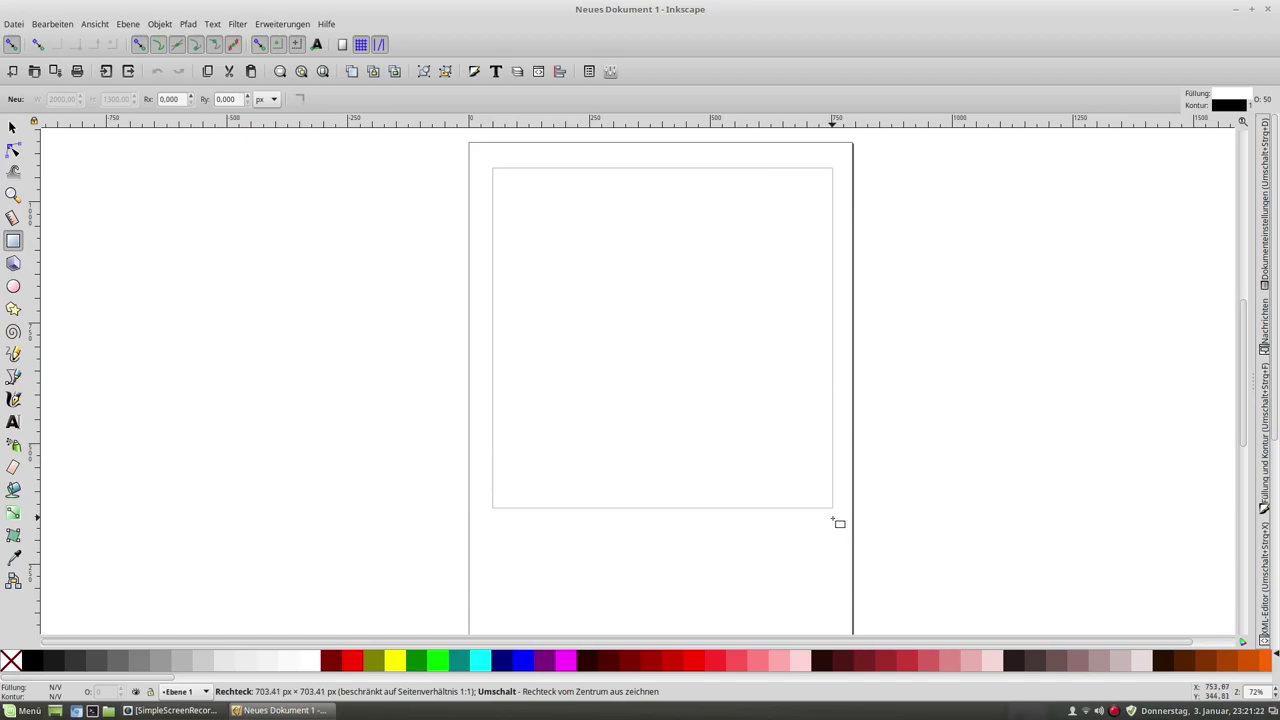
left_click_drag(832, 519, 772, 434)
Deselect everything and draw a 549.939 px circle out from the square's centre
left_click(14, 287)
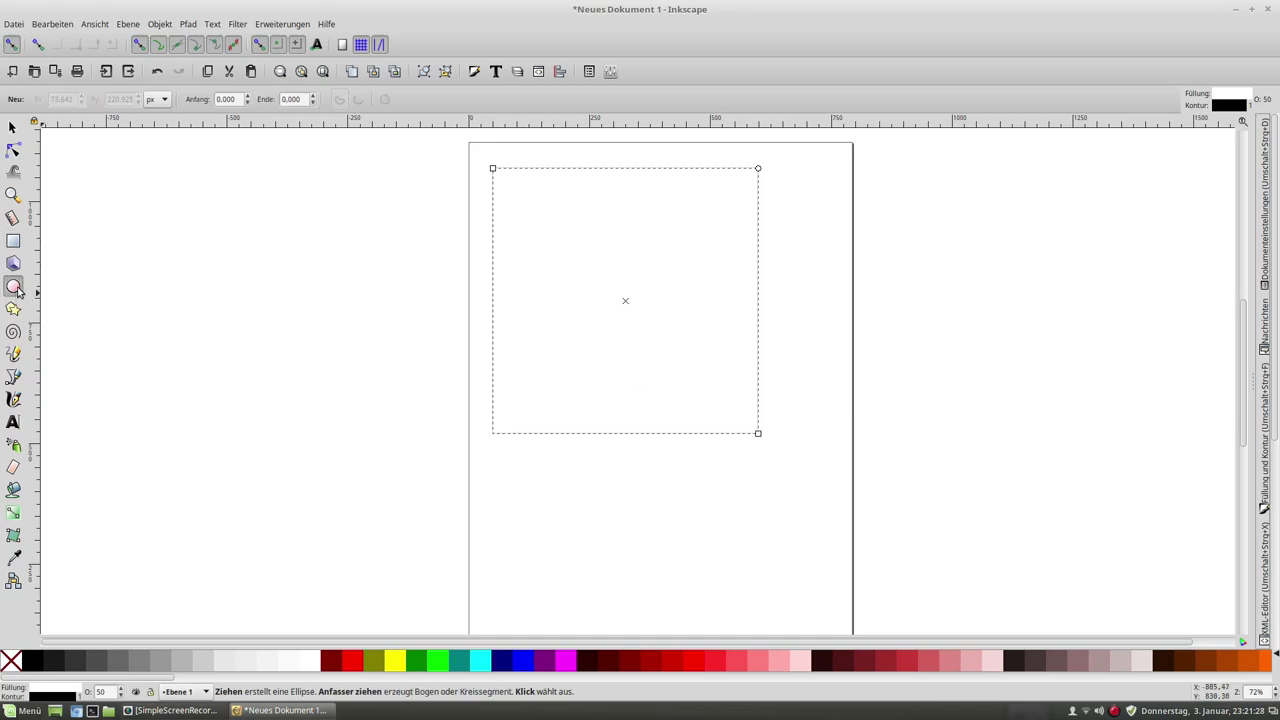
left_click(12, 127)
left_click(183, 243)
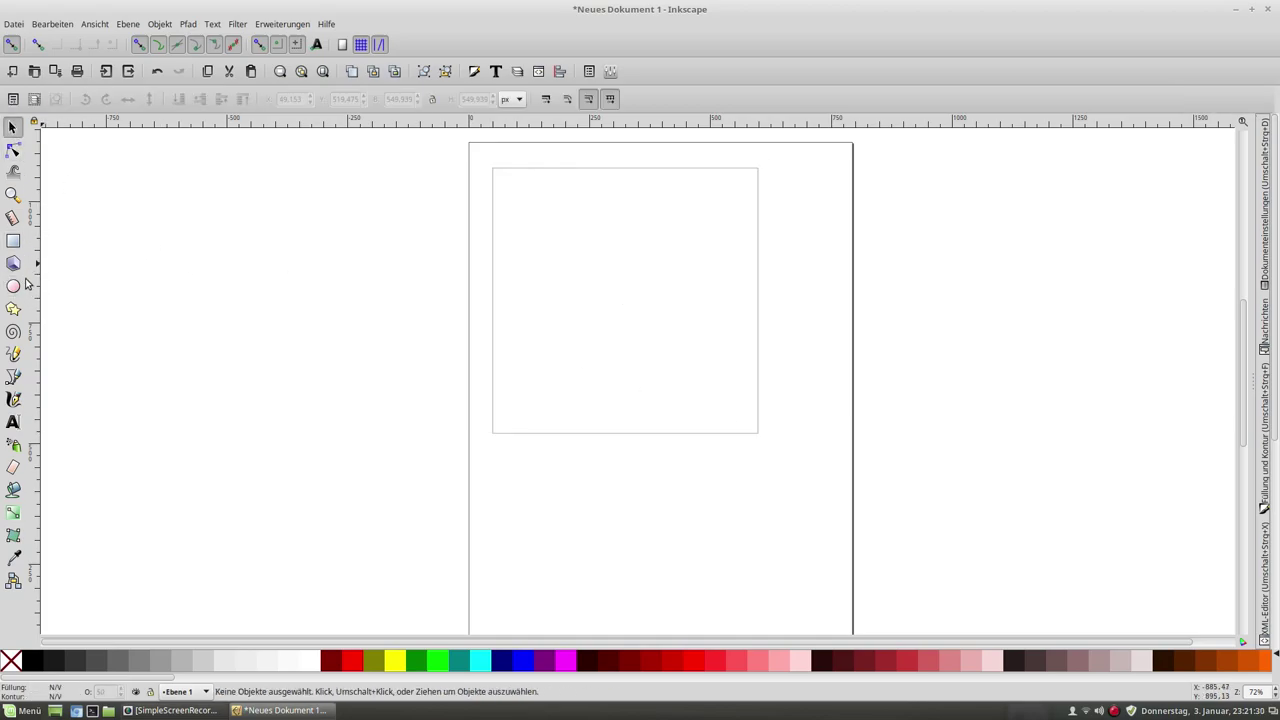
left_click(15, 287)
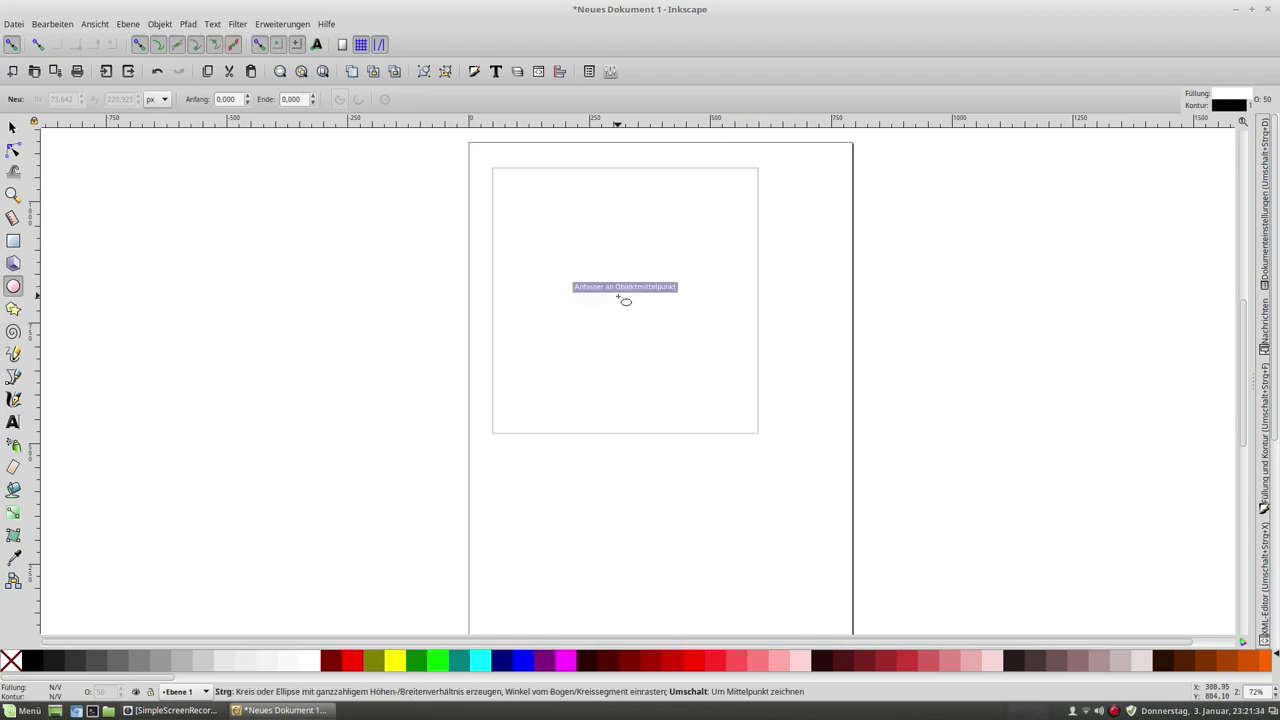
left_click_drag(624, 300, 773, 436)
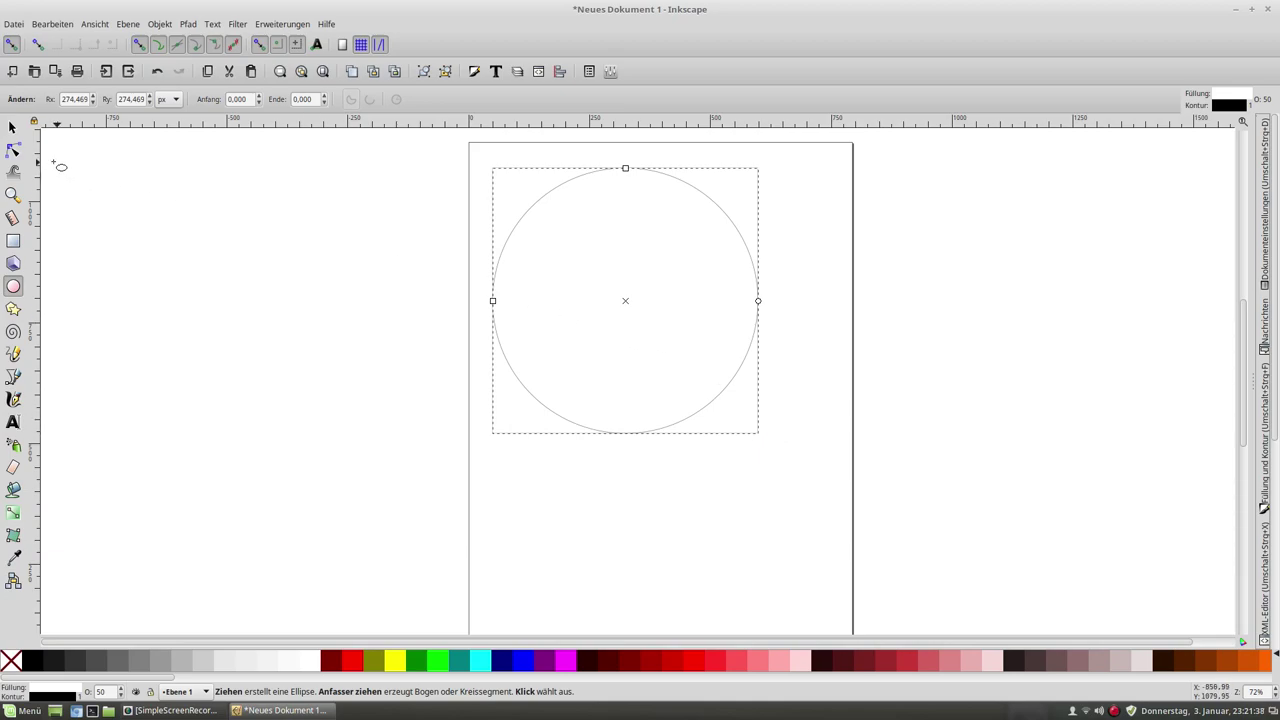
Move the circle down onto the bottom-edge midpoint and select both shapes
left_click(12, 127)
left_click_drag(575, 292, 578, 437)
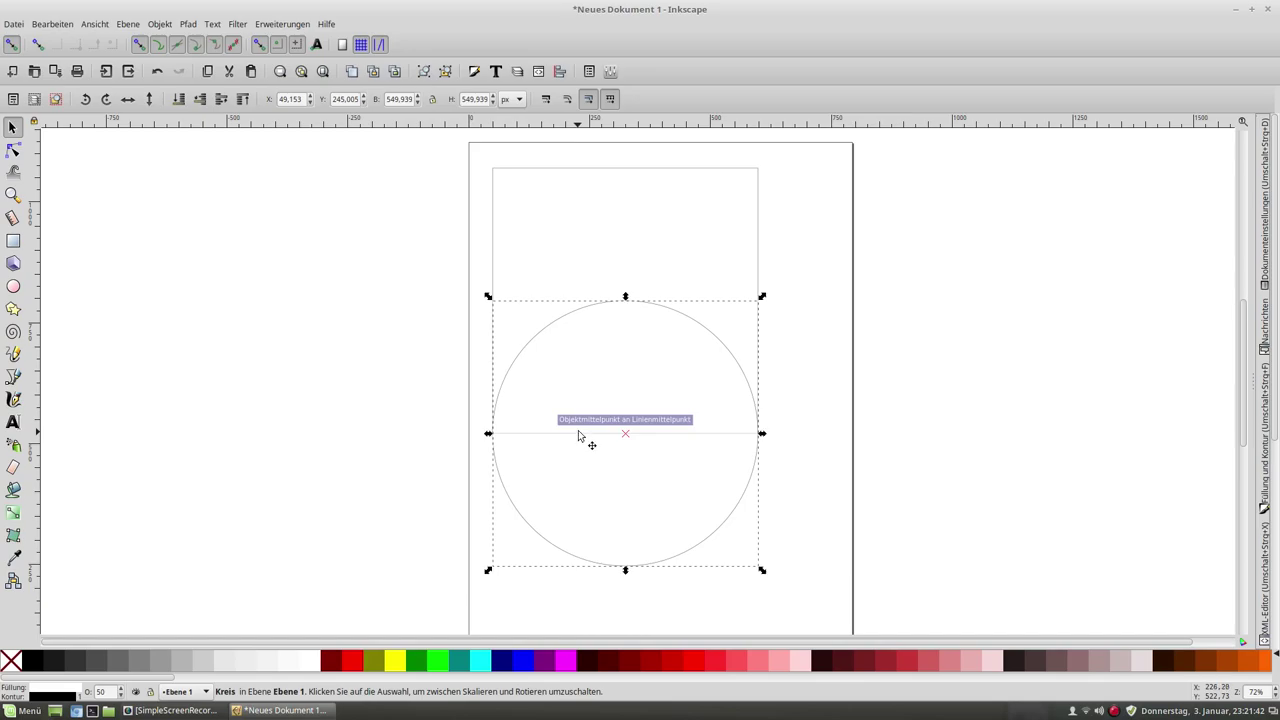
mouse_move(822, 597)
left_mouse_down()
mouse_move(422, 133)
mouse_move(409, 143)
left_mouse_up()
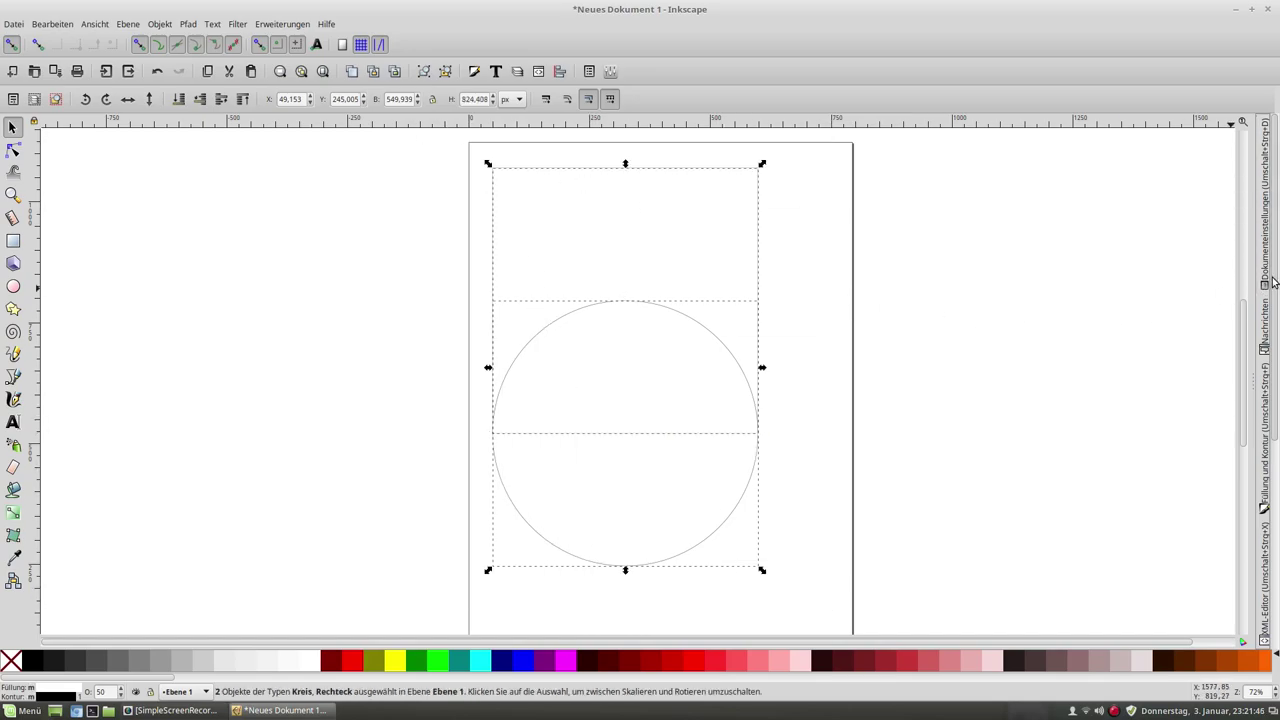
Raise the Deckkraft of both shapes to 100 on the Fill and Stroke stroke paint tab
left_click(1265, 477)
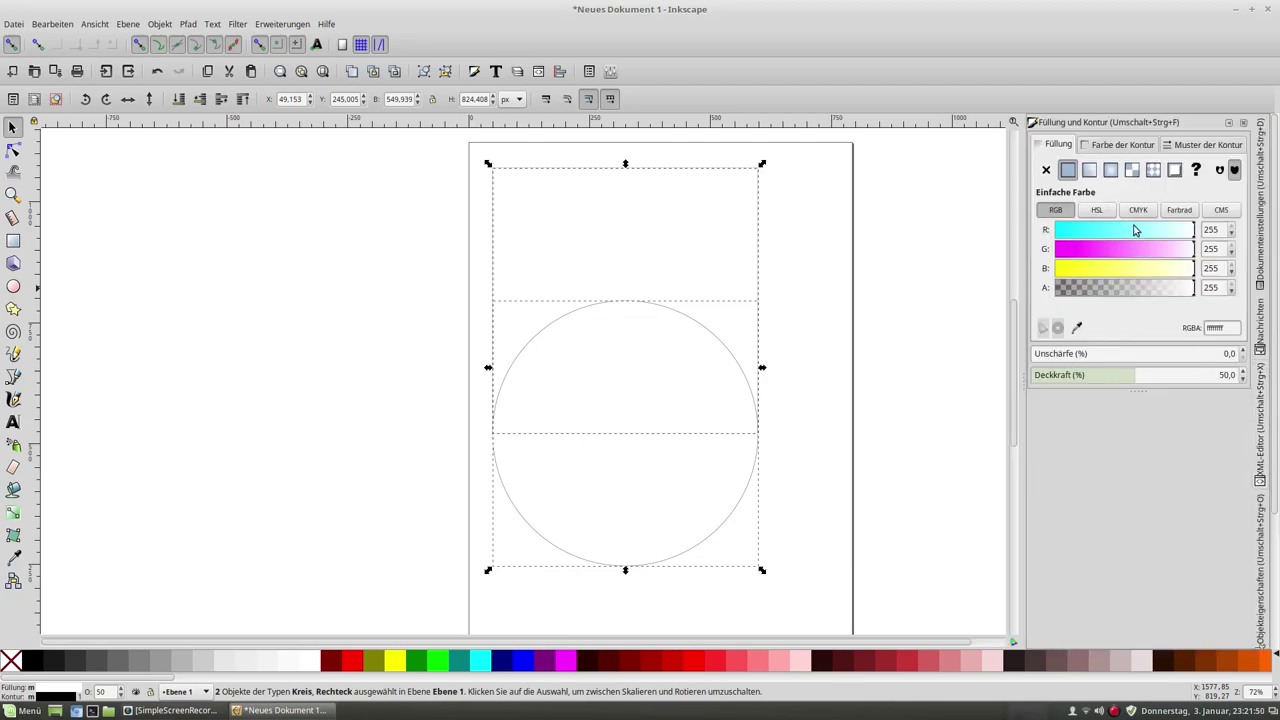
left_click(1227, 147)
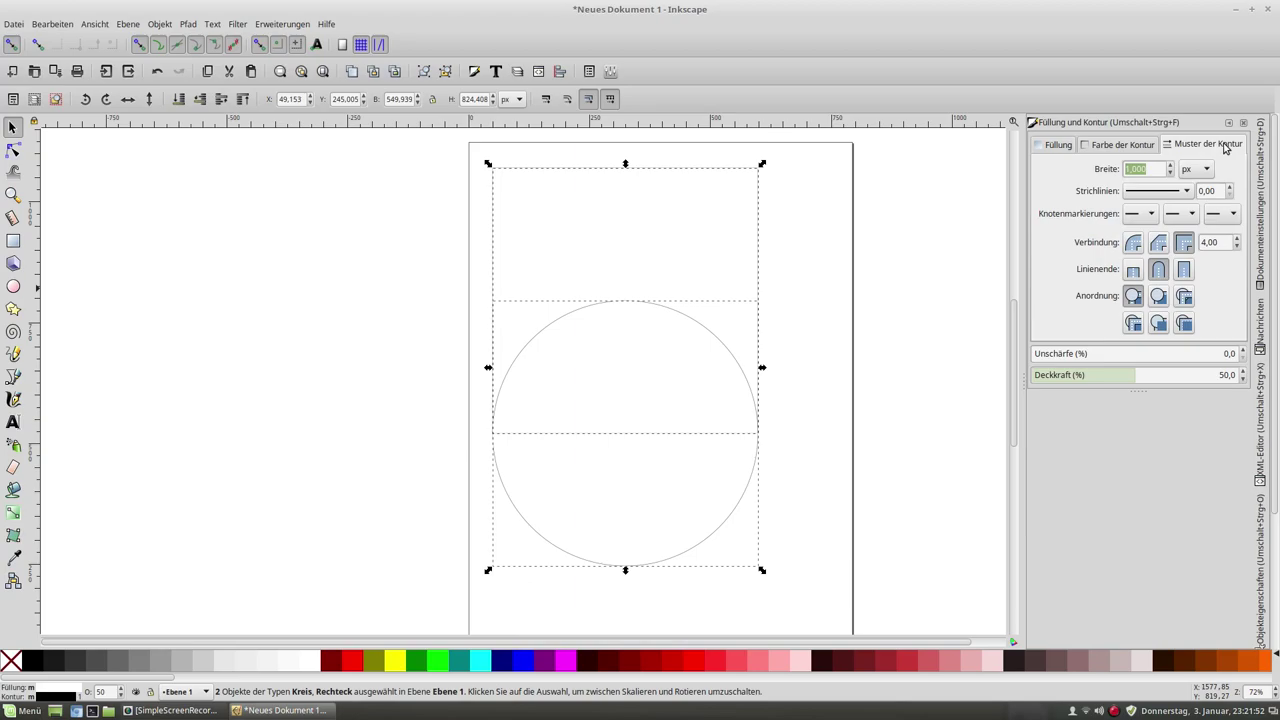
left_click(1140, 147)
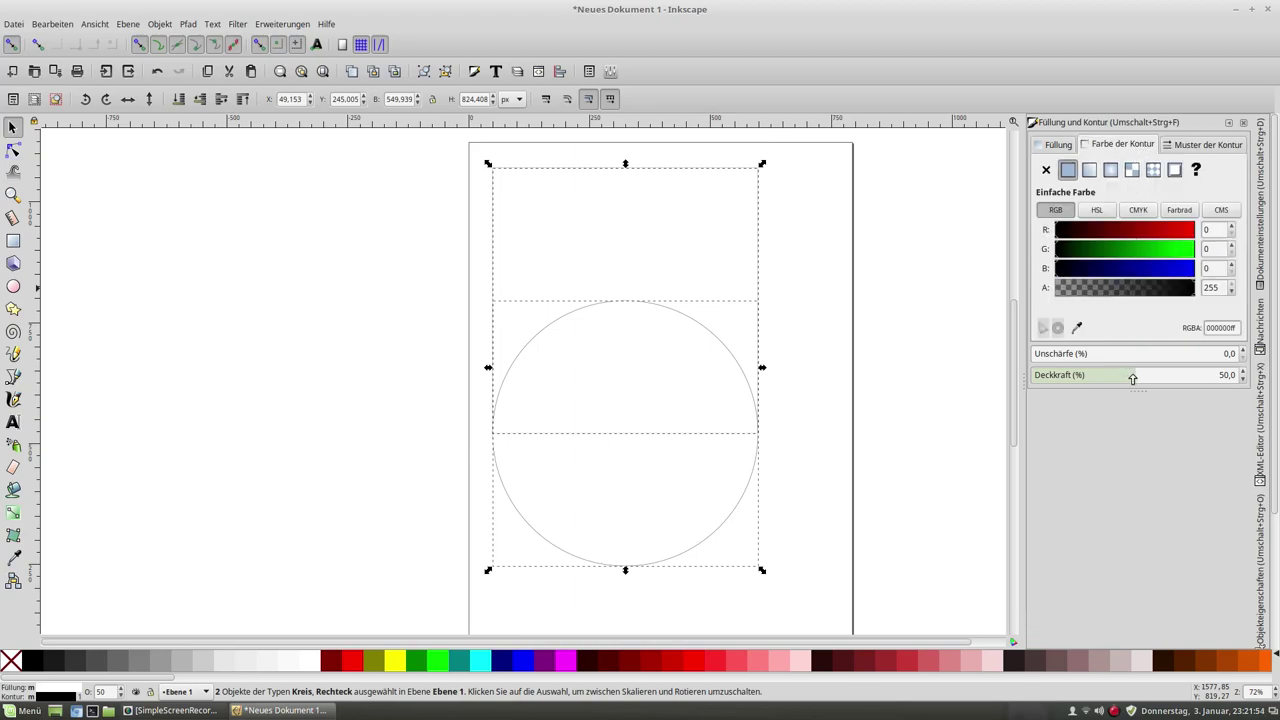
left_click_drag(1136, 379, 1240, 379)
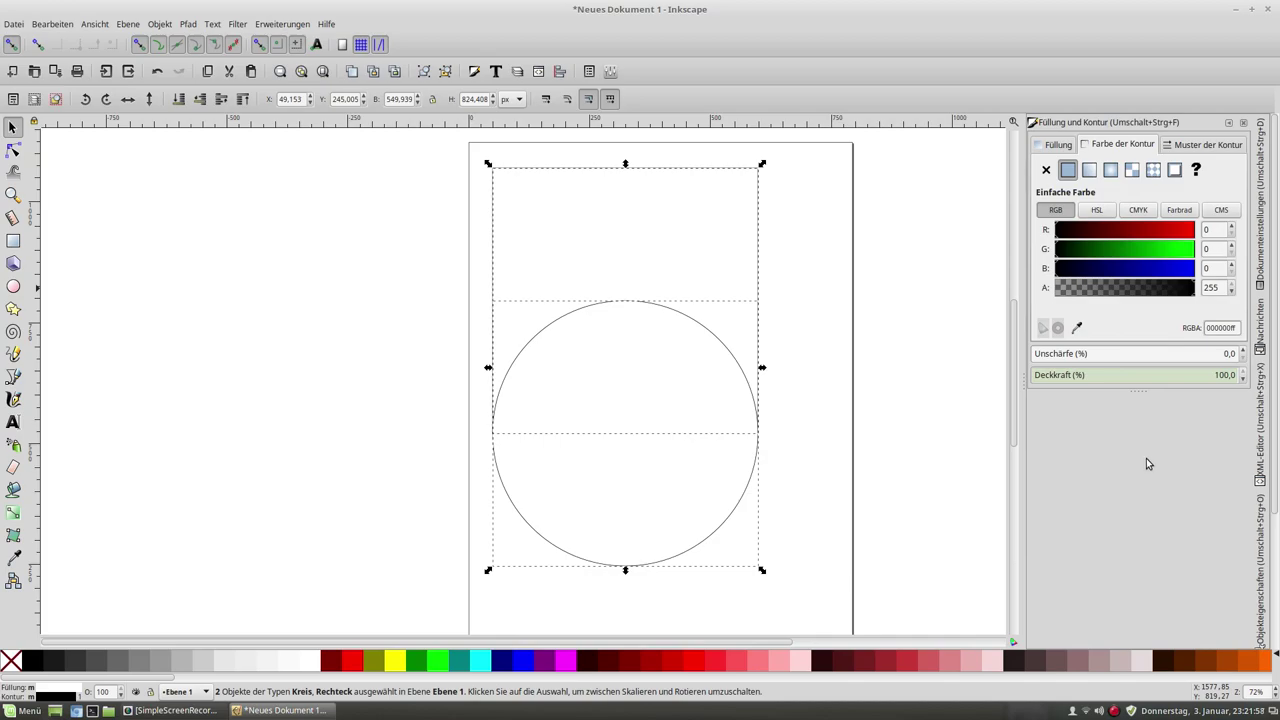
Reselect the square and the circle together
left_click(422, 278)
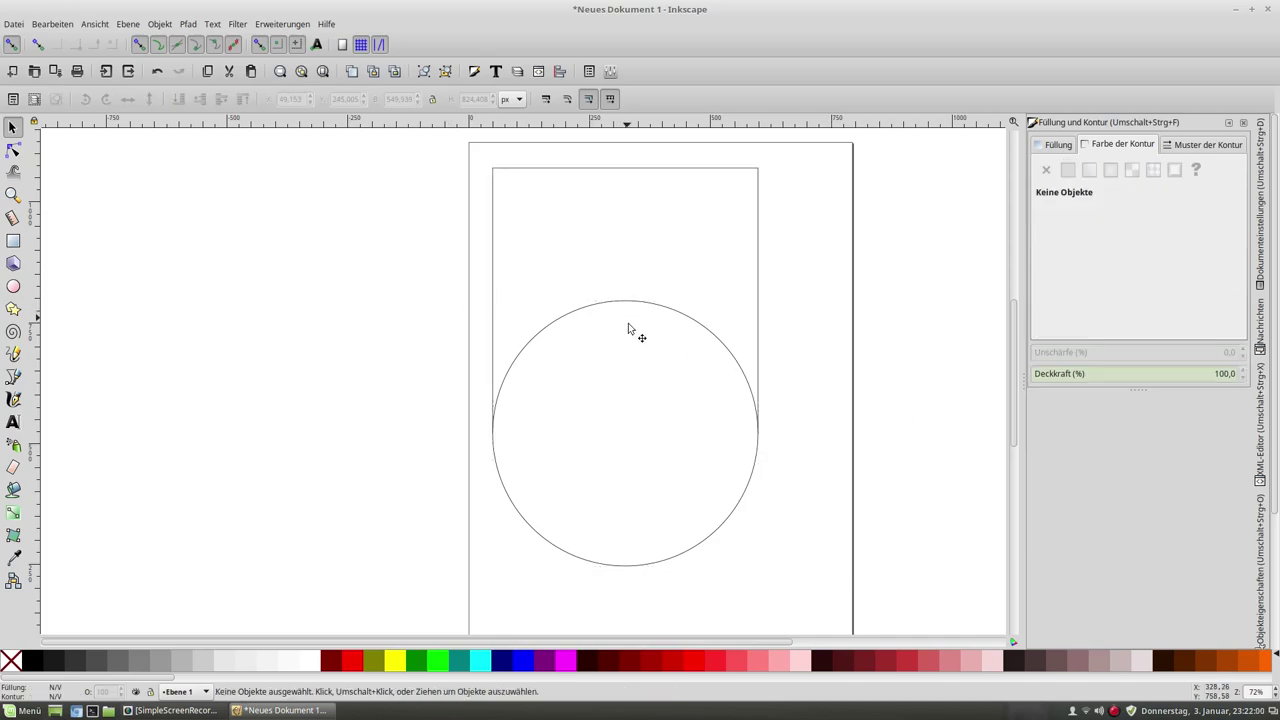
mouse_move(812, 562)
left_mouse_down()
mouse_move(407, 204)
mouse_move(394, 149)
left_mouse_up()
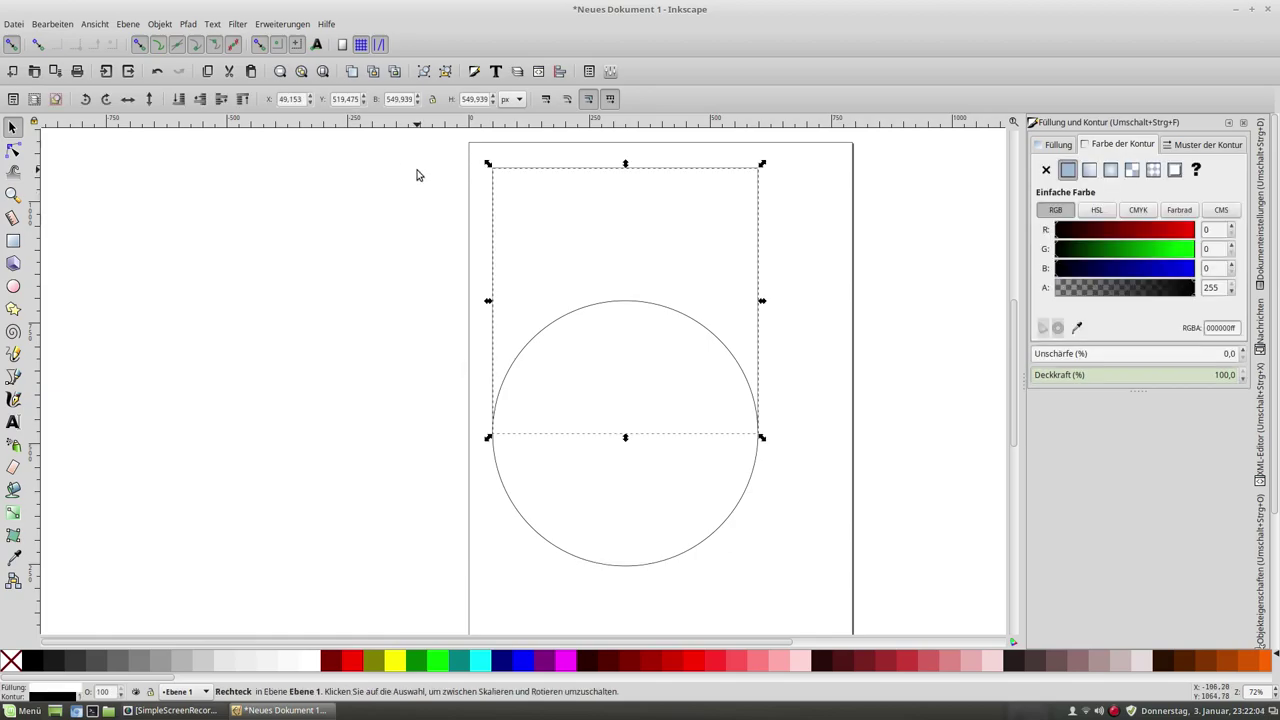
left_click(700, 501, "shift")
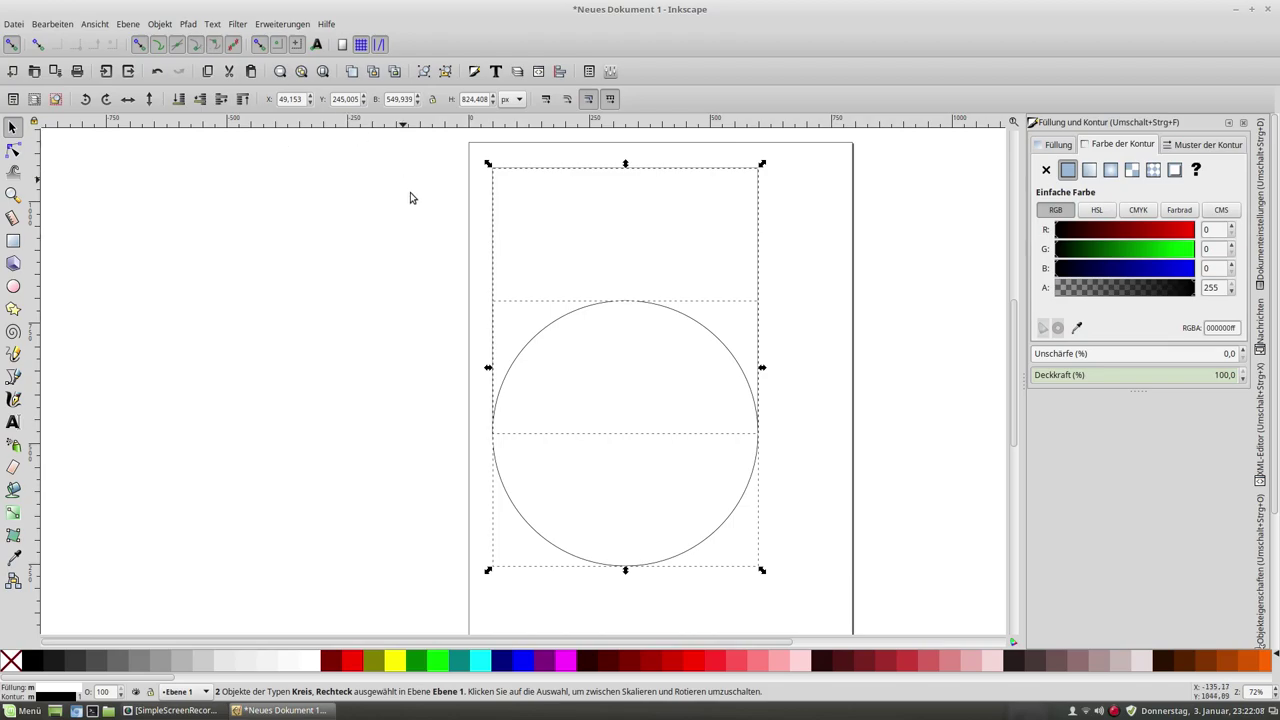
Union the rectangle and circle into one 549.939 × 824.406 px rounded-bottom shield path
left_click(188, 23)
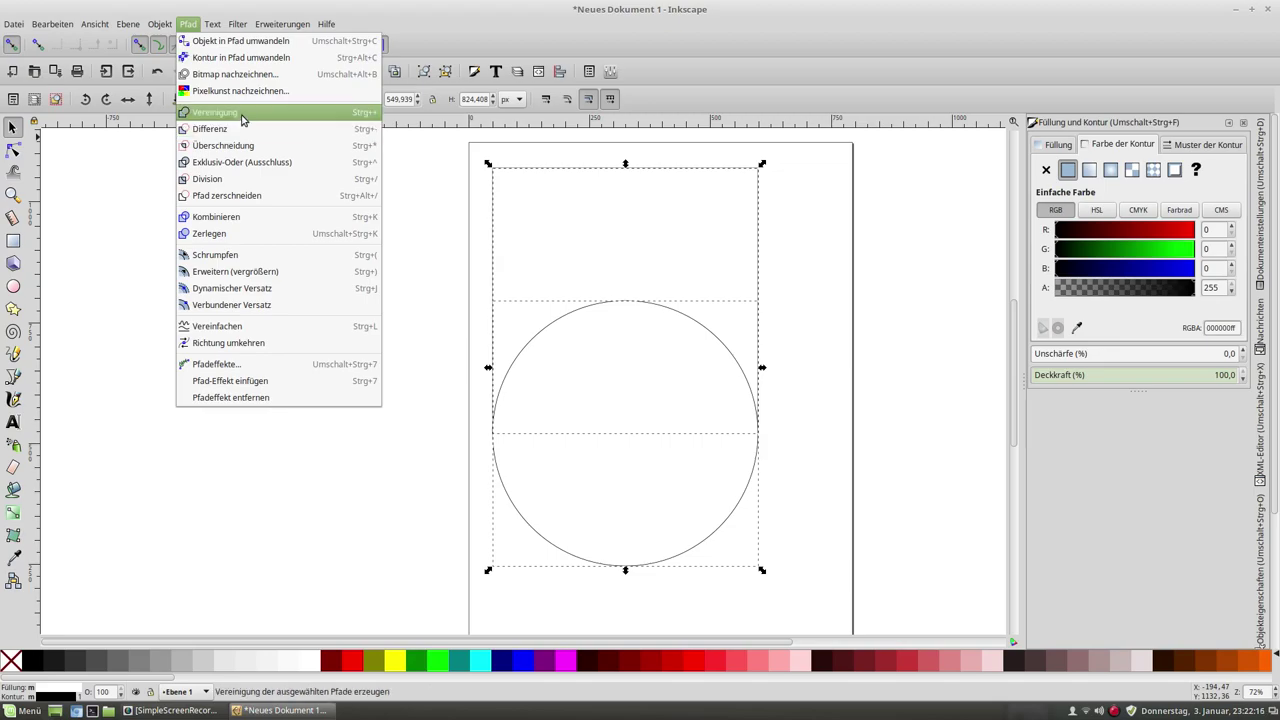
left_click(241, 119)
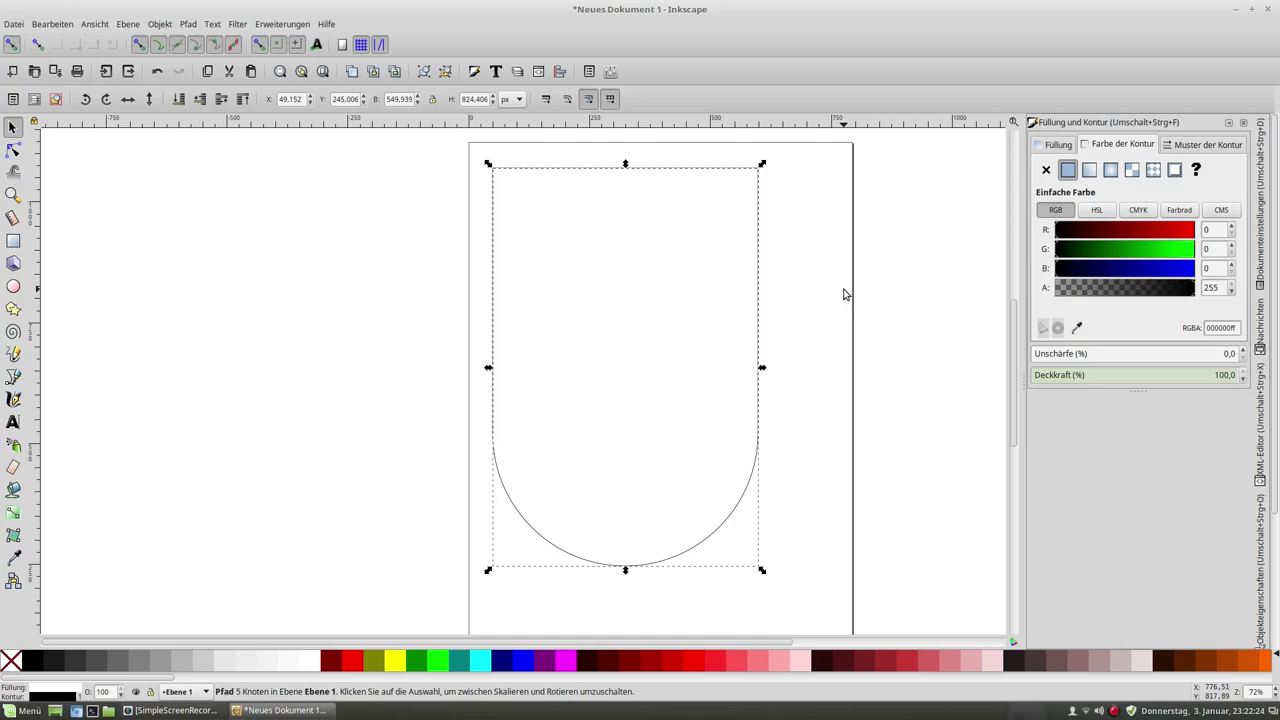
left_click(843, 294)
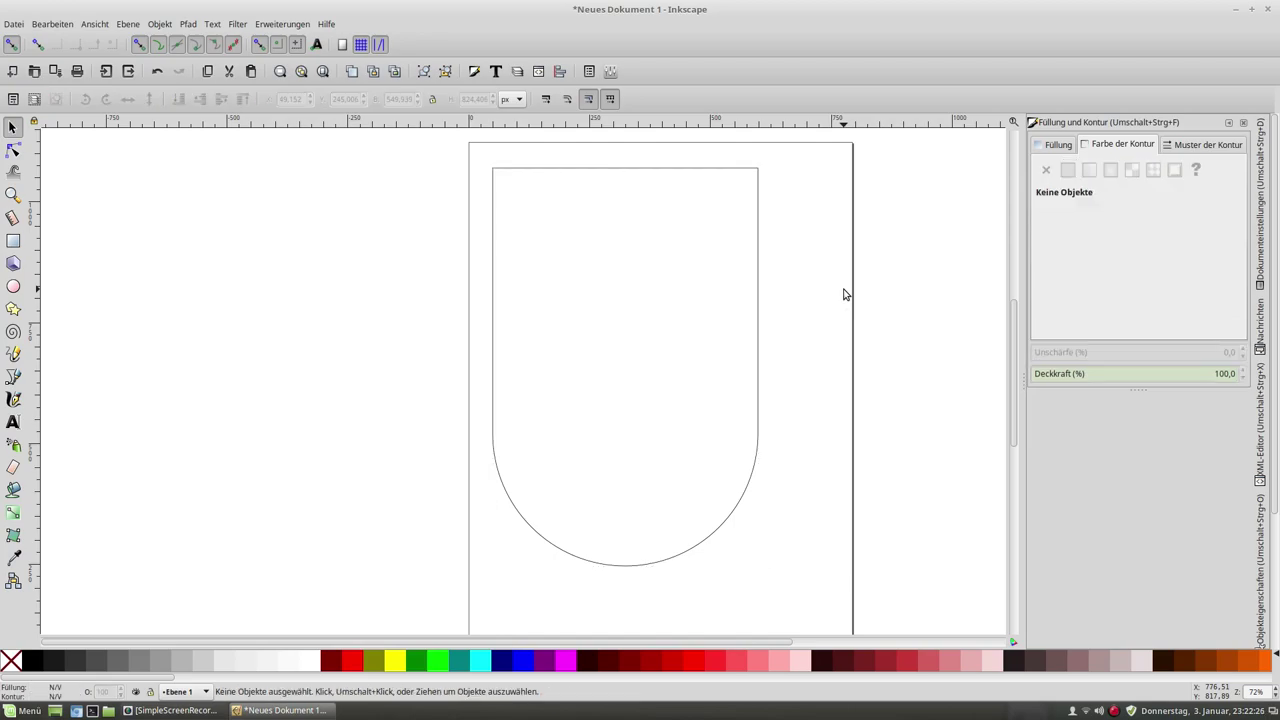
left_click(680, 308)
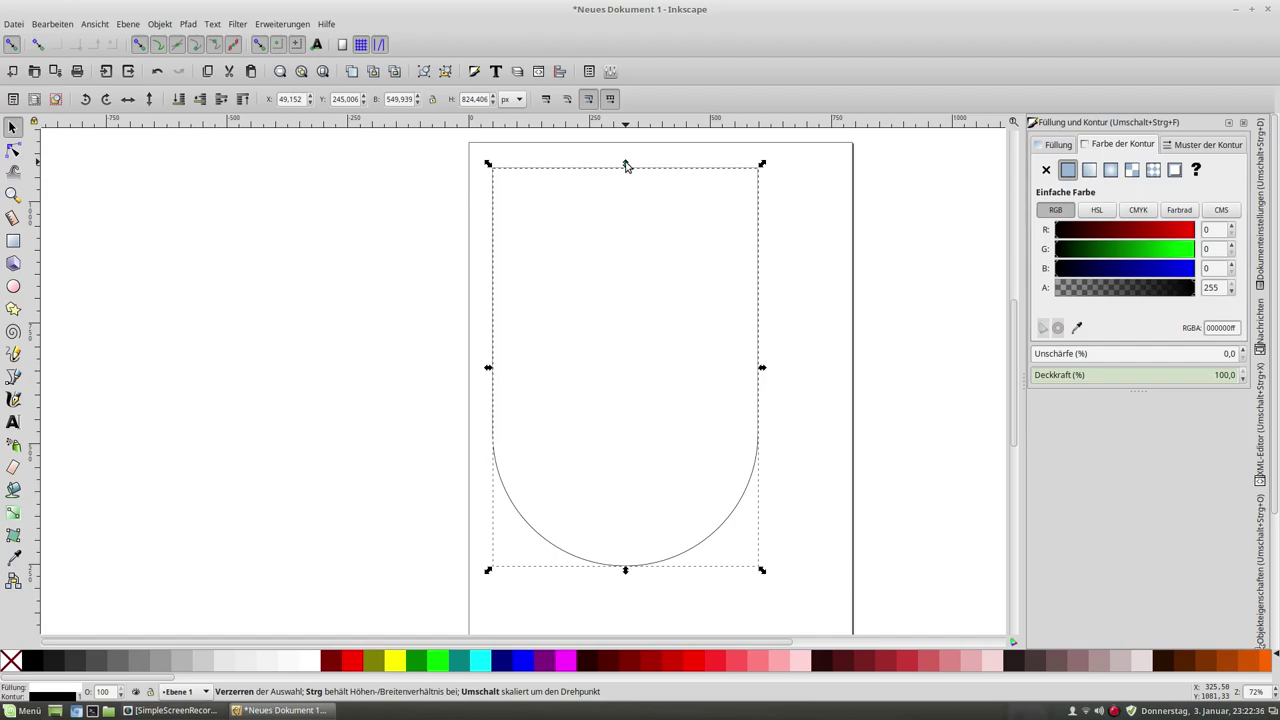
Delete the merged shield path and close the Fill and Stroke panel
key("Delete")
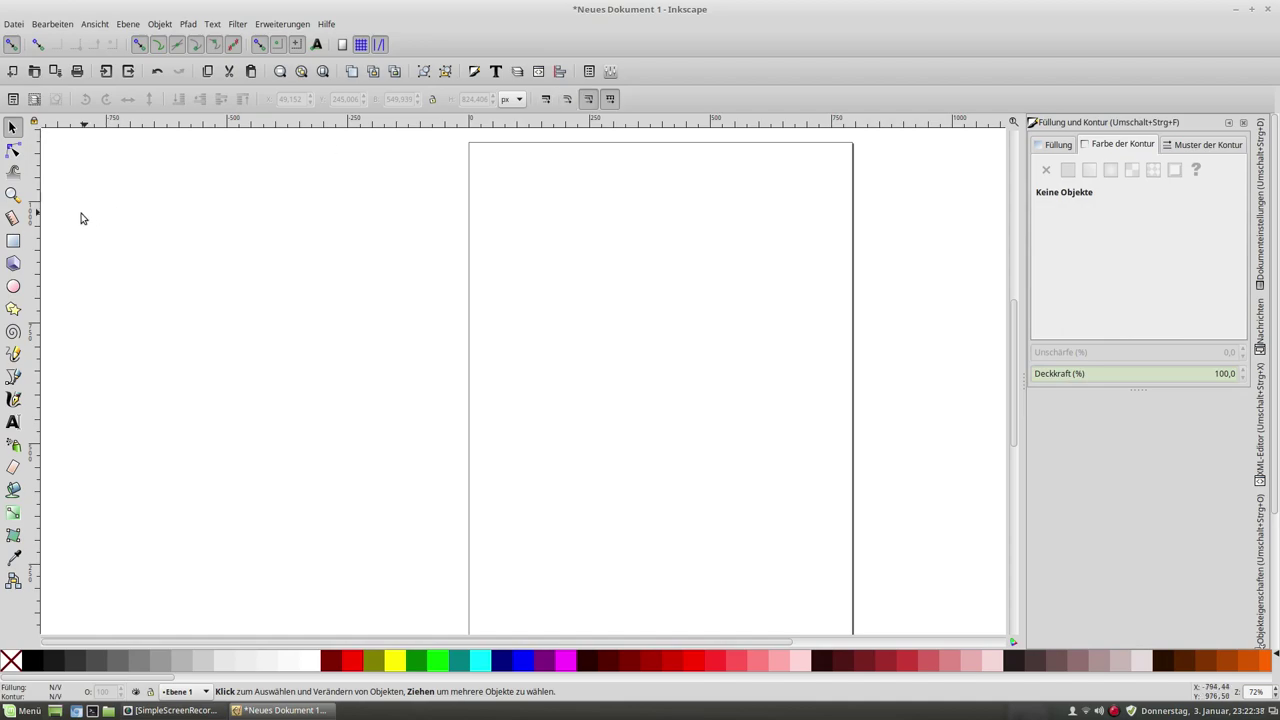
left_click(13, 241)
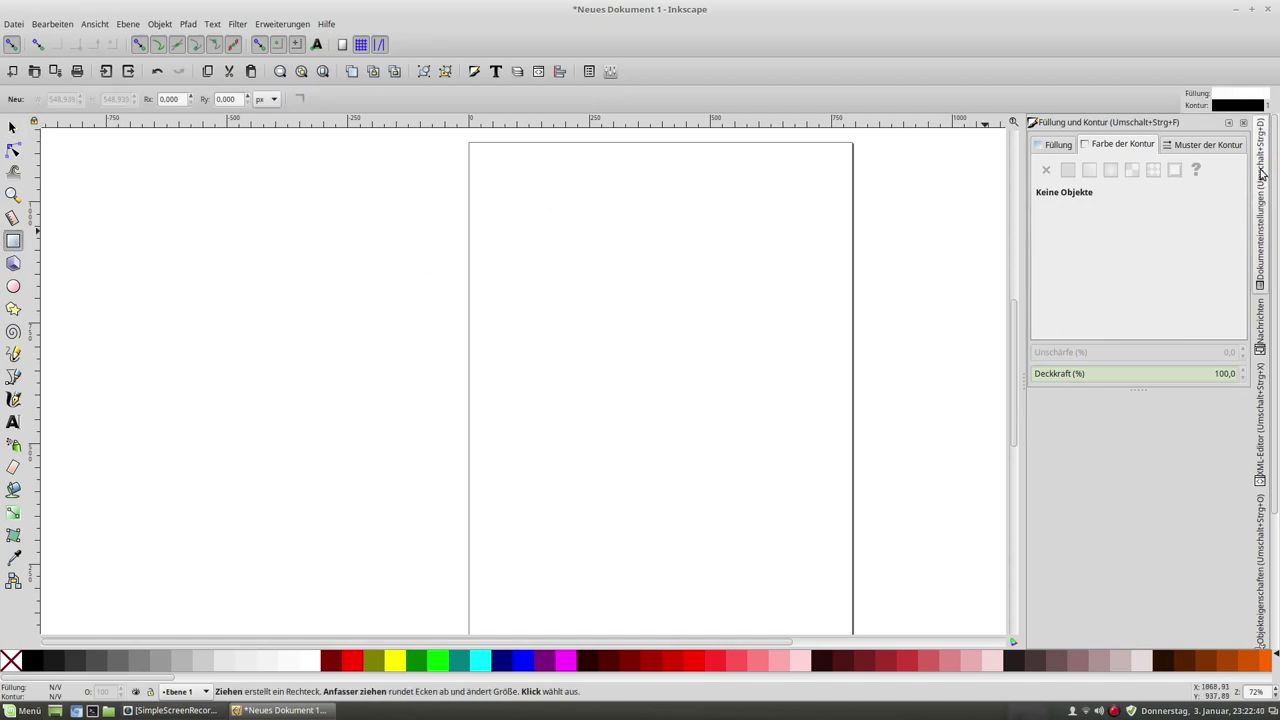
left_click(1229, 122)
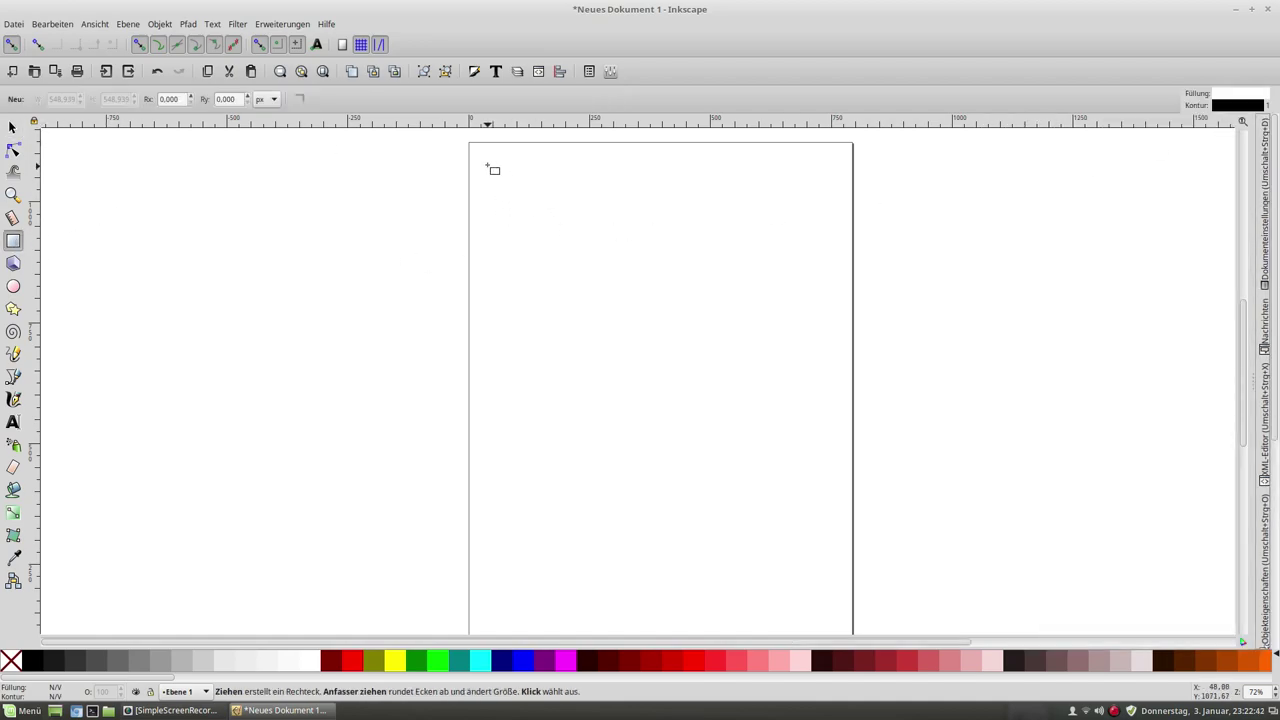
Draw a 539.284 px square with a circle of Rx 269.642 px inscribed in it
left_click_drag(483, 156, 784, 410)
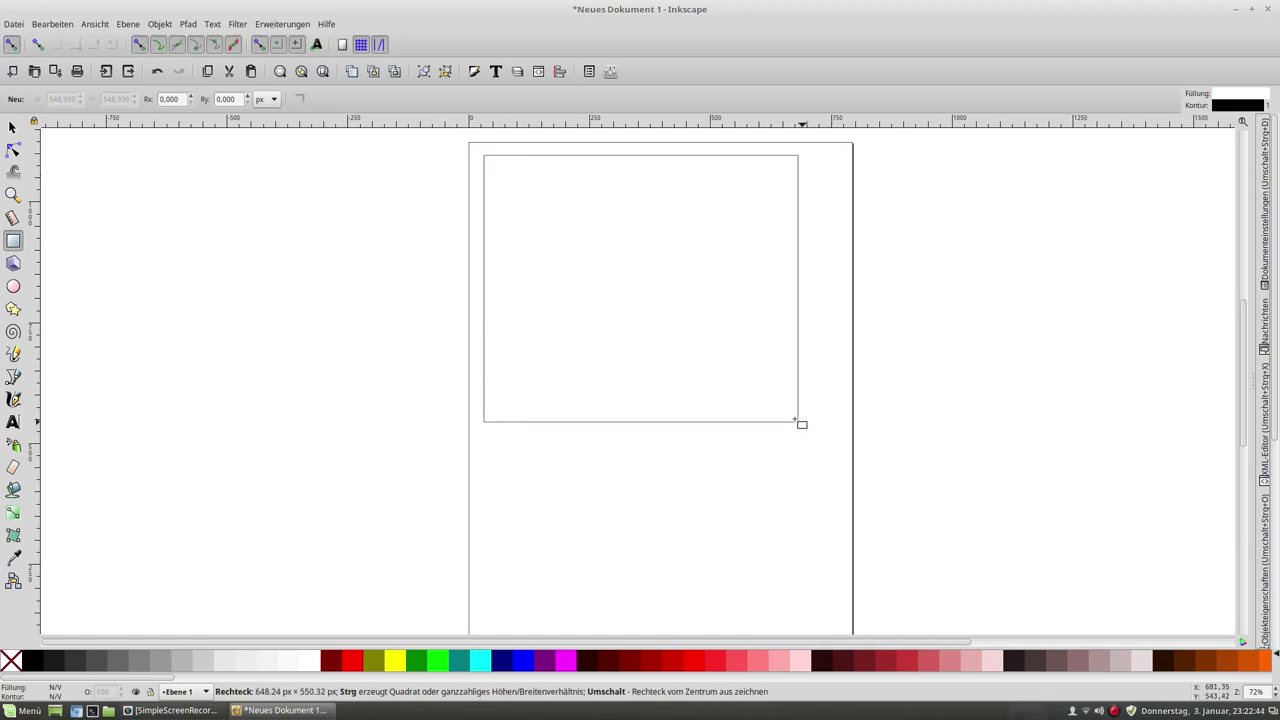
left_click_drag(785, 411, 759, 416)
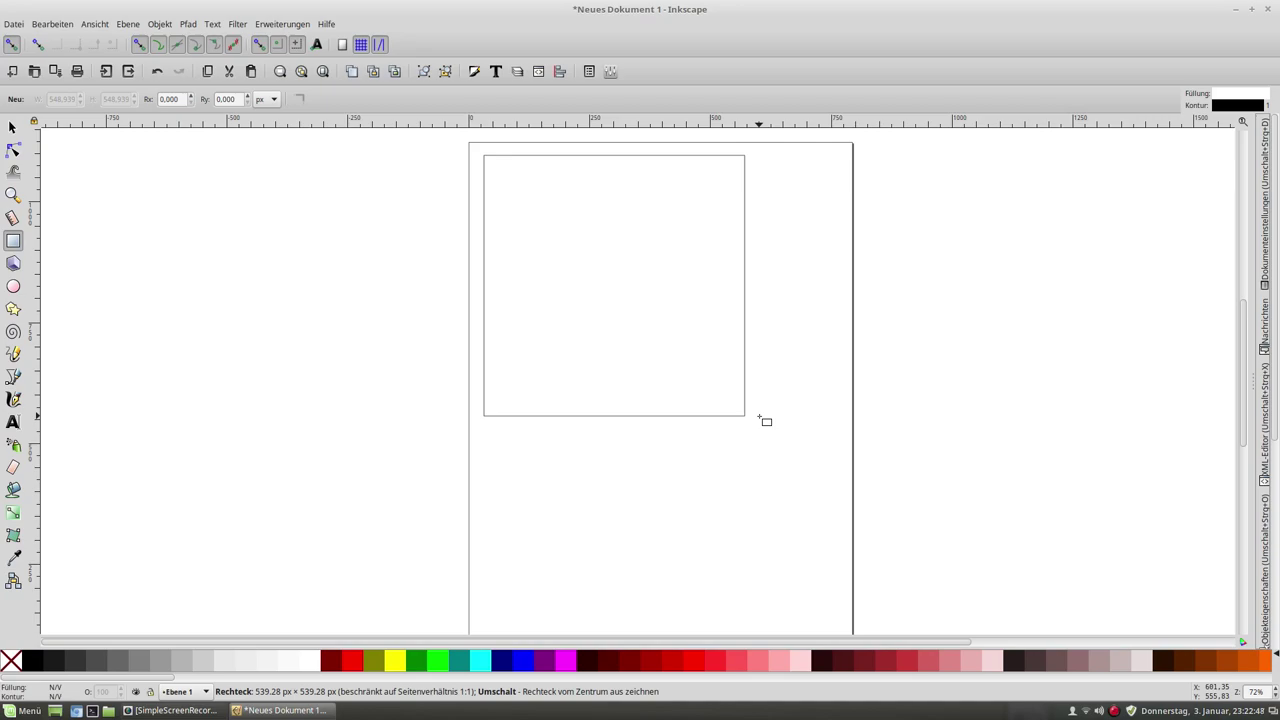
left_click_drag(759, 416, 759, 414)
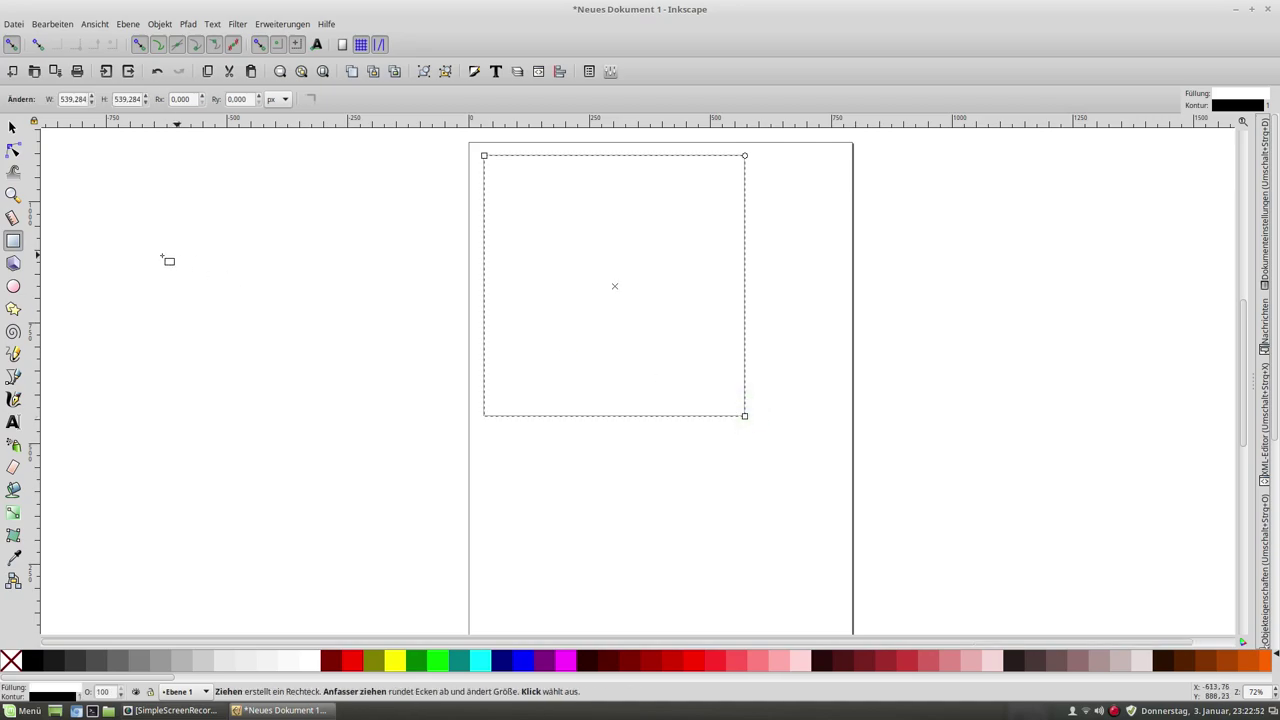
key("Escape")
left_click(13, 287)
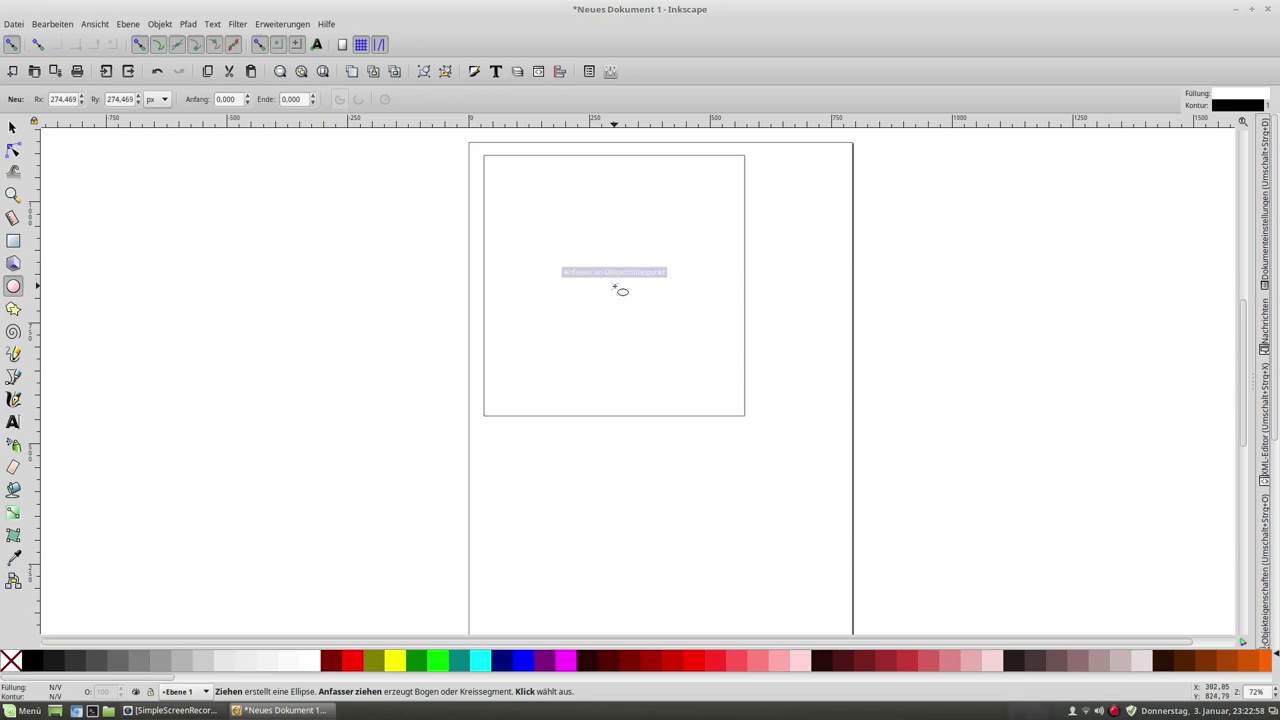
left_click_drag(614, 287, 766, 413)
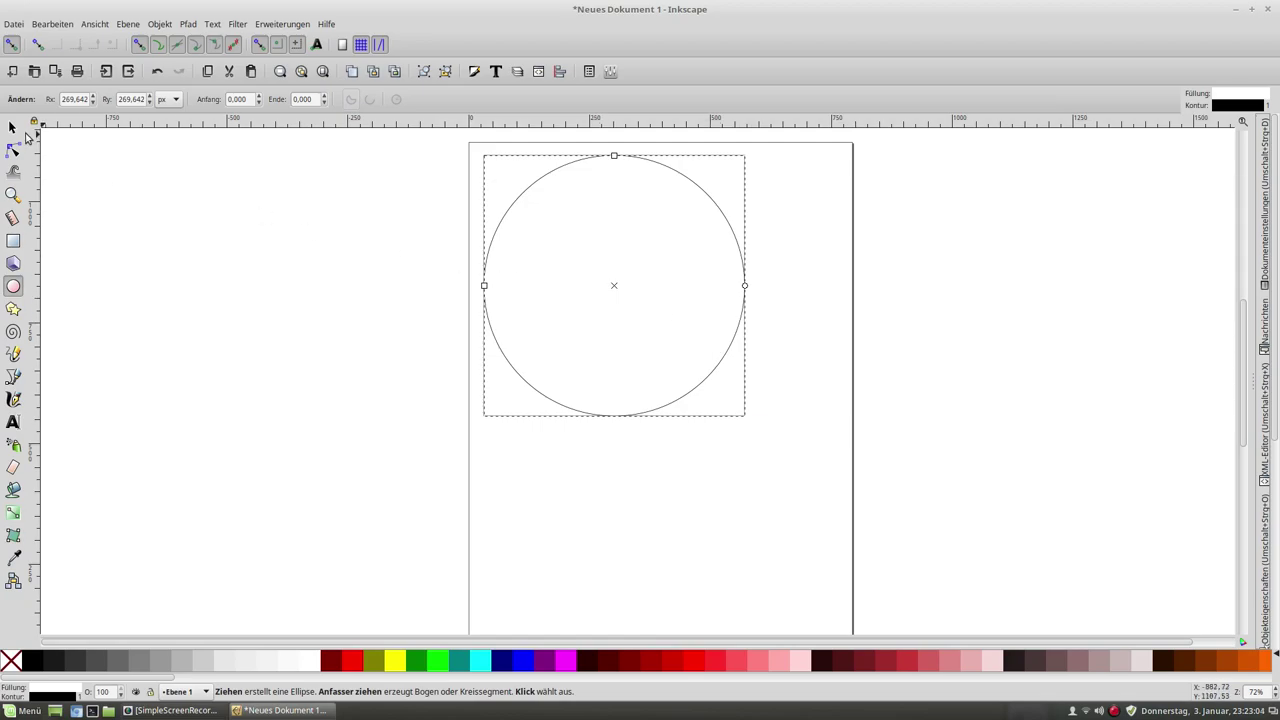
Move the circle down about 130 px
left_click(13, 127)
left_click(632, 314)
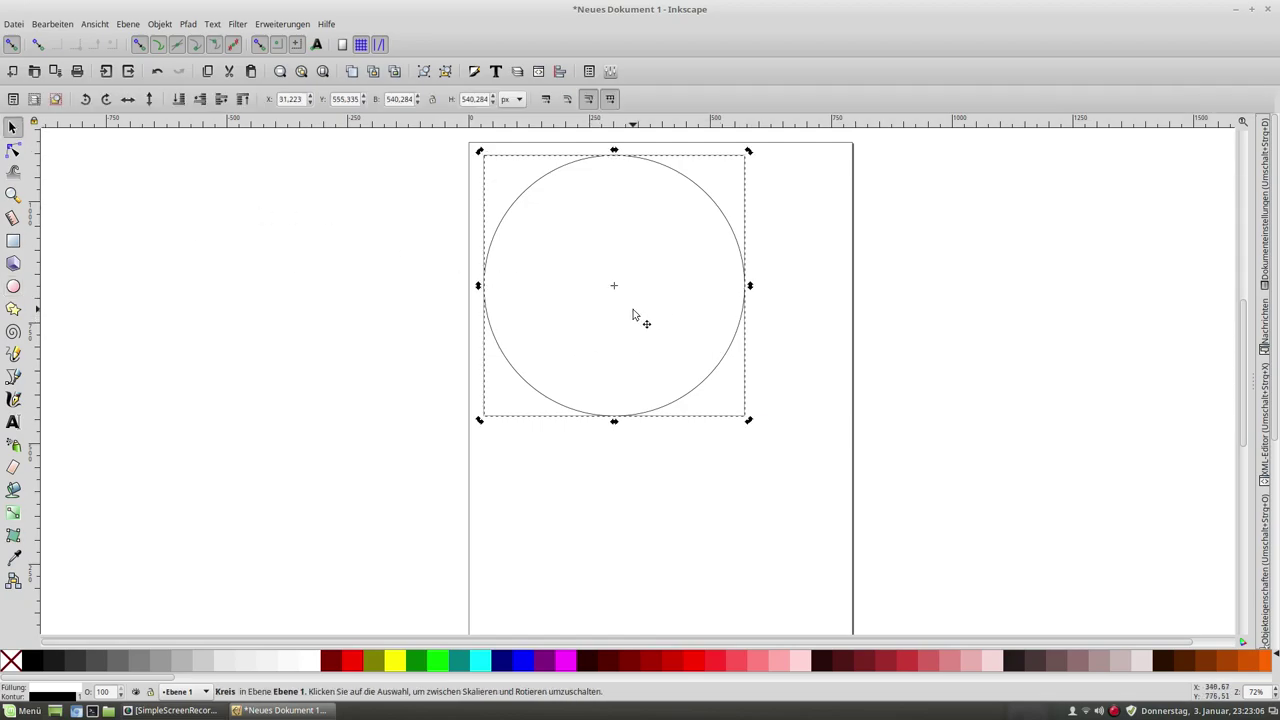
left_click(642, 338)
left_click_drag(641, 338, 643, 477)
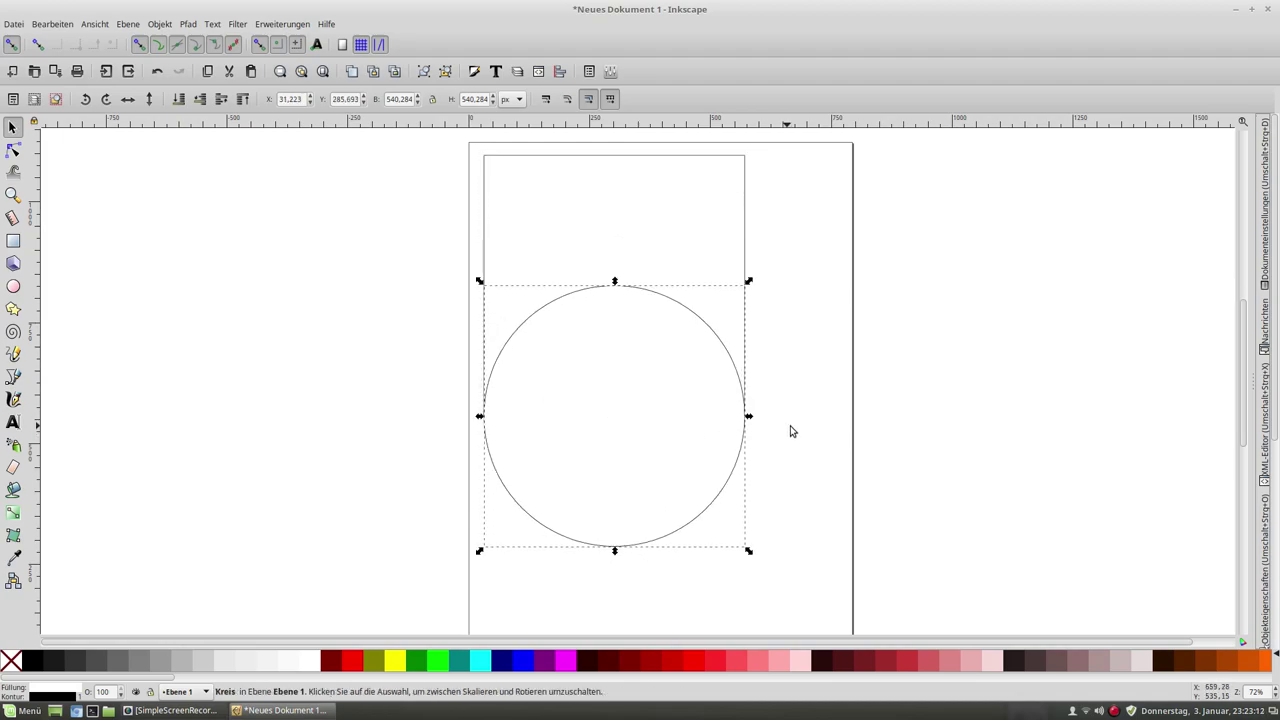
Shorten the square to 540.284 × 270.642 px, covering only the circle's upper half
left_click(638, 213)
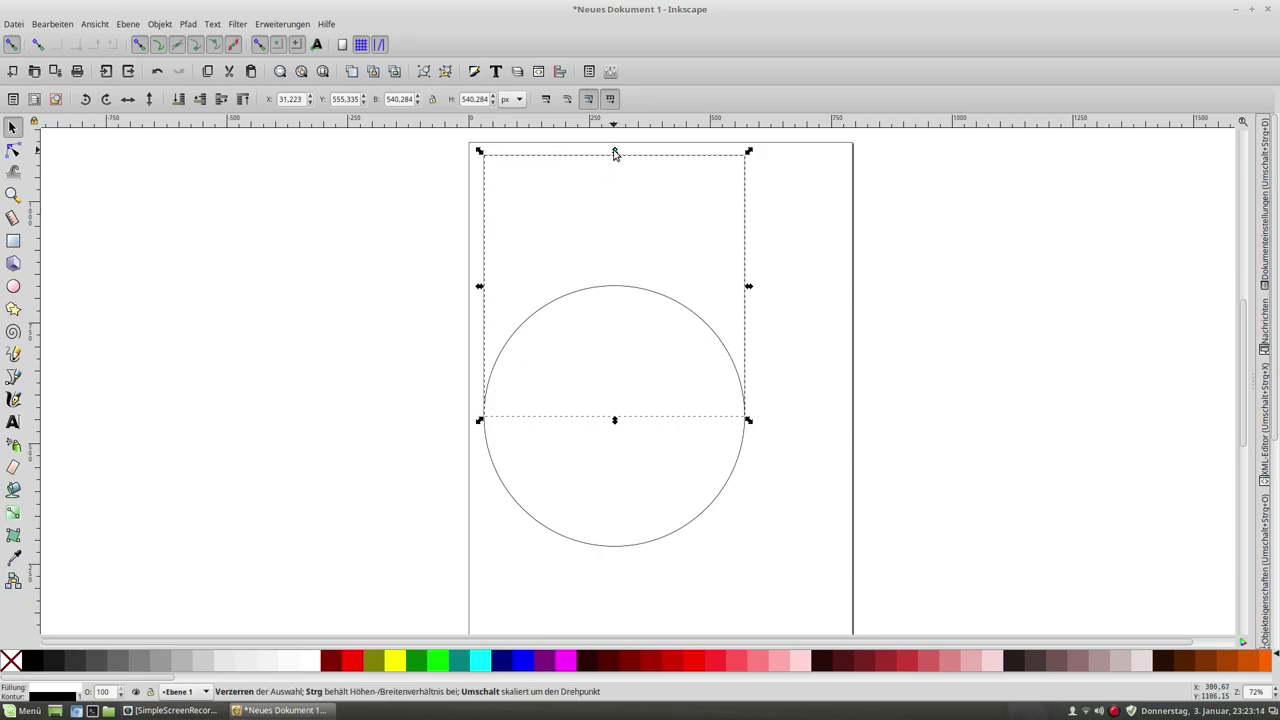
left_click_drag(614, 151, 614, 283)
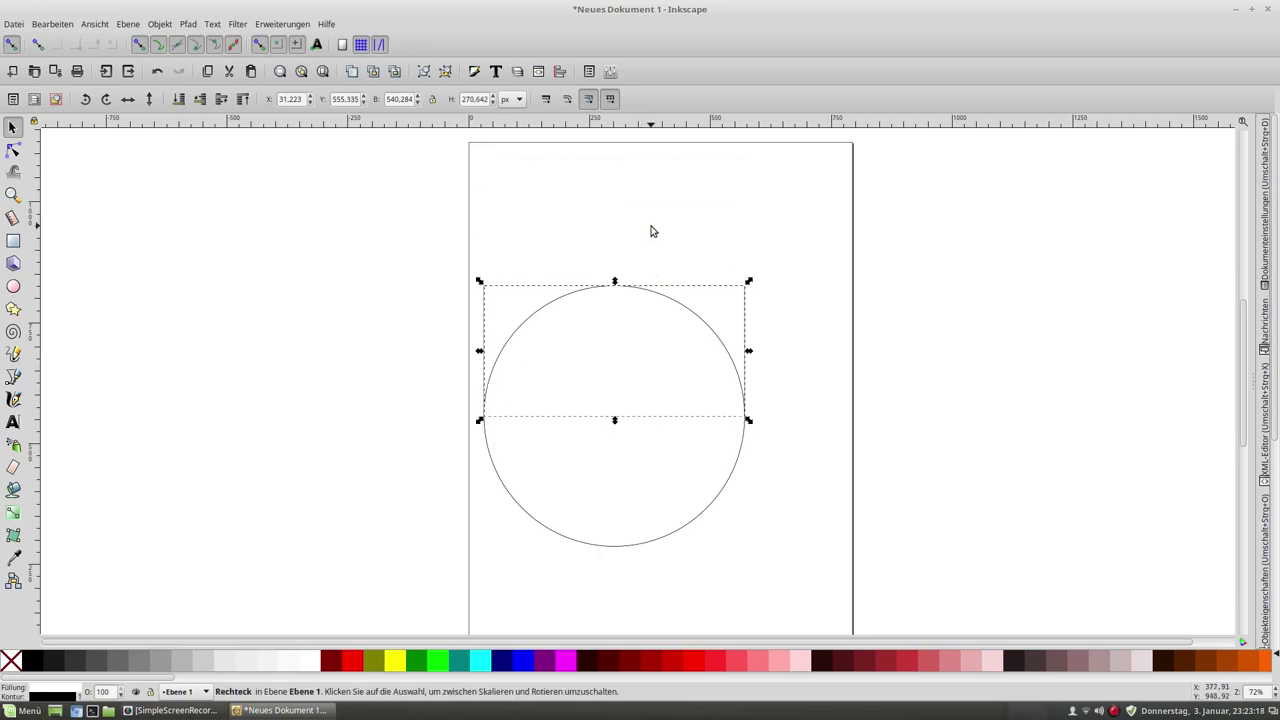
left_click(847, 398)
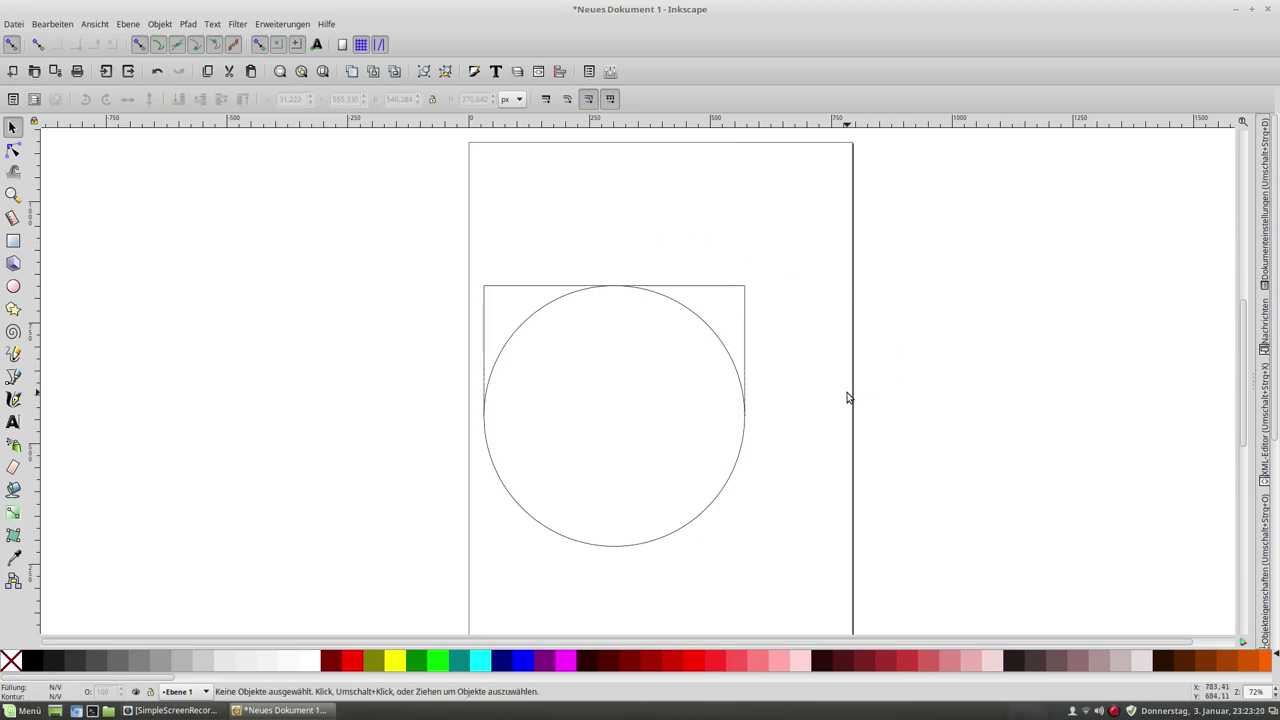
left_click(679, 457)
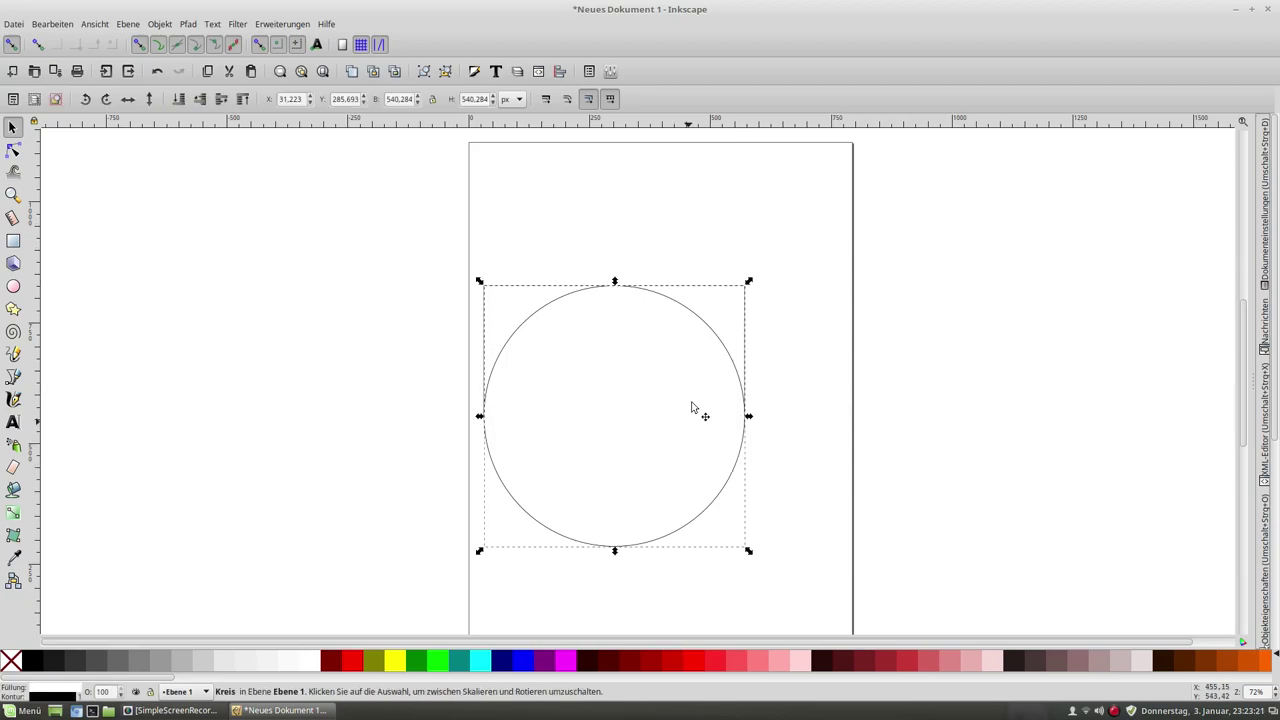
Union the half-height rectangle and circle into a 6-node, 540.283 px wide shield path
left_click(730, 318, "shift")
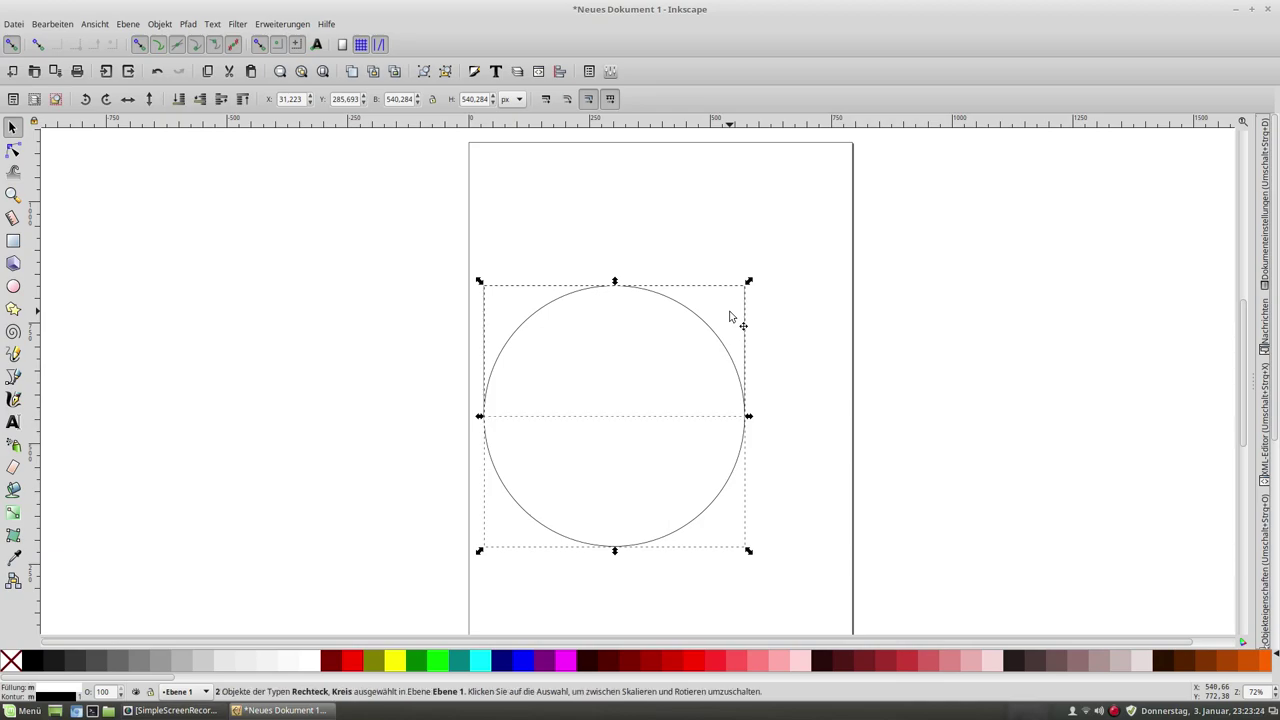
left_click(188, 24)
left_click(221, 115)
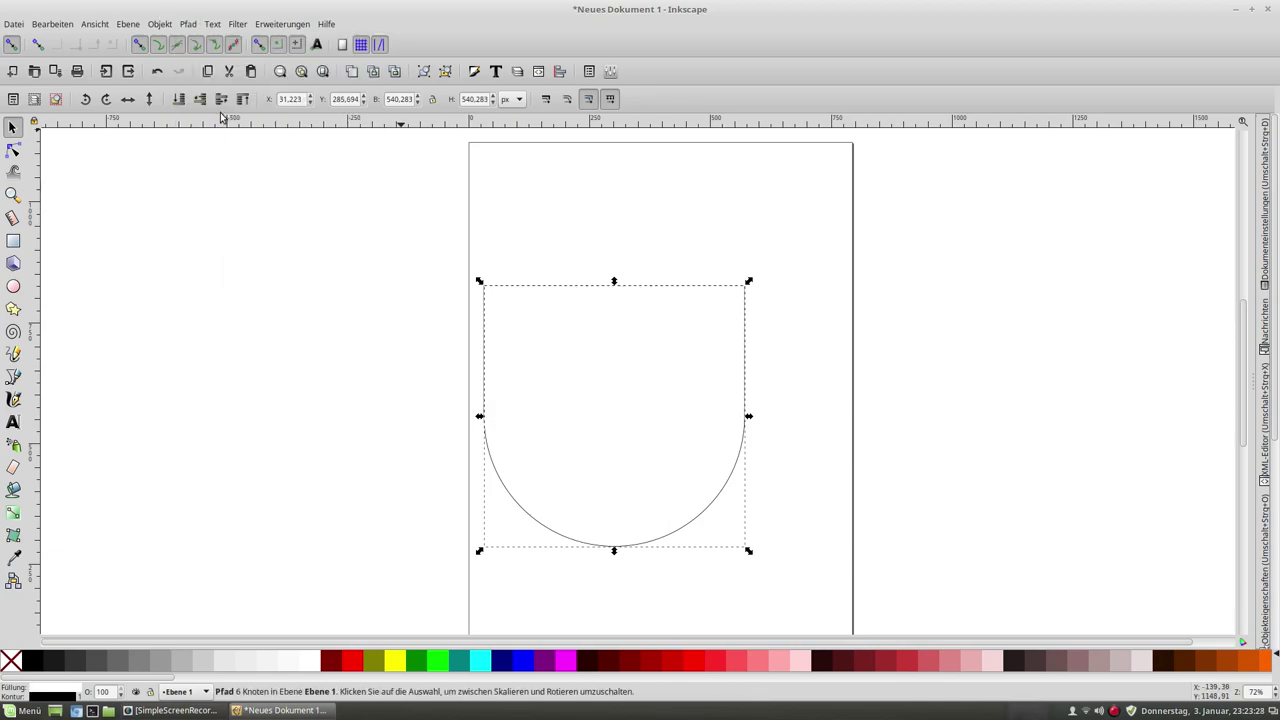
left_click(250, 452)
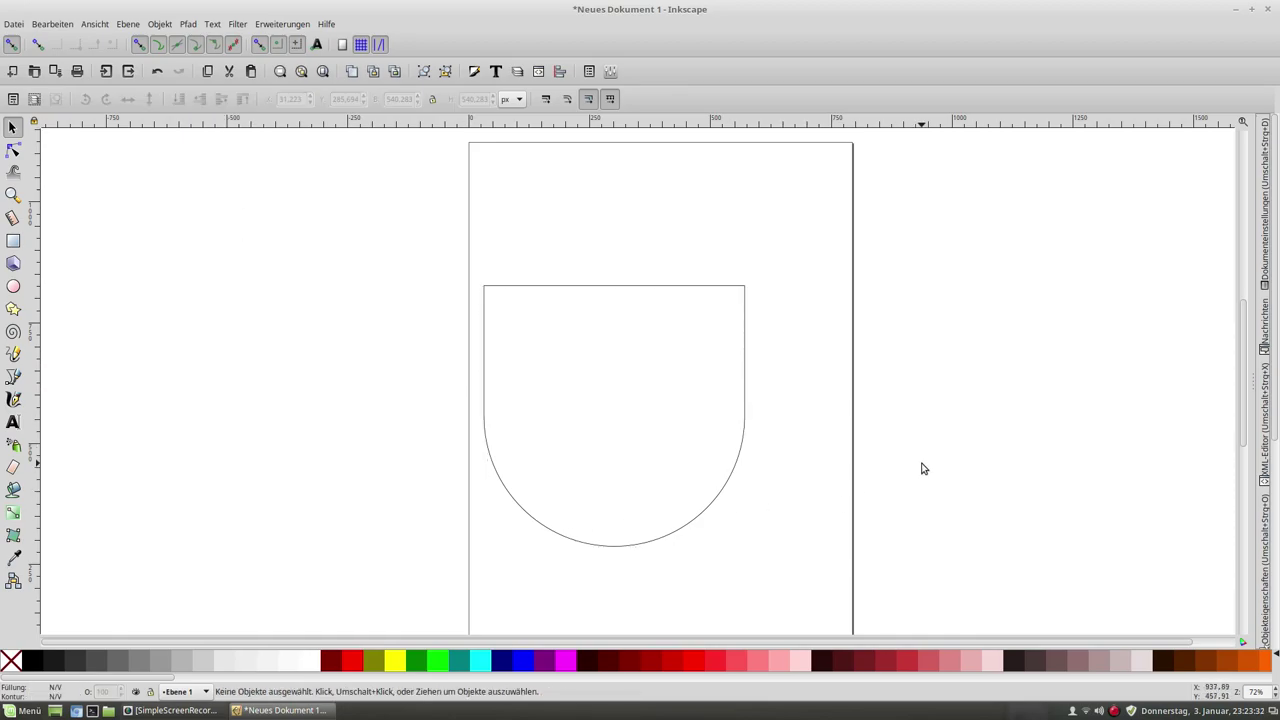
left_click(594, 393)
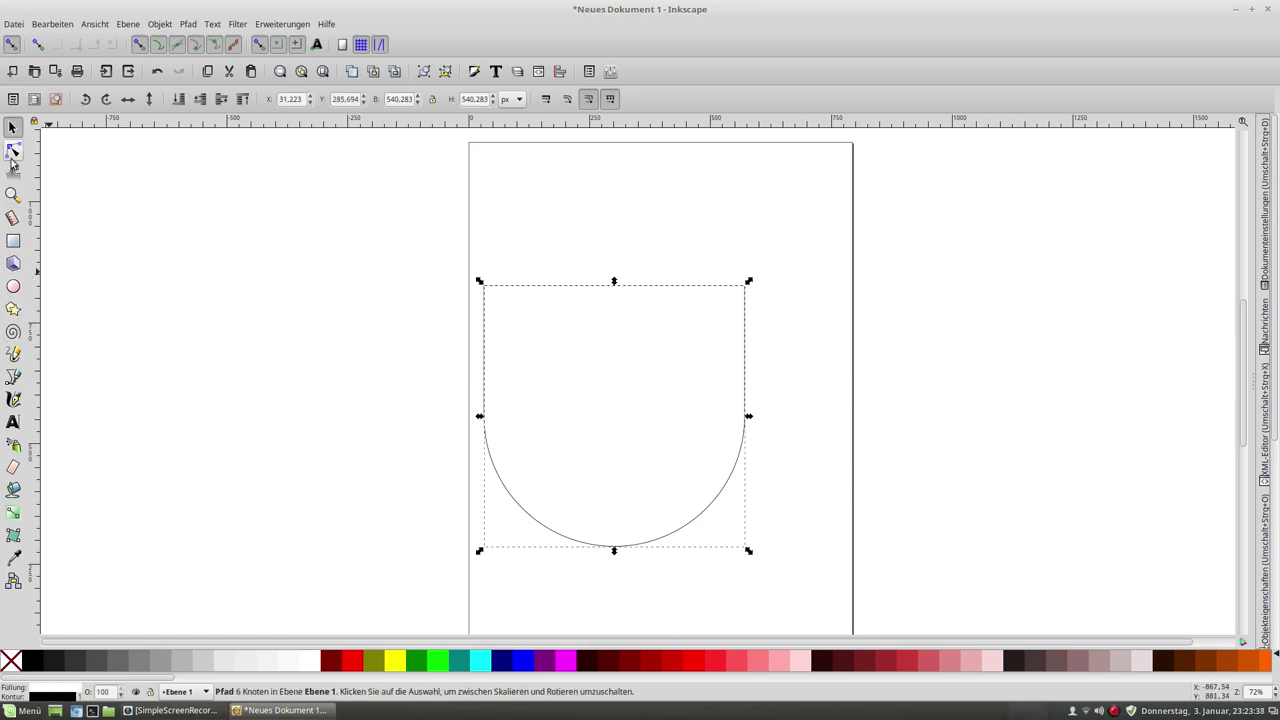
Raise the shield's top three nodes, stretching it to 540.283 × 723.722 px
left_click(13, 150)
left_click_drag(817, 323, 376, 252)
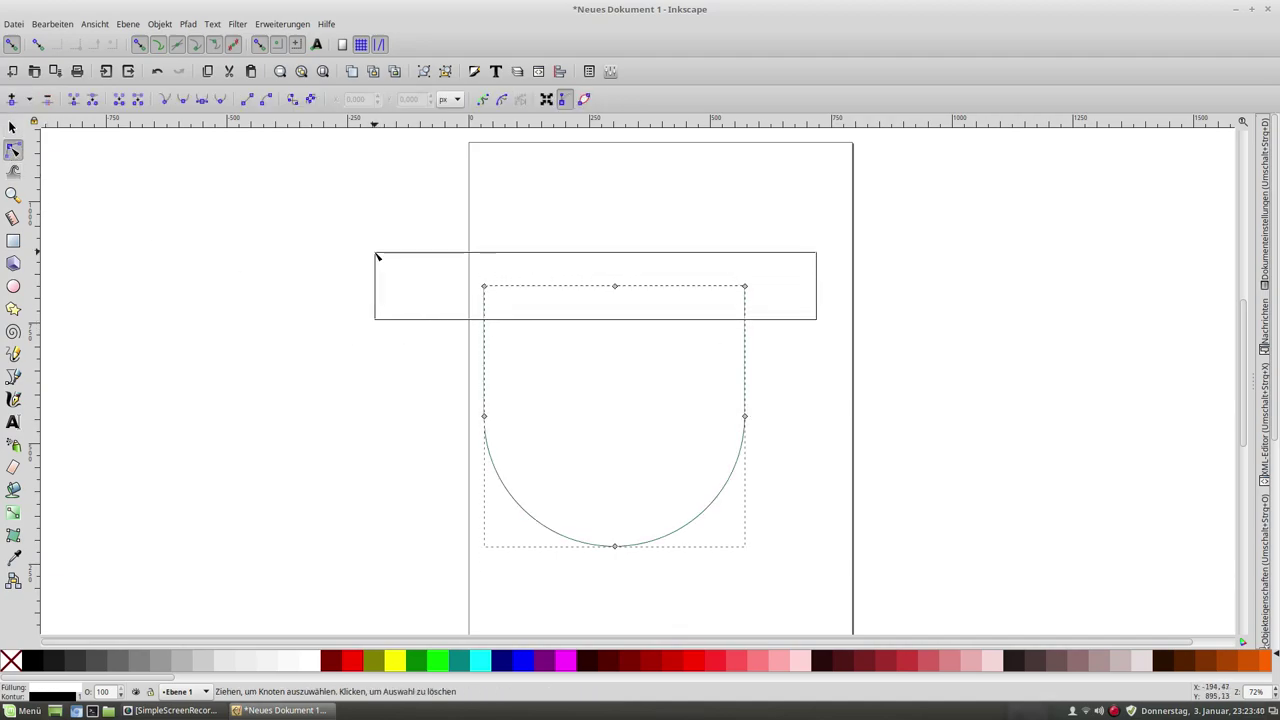
left_click_drag(484, 286, 484, 227)
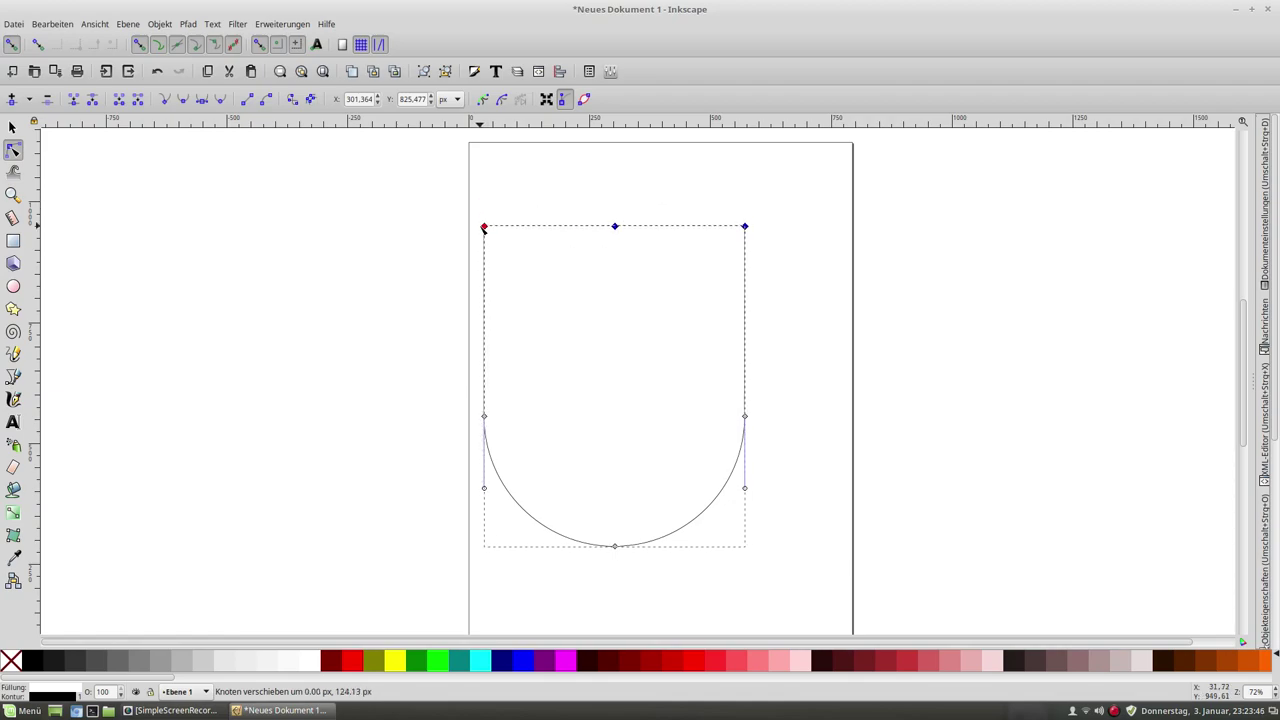
left_click_drag(484, 228, 485, 199)
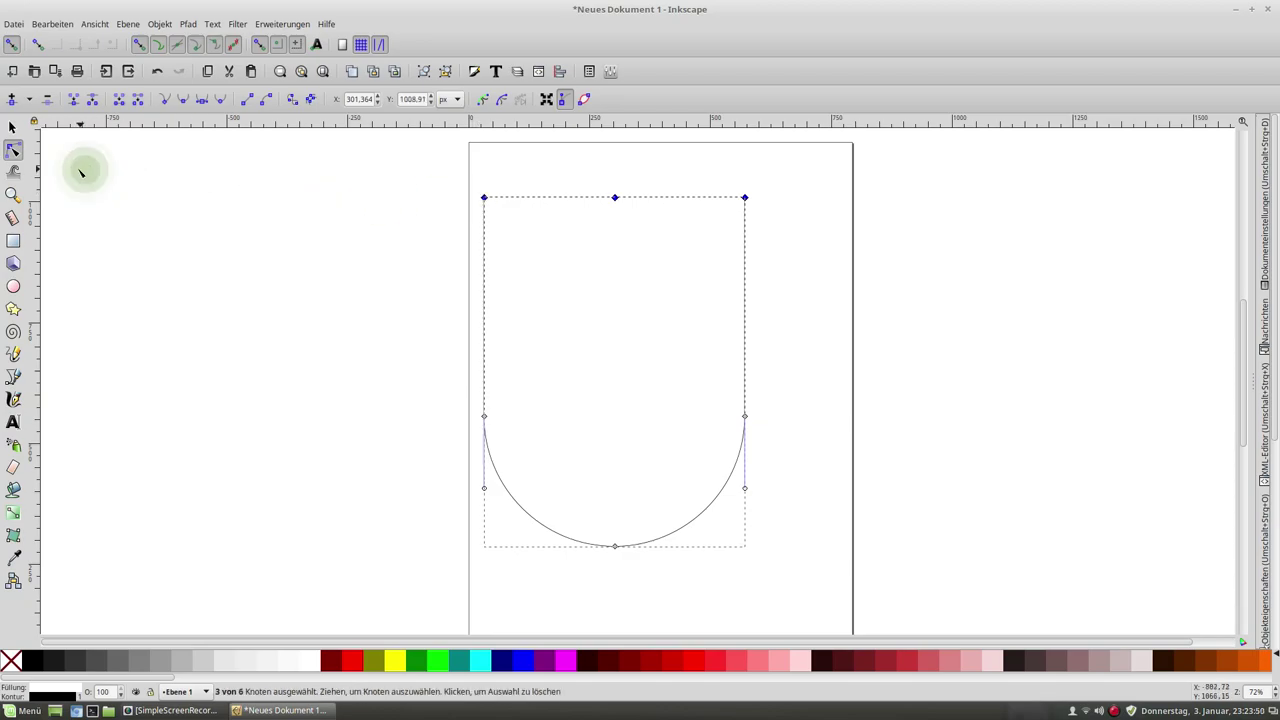
Move the shield right and down toward the page centre
left_click(12, 128)
left_click(318, 334)
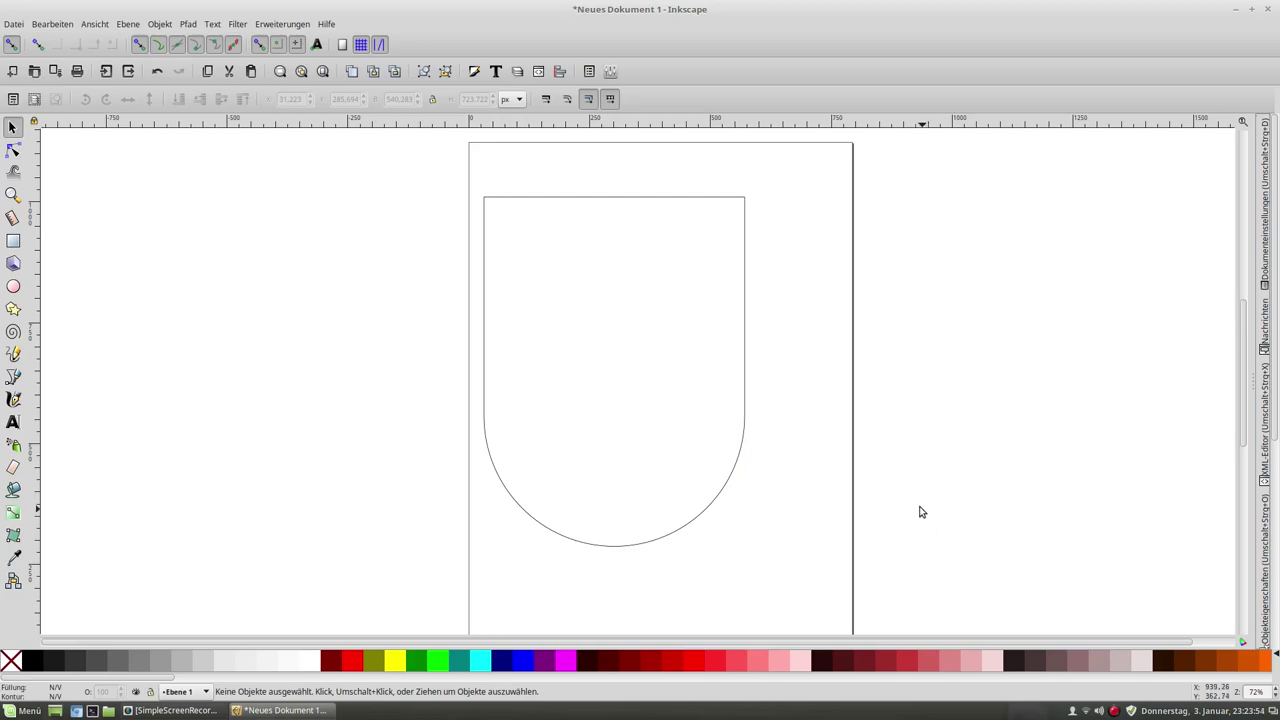
left_click_drag(548, 272, 594, 325)
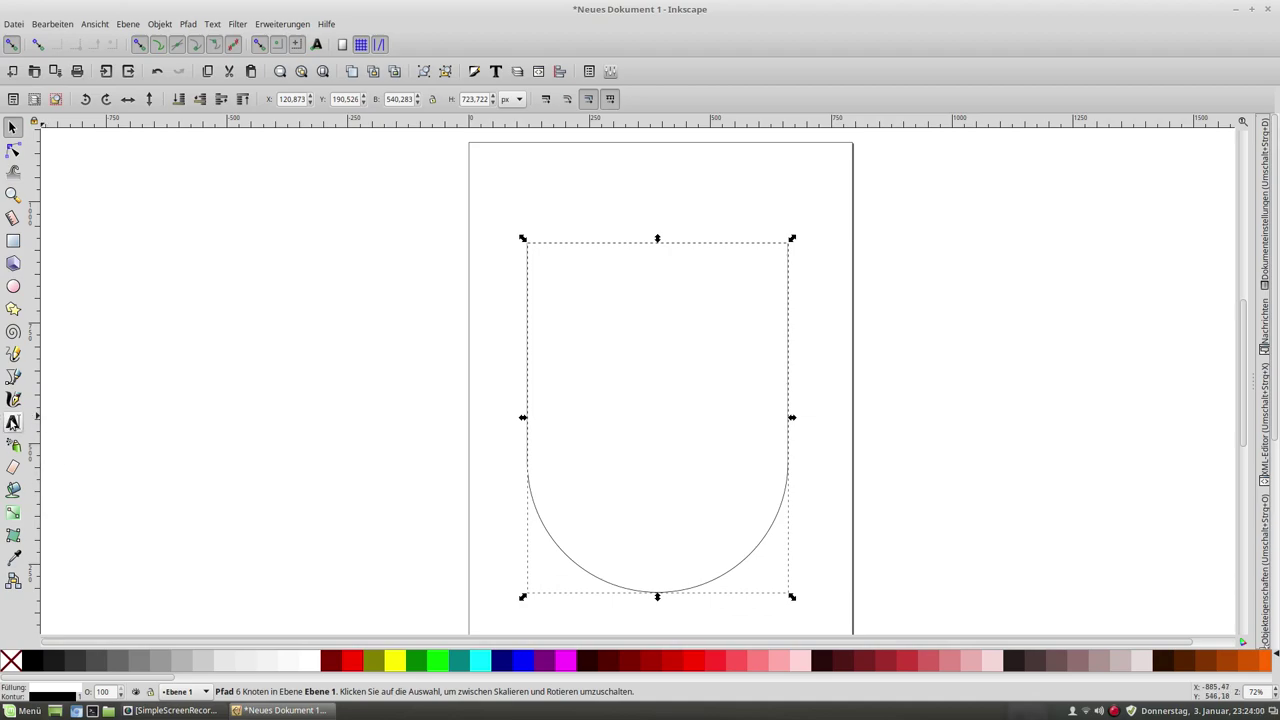
Add the heading 'Wappen' in 72 pt Arial just above the shield
left_click(13, 422)
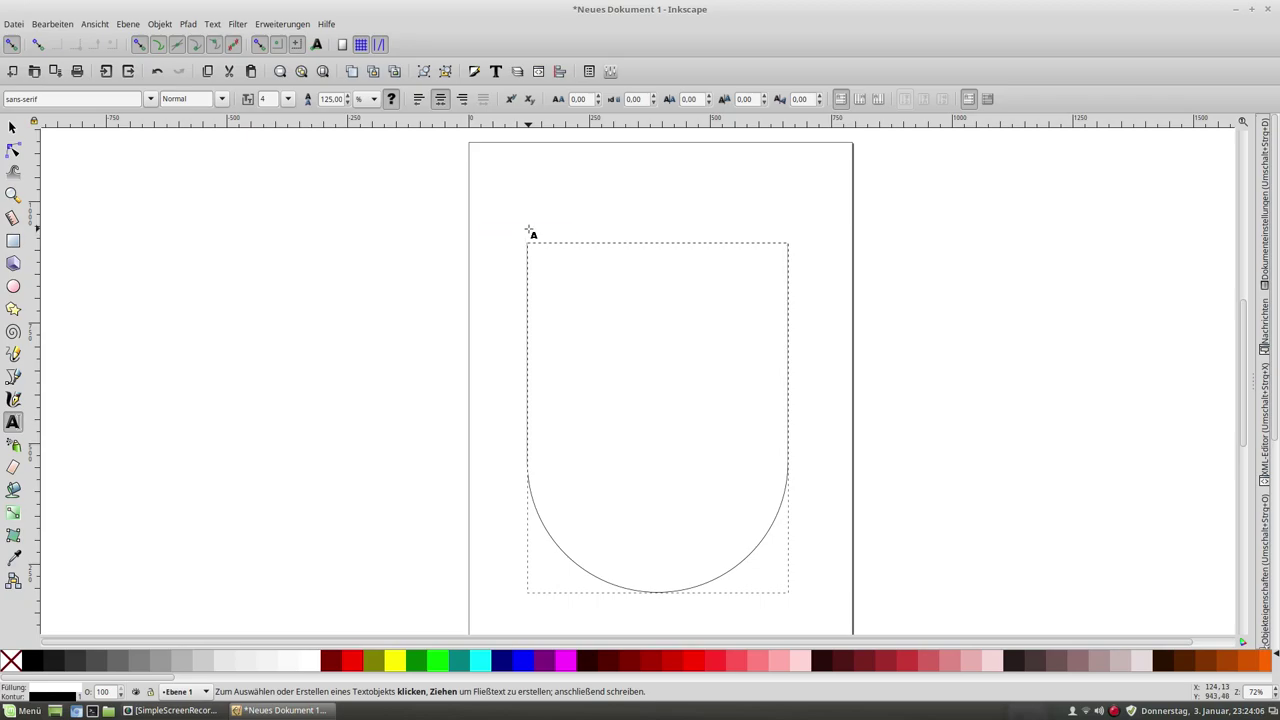
left_click(288, 99)
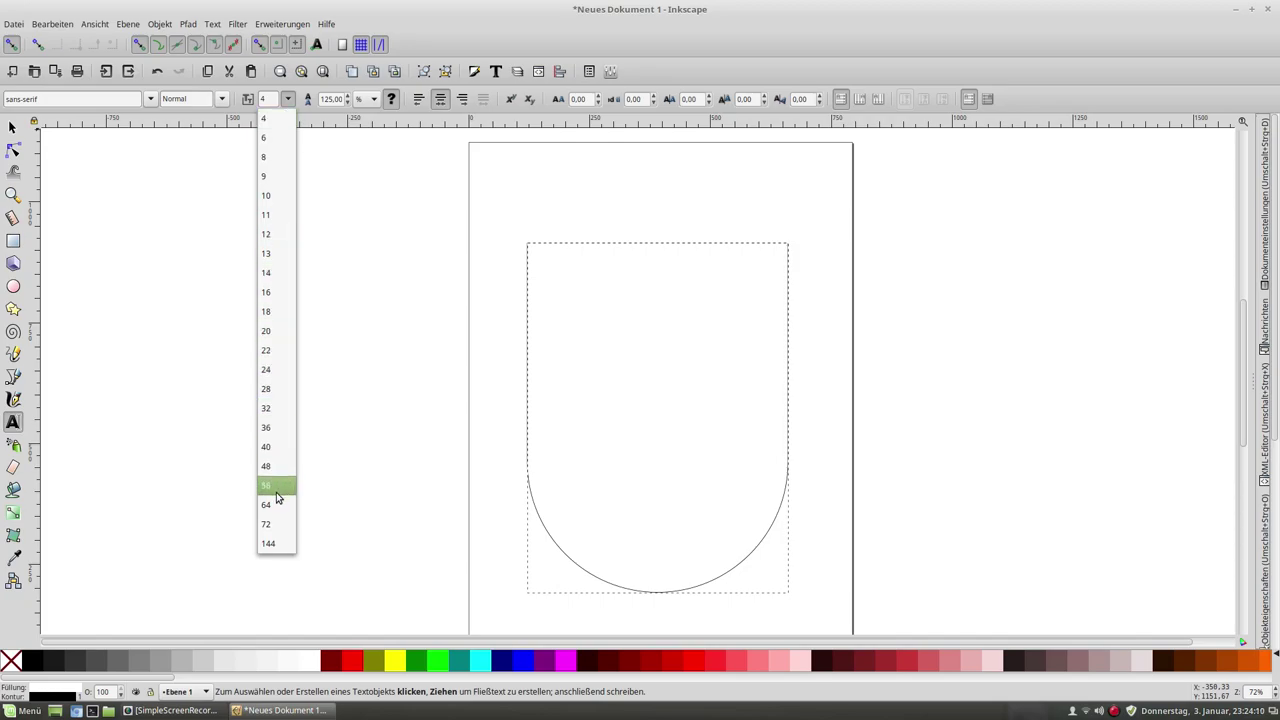
left_click(272, 526)
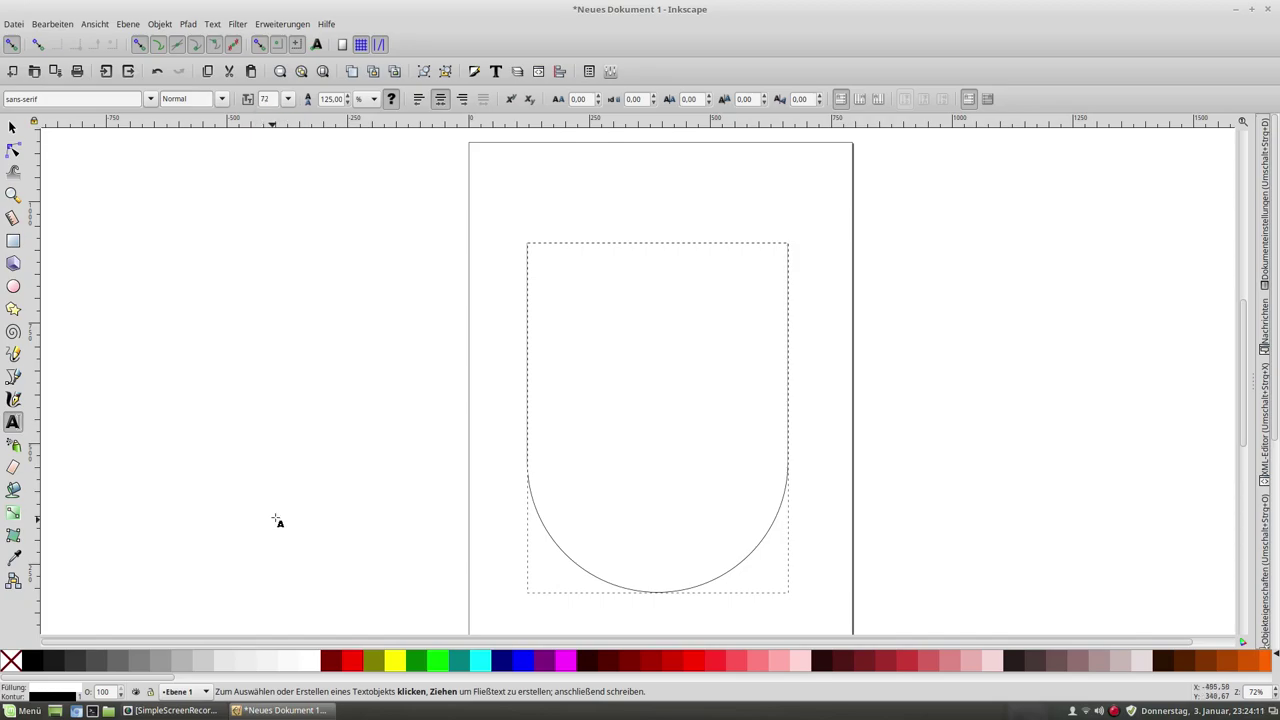
left_click(530, 230)
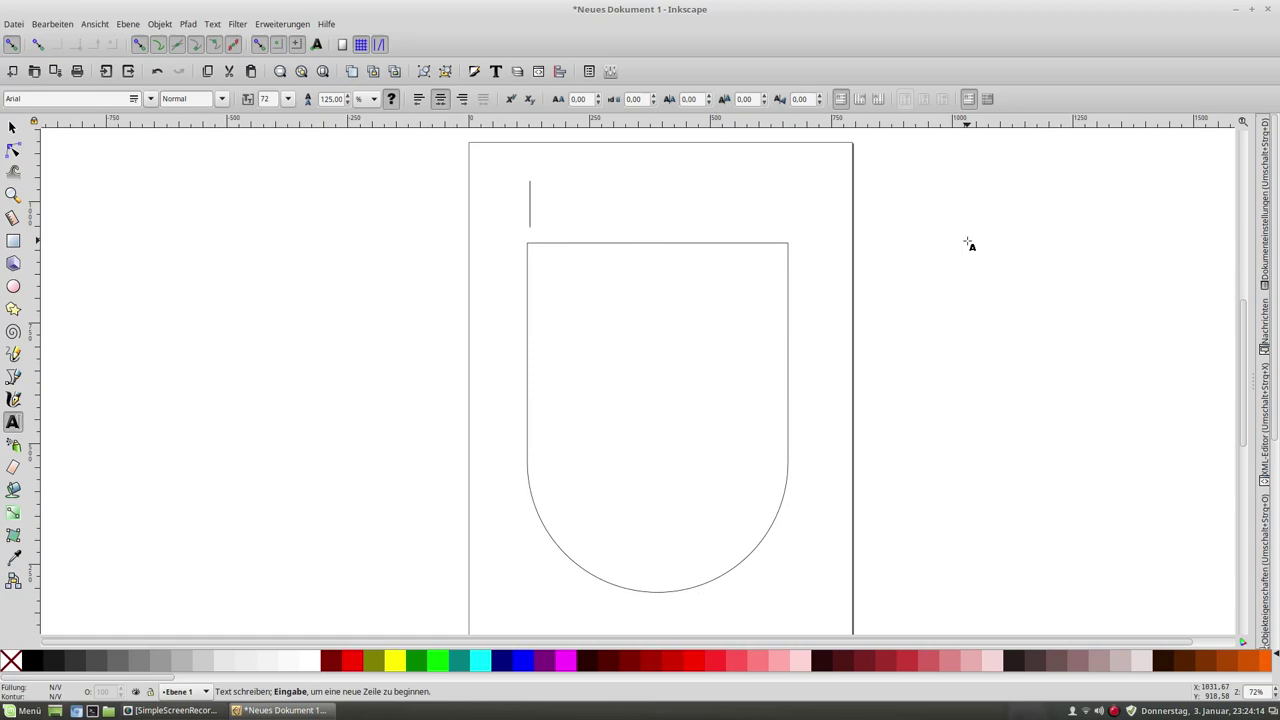
type("W")
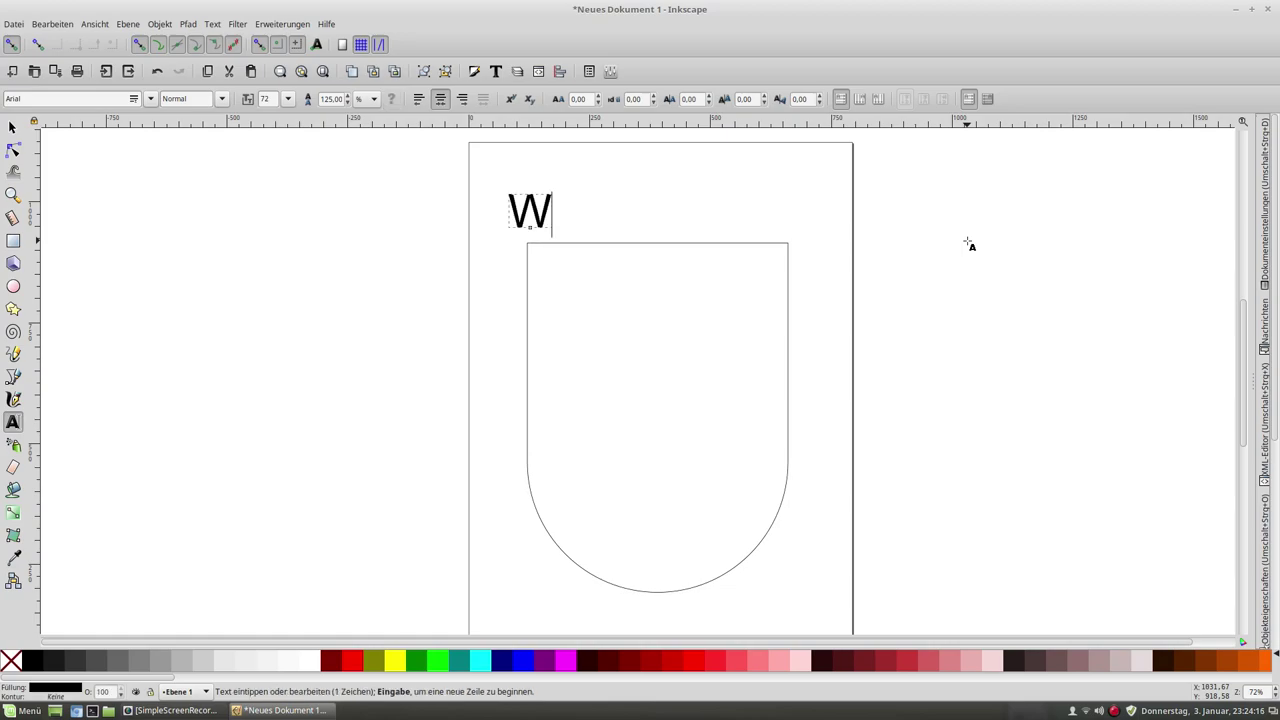
type("appe")
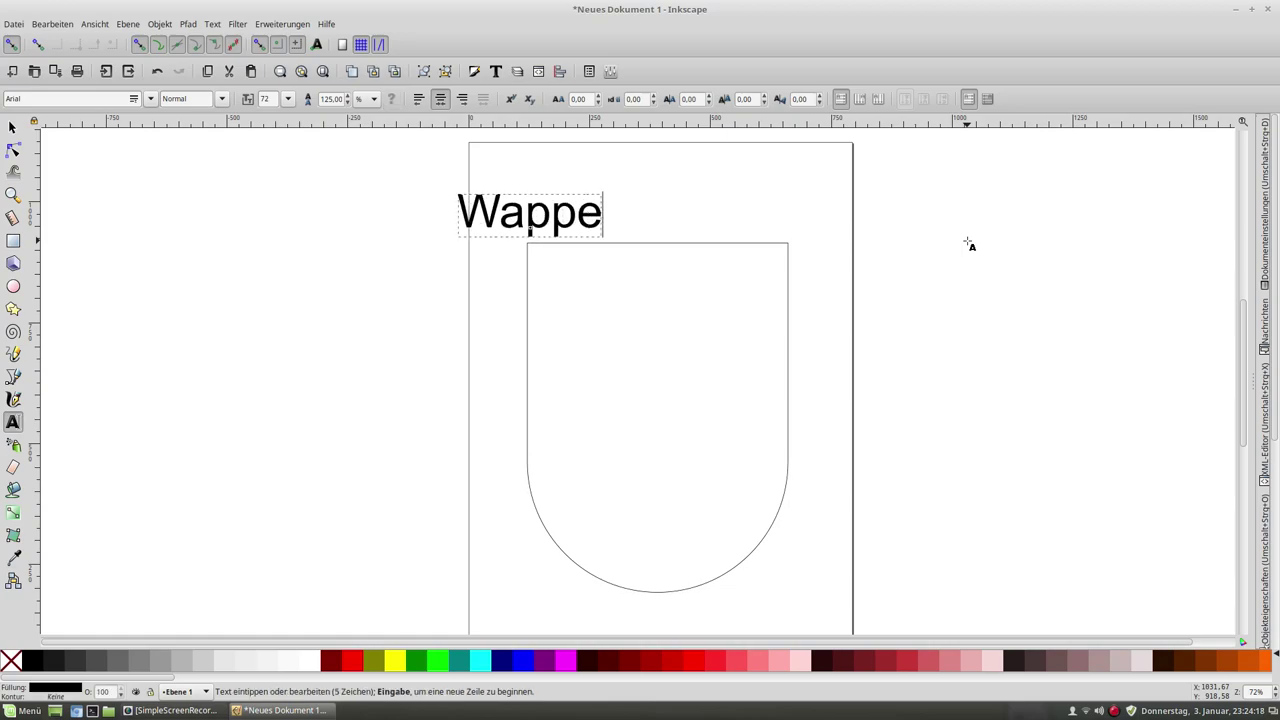
type("n")
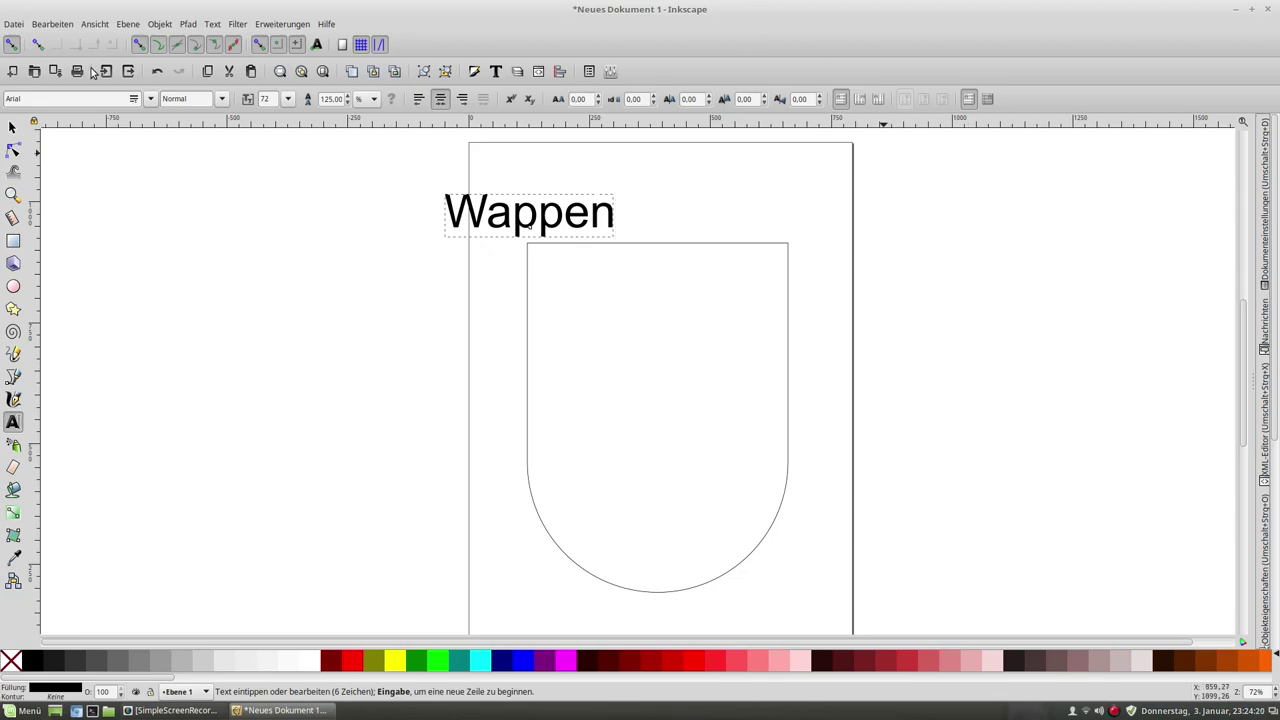
left_click(12, 127)
Shift 'Wappen' right over the shield and select it together with the shield
left_click_drag(527, 220, 632, 218)
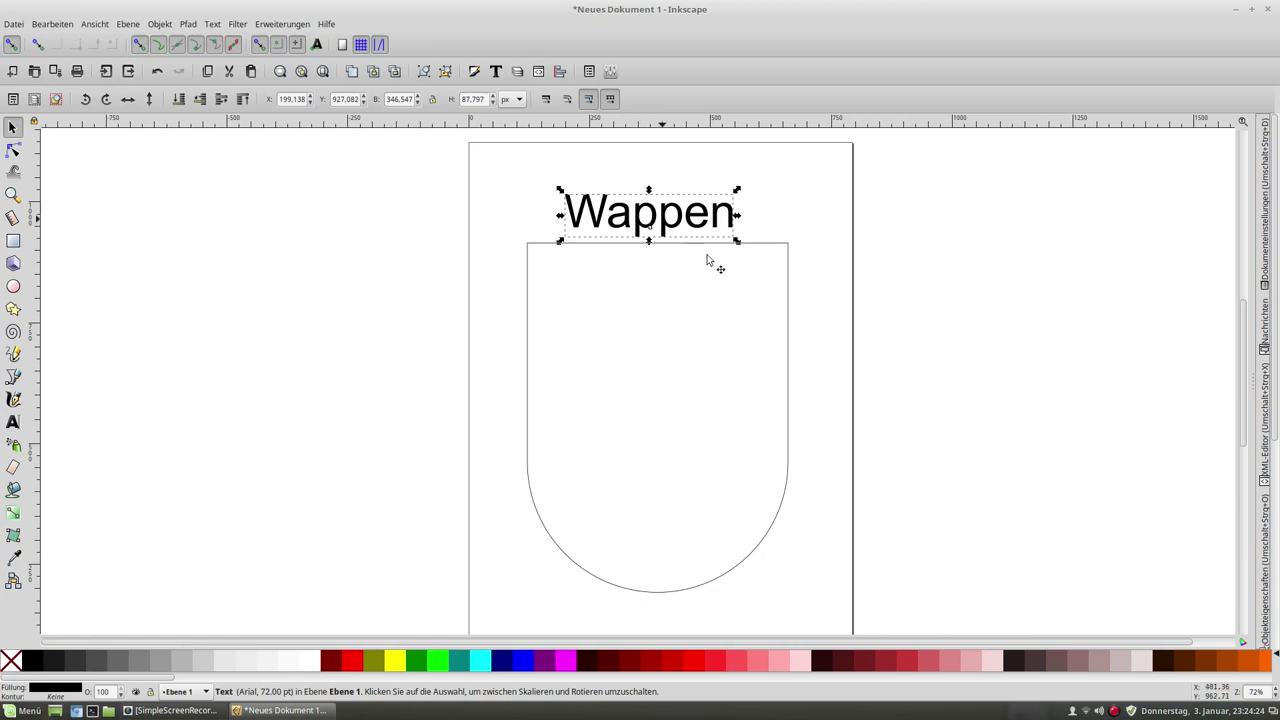
left_click_drag(834, 621, 480, 160)
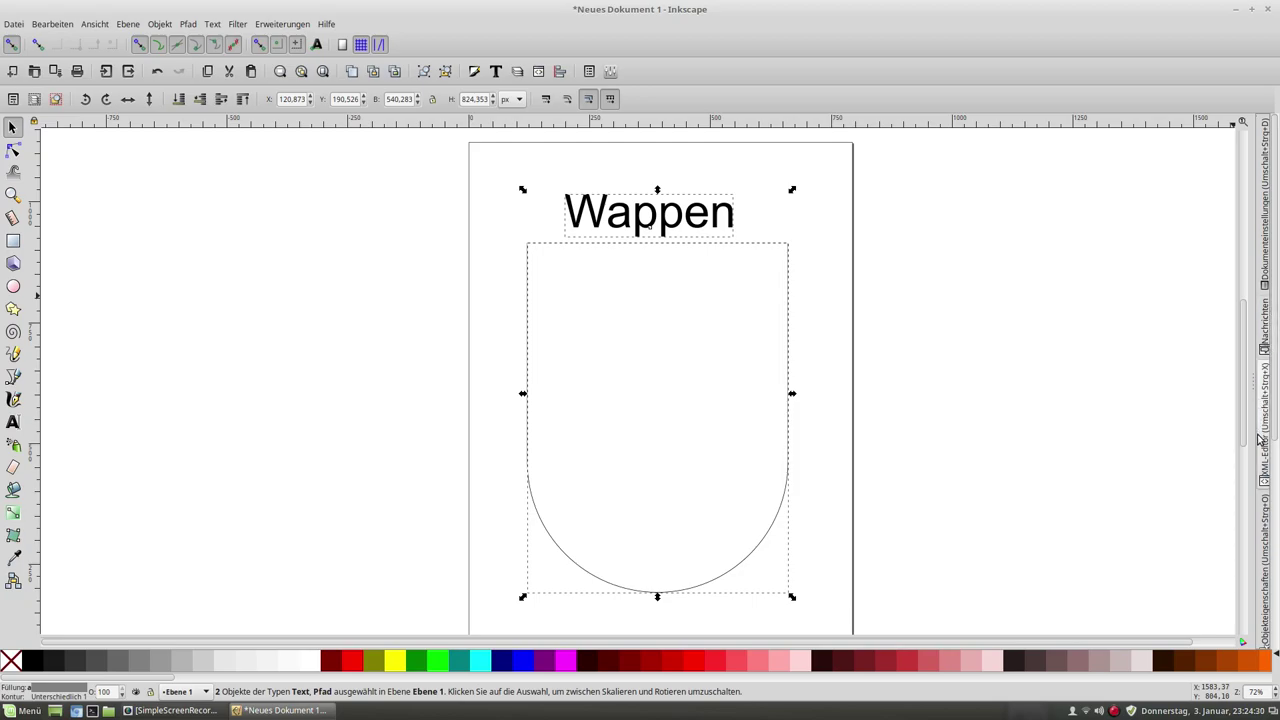
left_click(1264, 560)
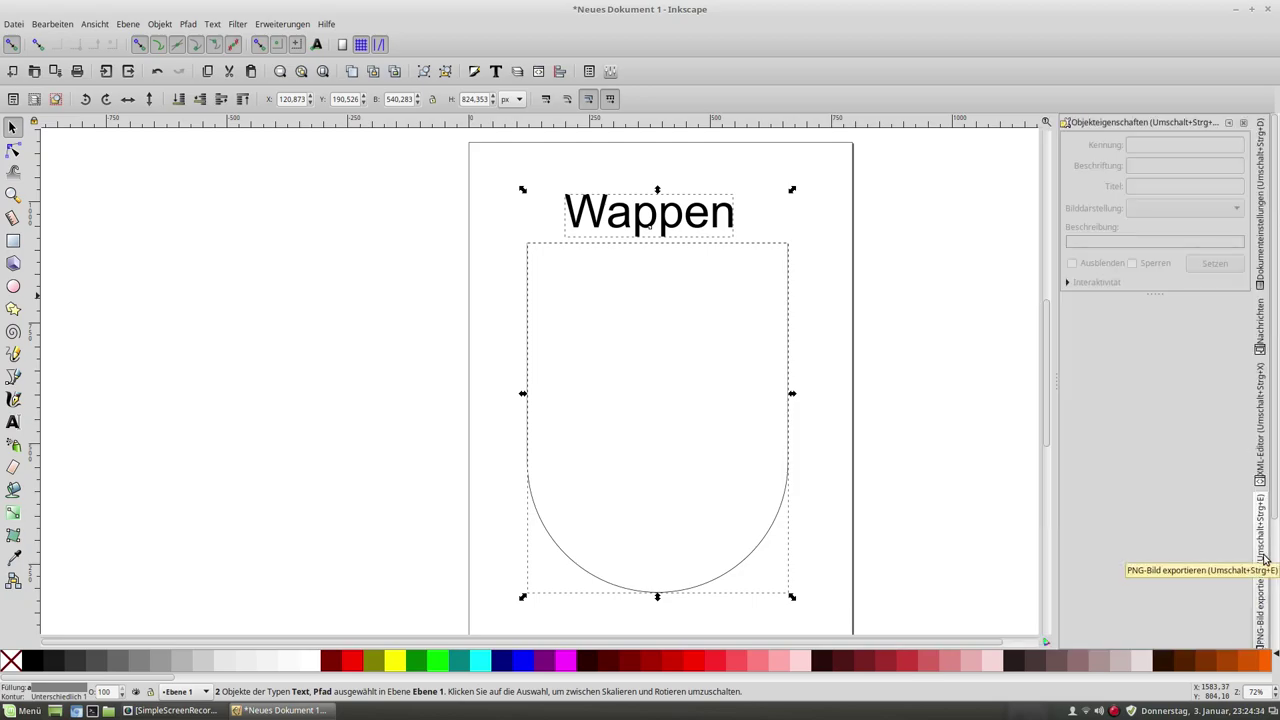
left_click(1270, 263)
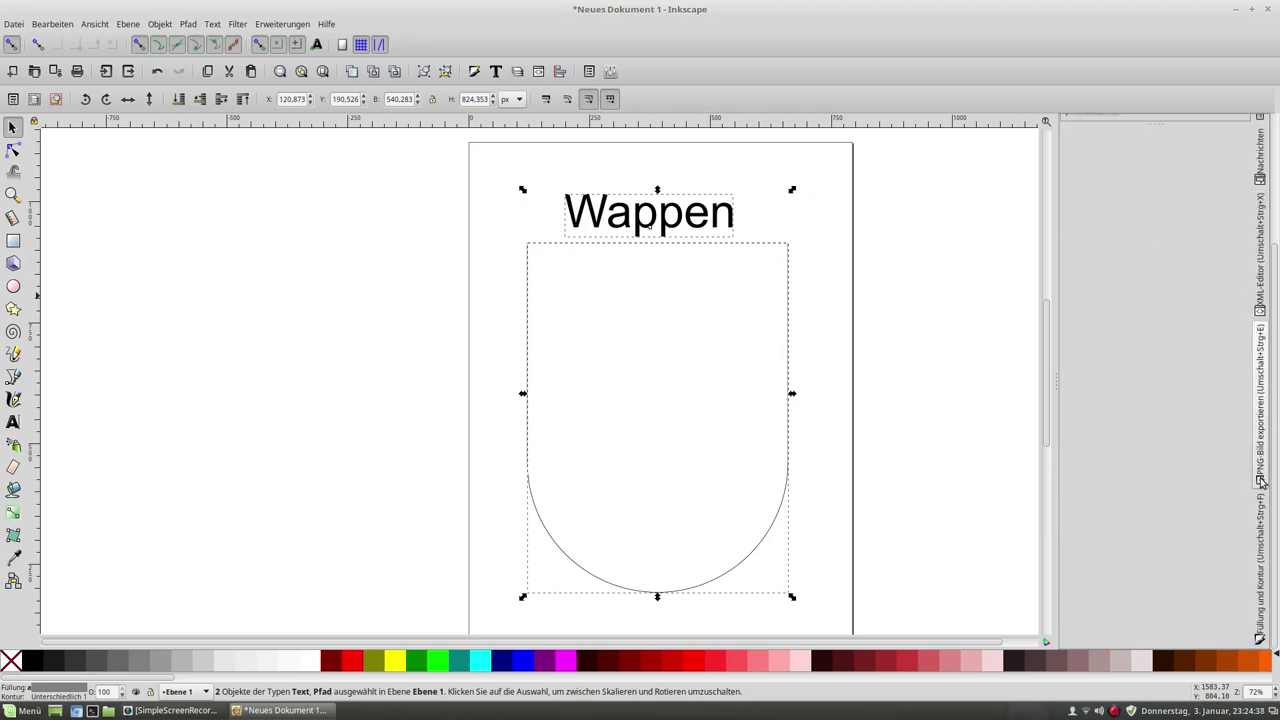
Show the PNG Export panel (844 × 1288 px, 150 dpi) and the Messages panel
left_click(1262, 403)
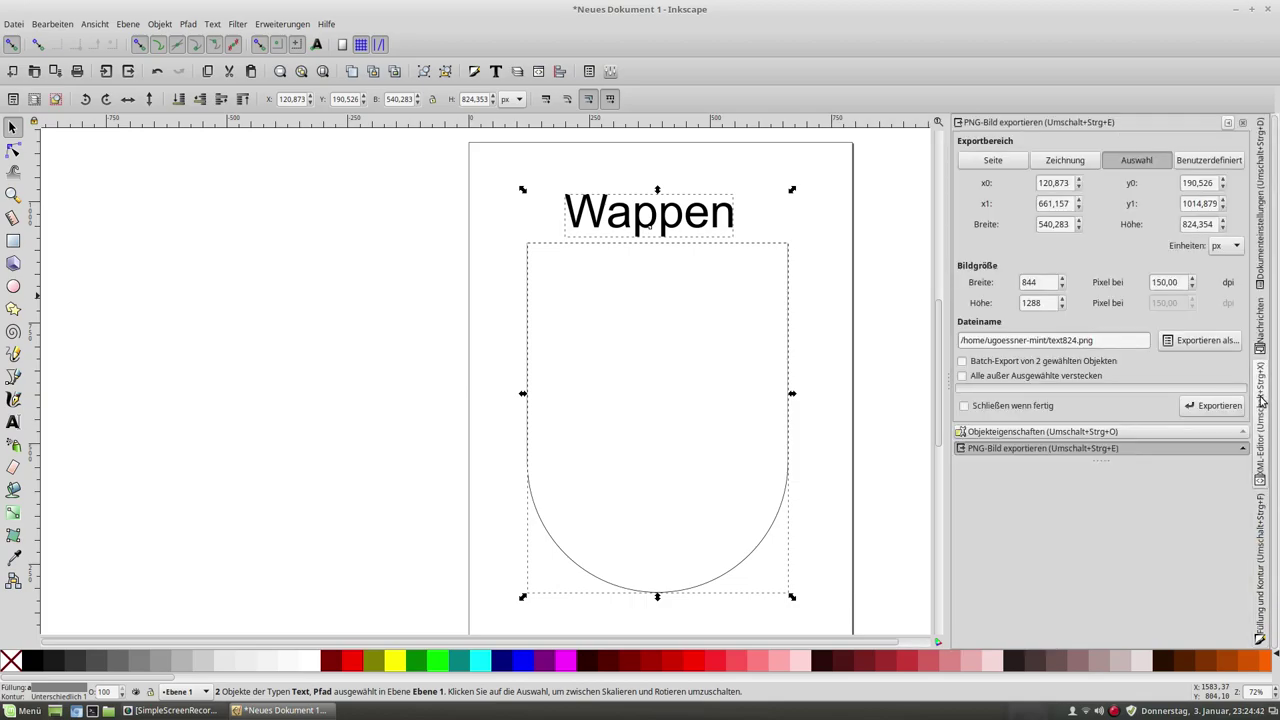
left_click(1262, 325)
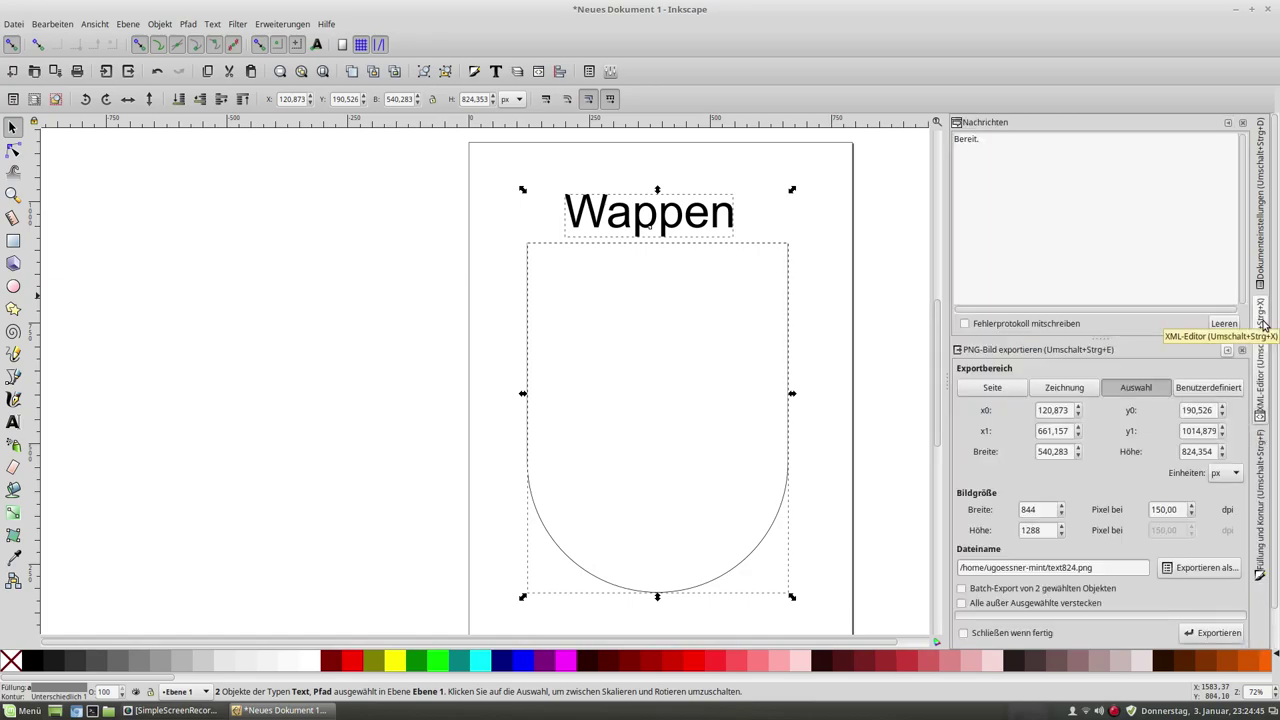
left_click(1263, 262)
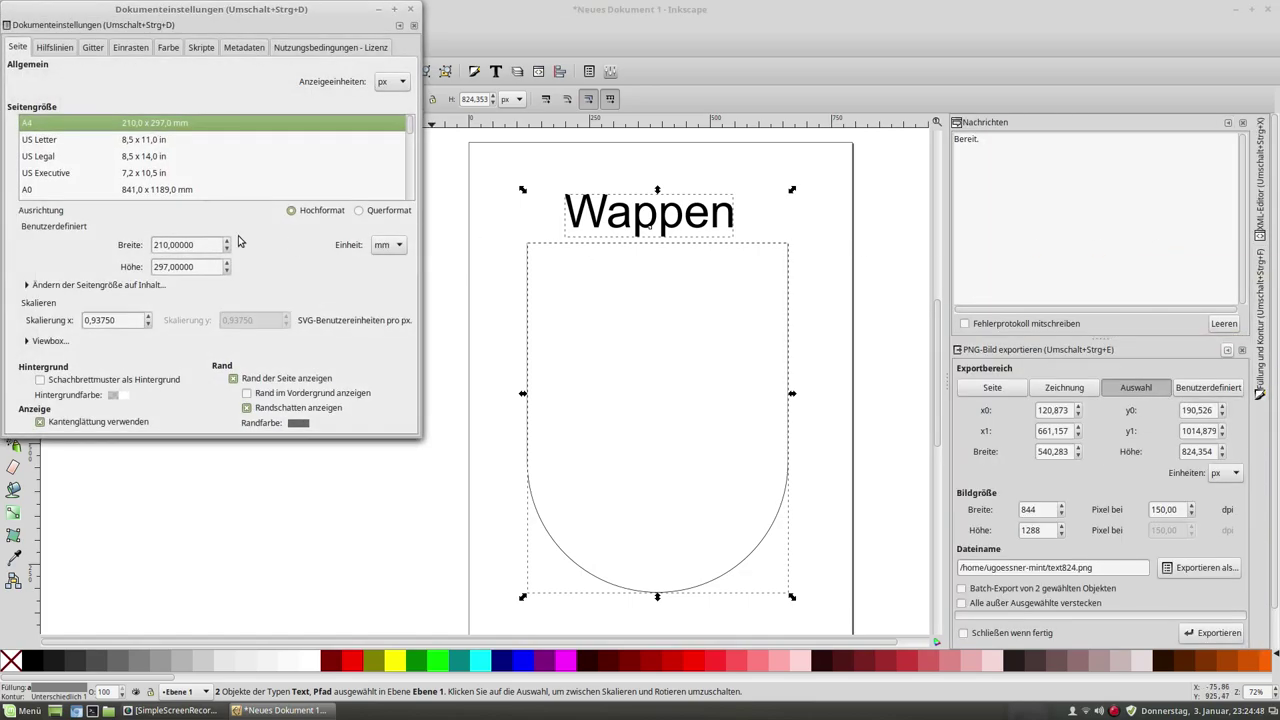
left_click(410, 9)
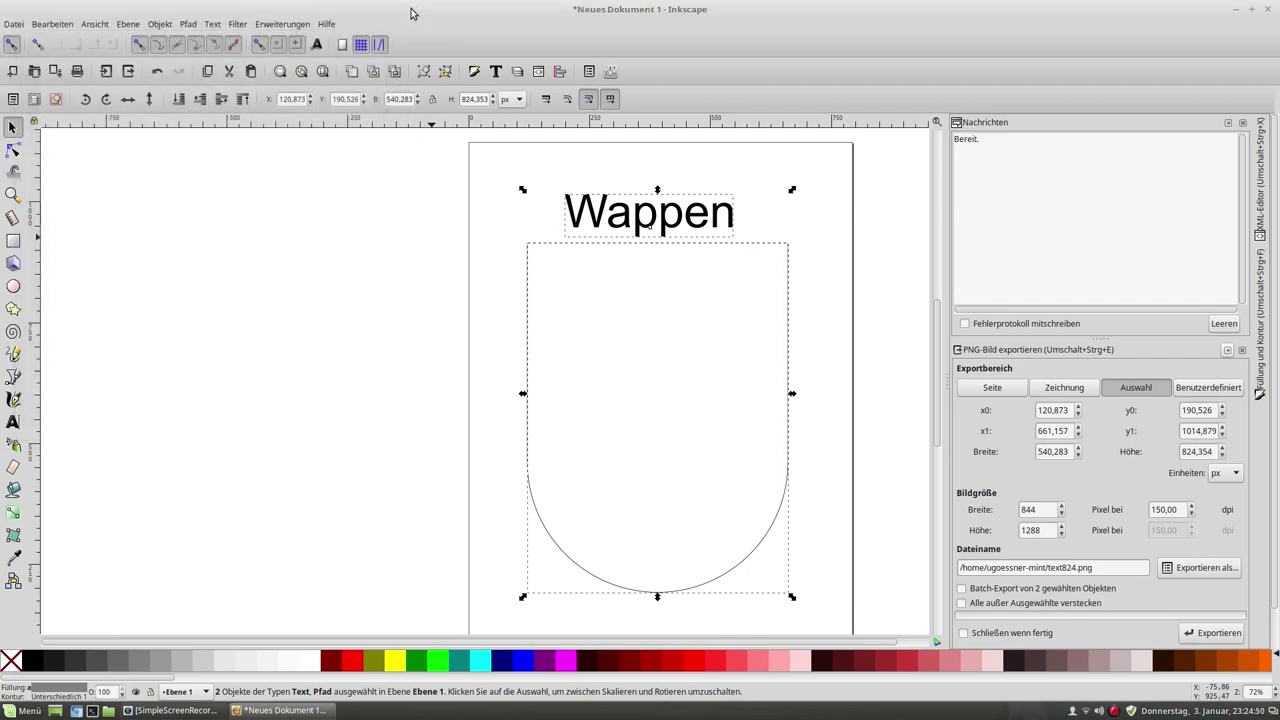
Centre the Wappen heading on the shield's vertical axis with Align and Distribute
left_click(286, 24)
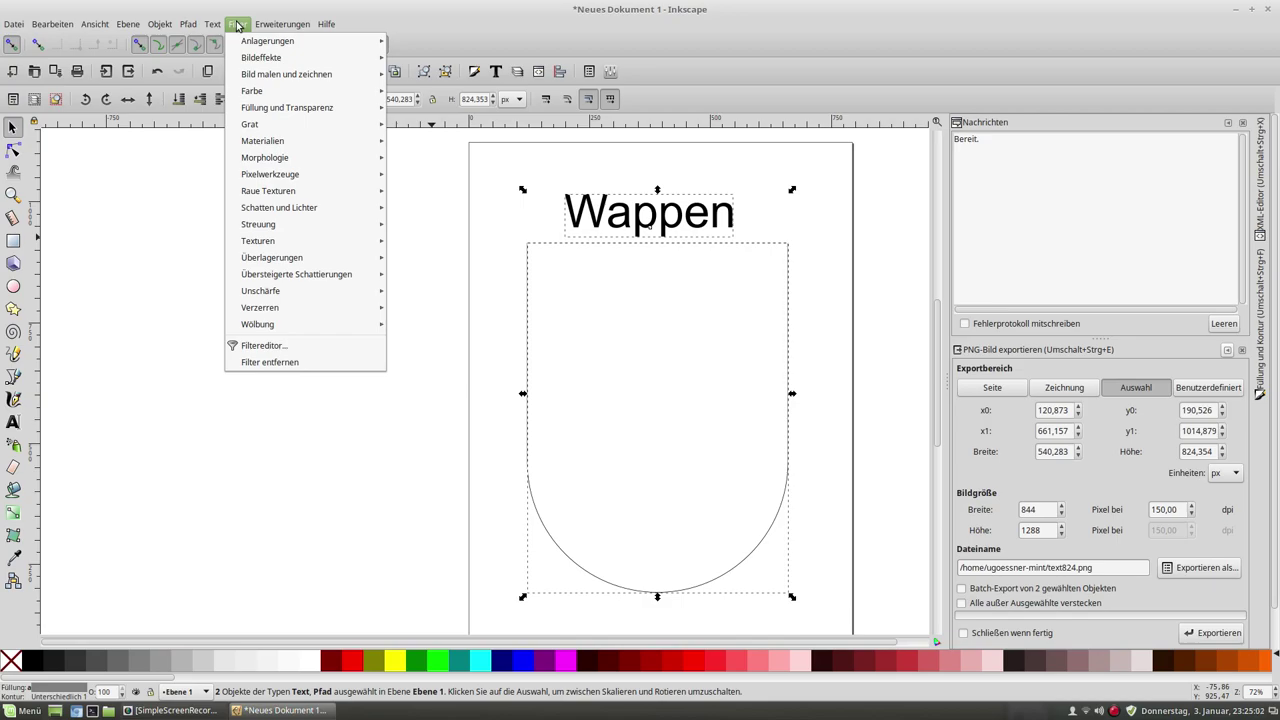
left_click(214, 25)
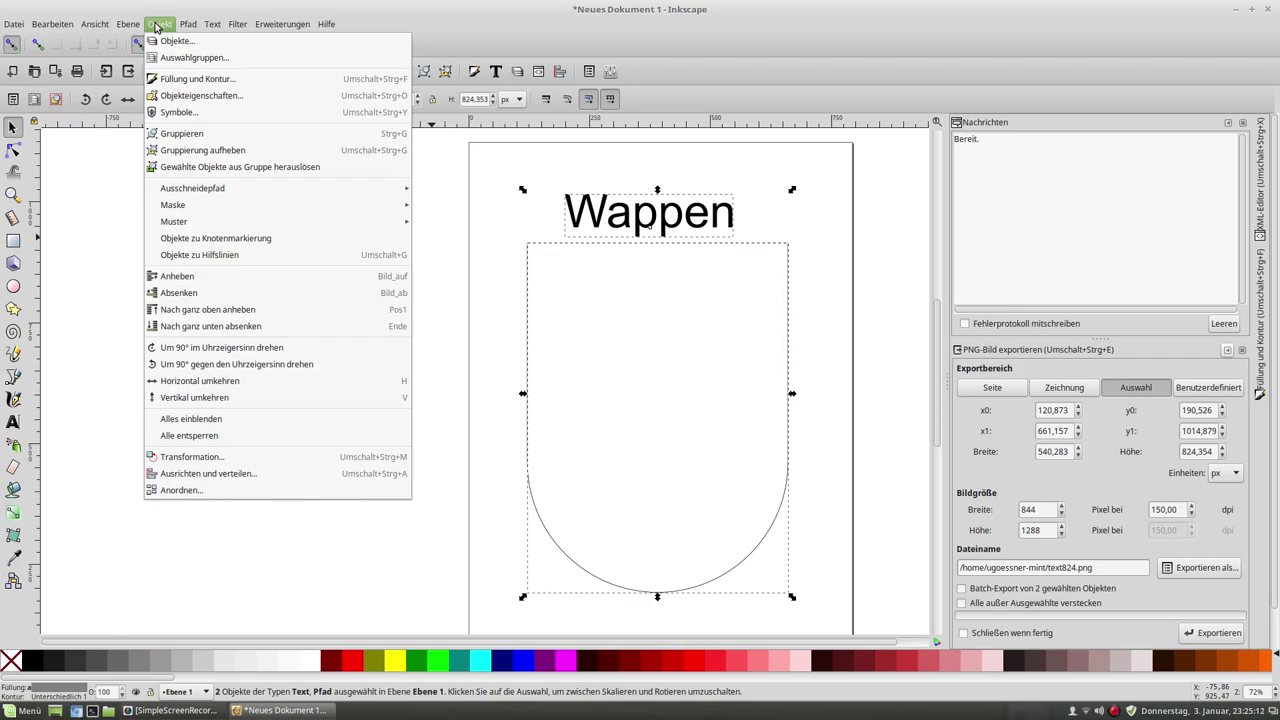
left_click(230, 473)
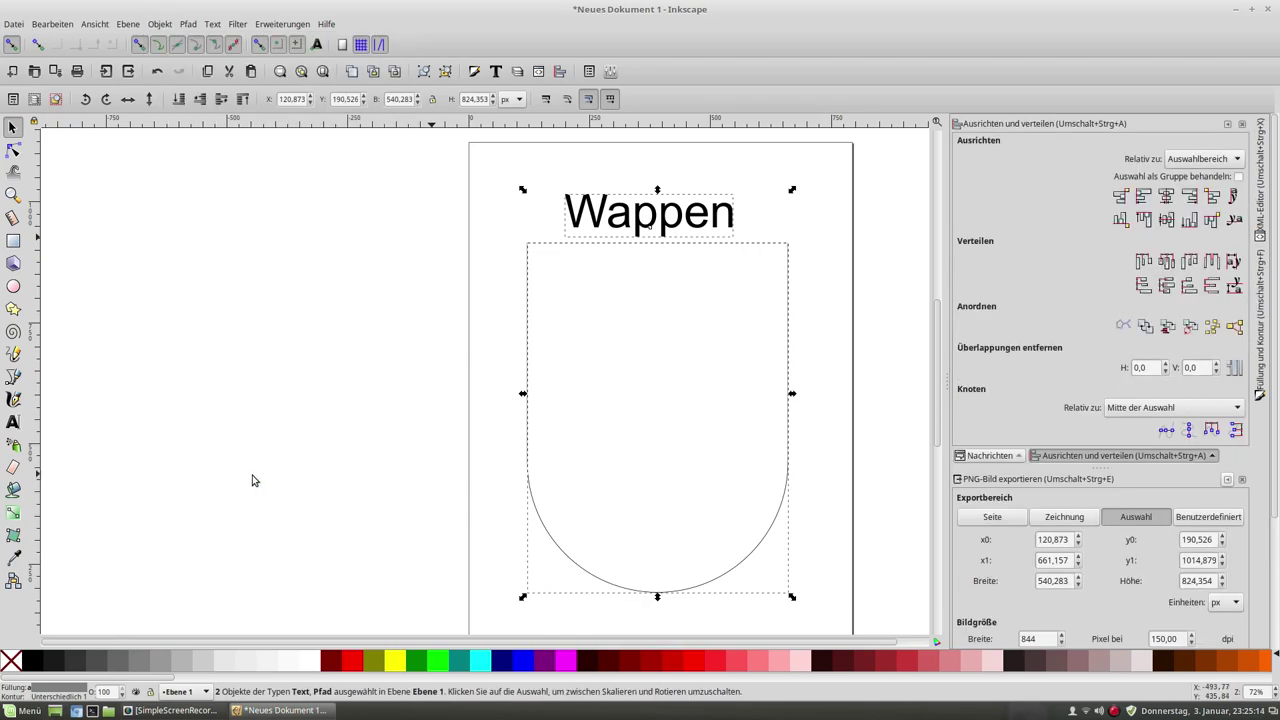
left_click(1167, 197)
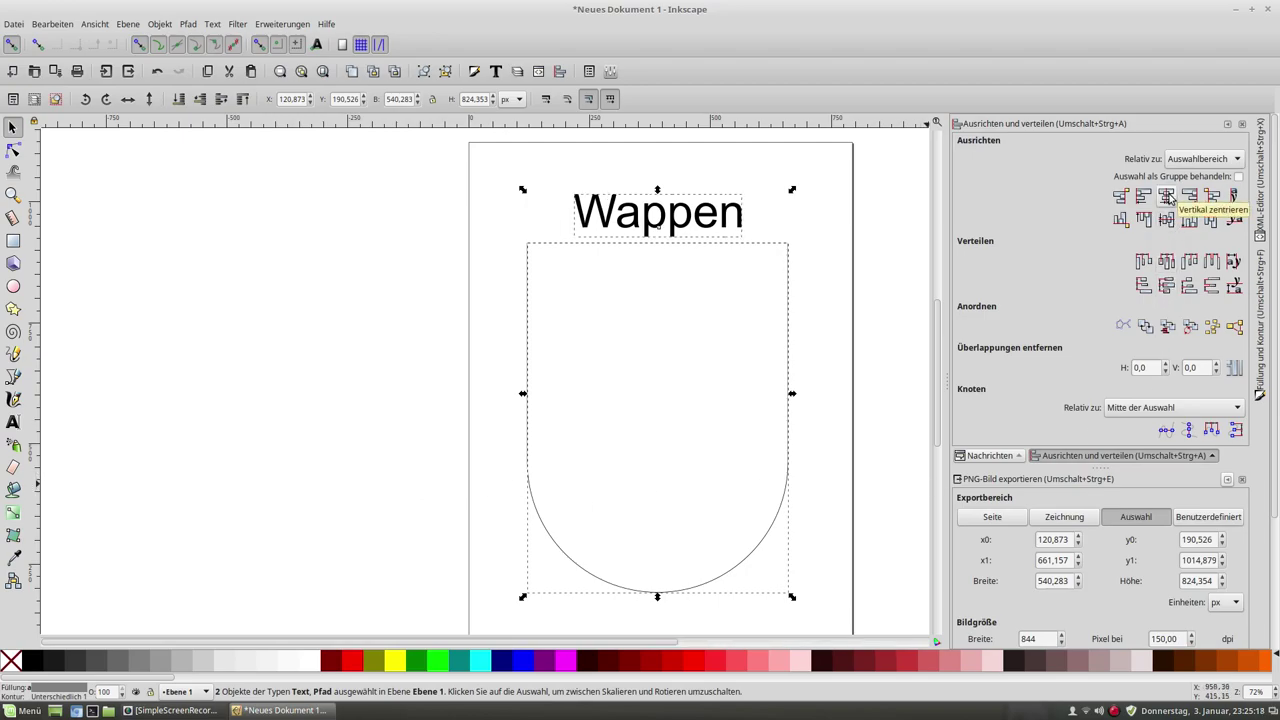
Collapse the Align and PNG Export panels and deselect everything
left_click(1228, 124)
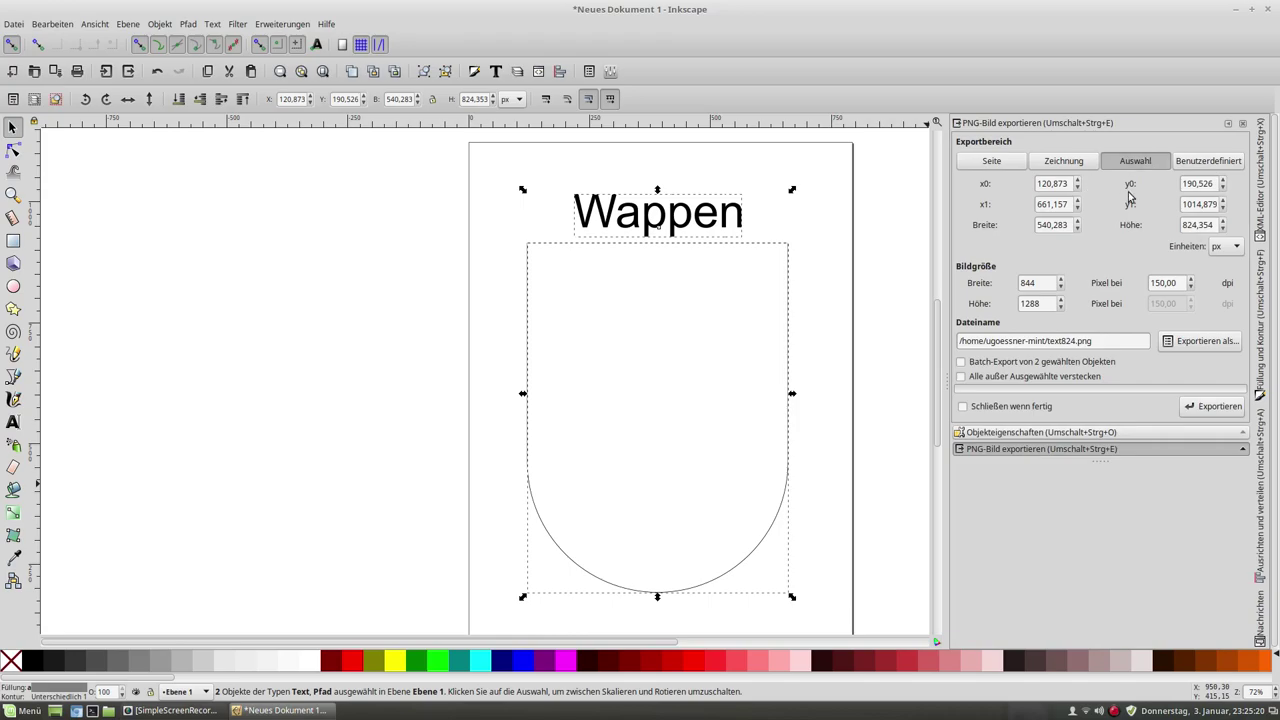
left_click(1228, 124)
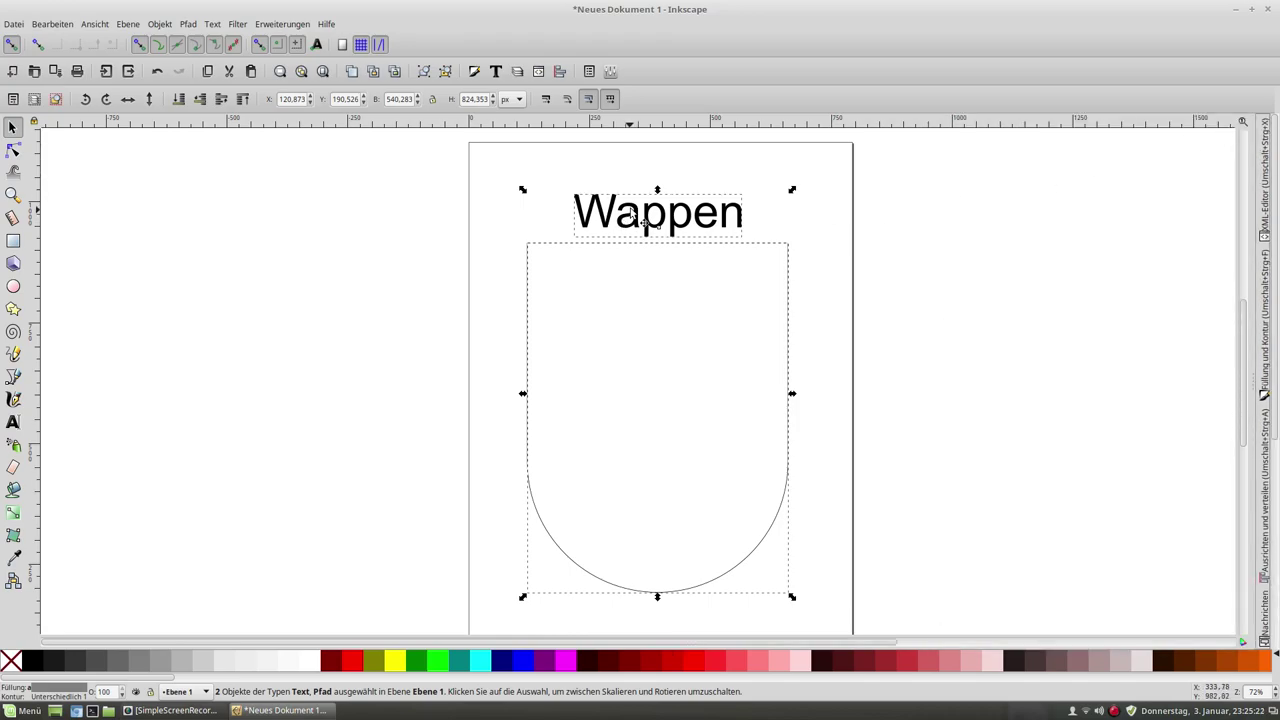
left_click(360, 266)
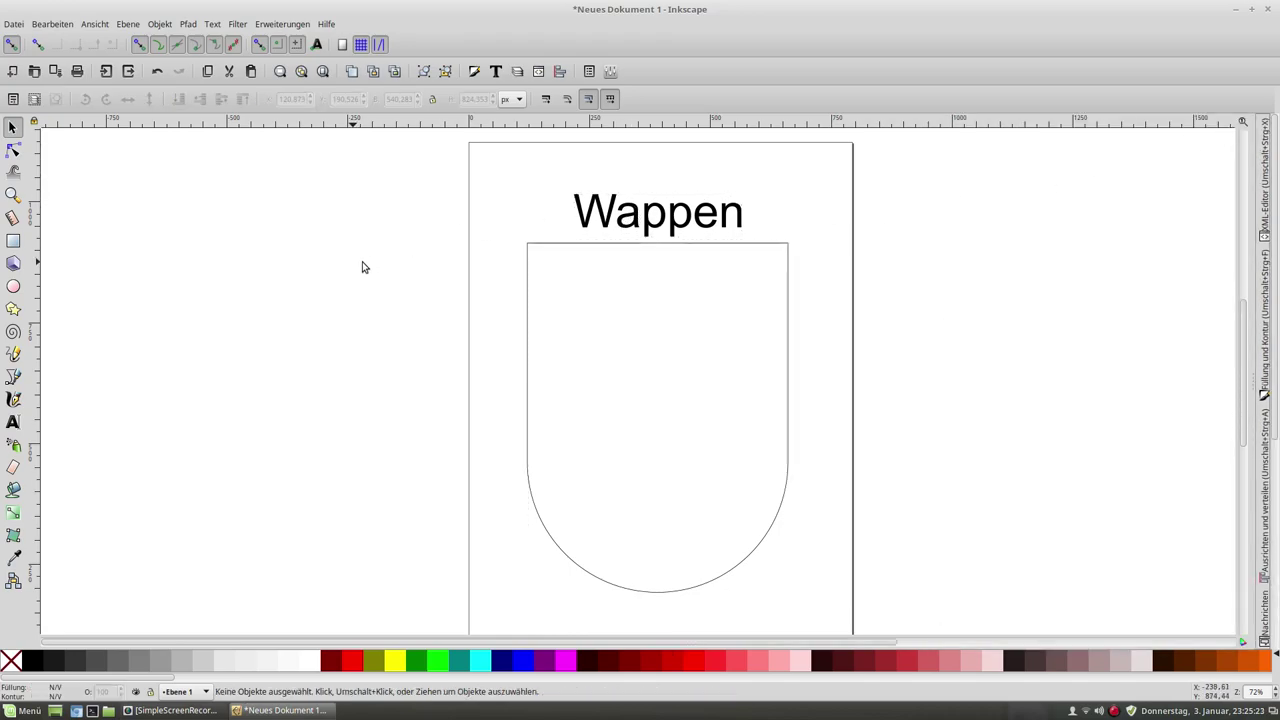
Select the Wappen text and try font sizes 144 and 100
double_click(668, 218)
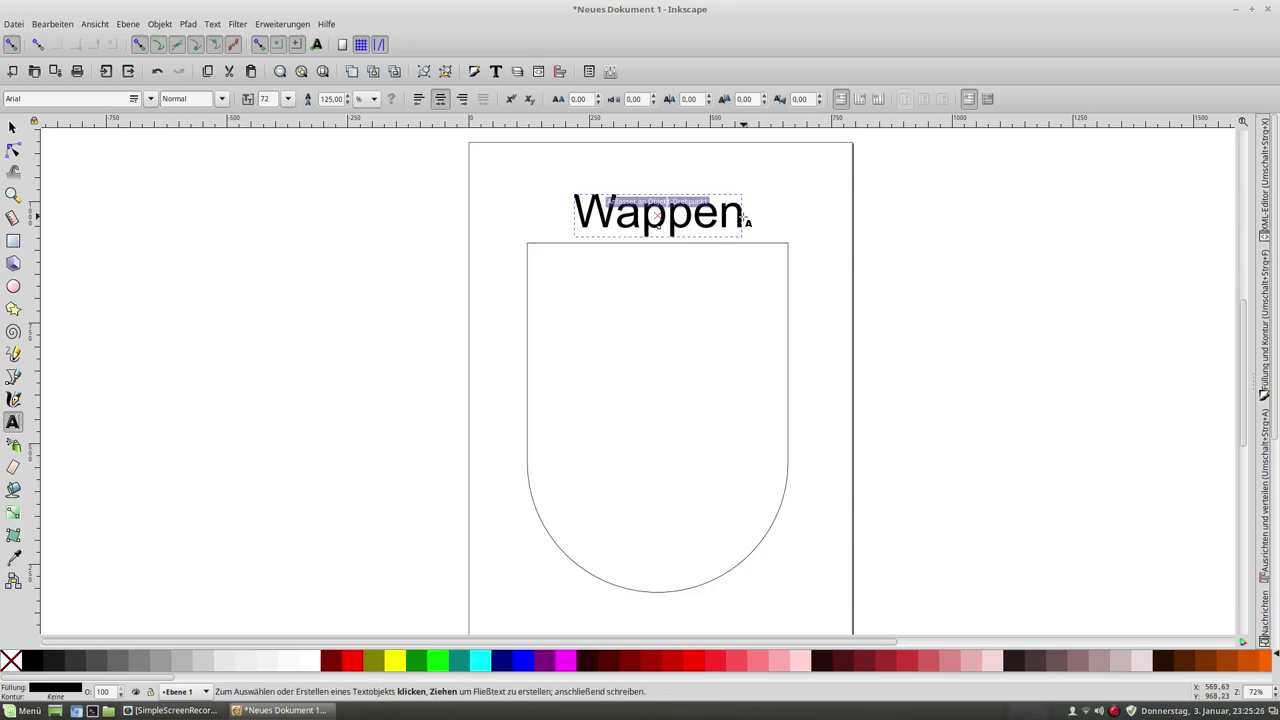
left_click_drag(742, 218, 476, 205)
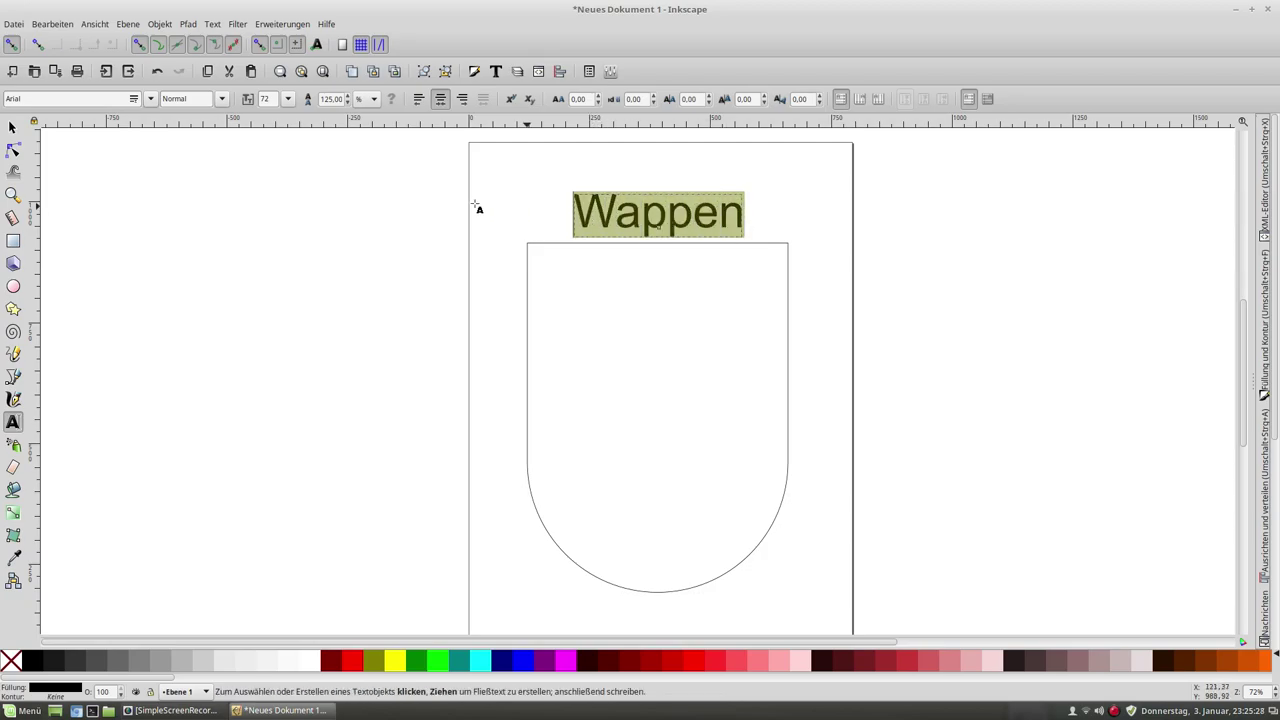
left_click(290, 99)
left_click(274, 537)
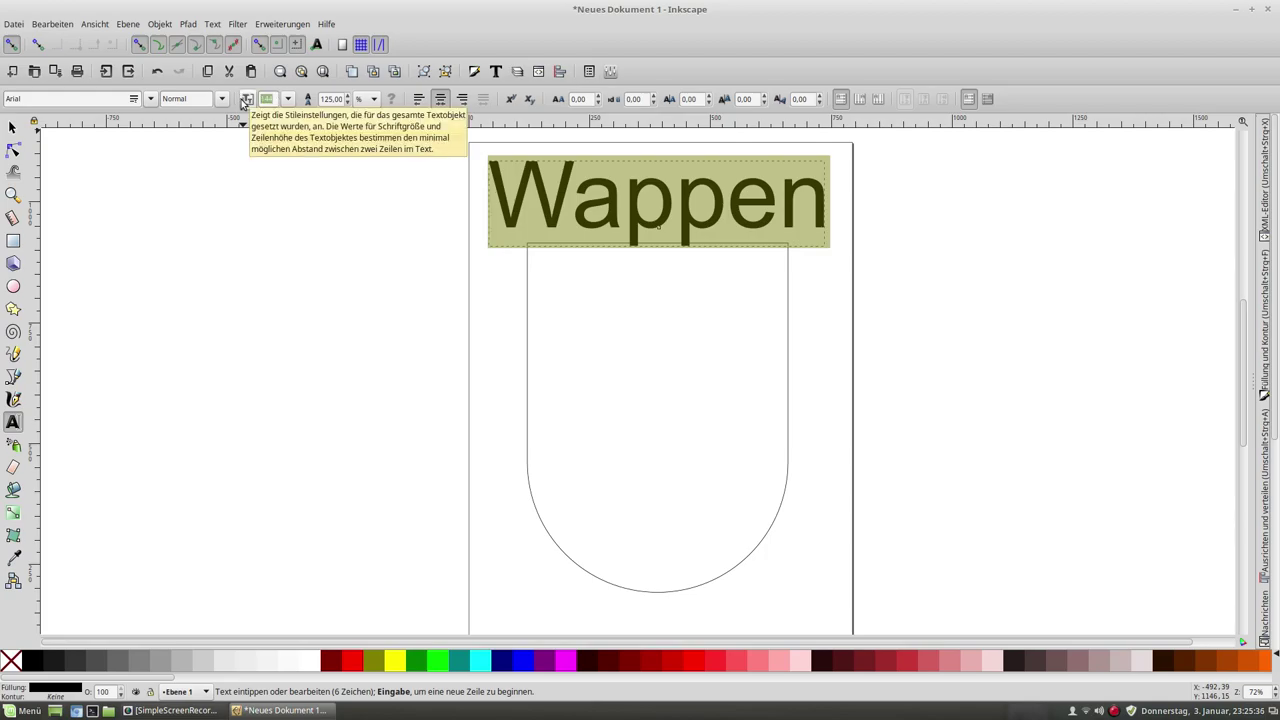
type("100")
key("Return")
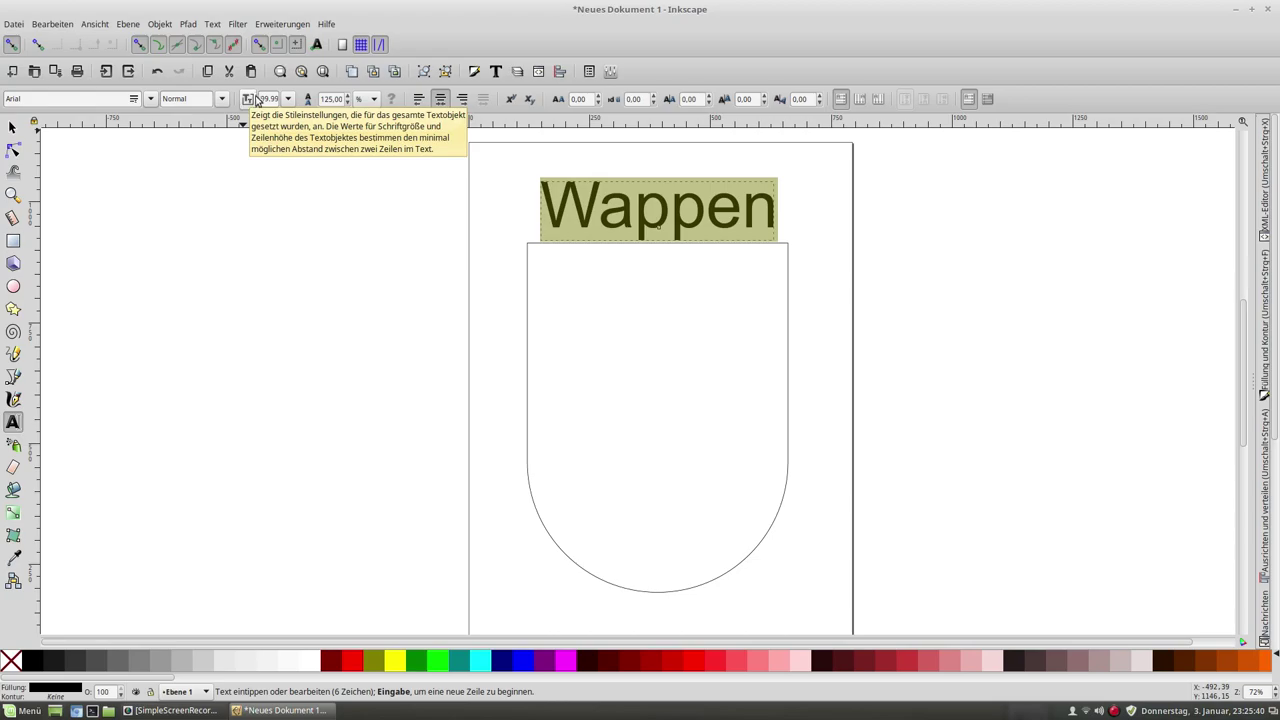
Change Wappen's font size to 120, then settle on 110
left_click_drag(277, 97, 252, 100)
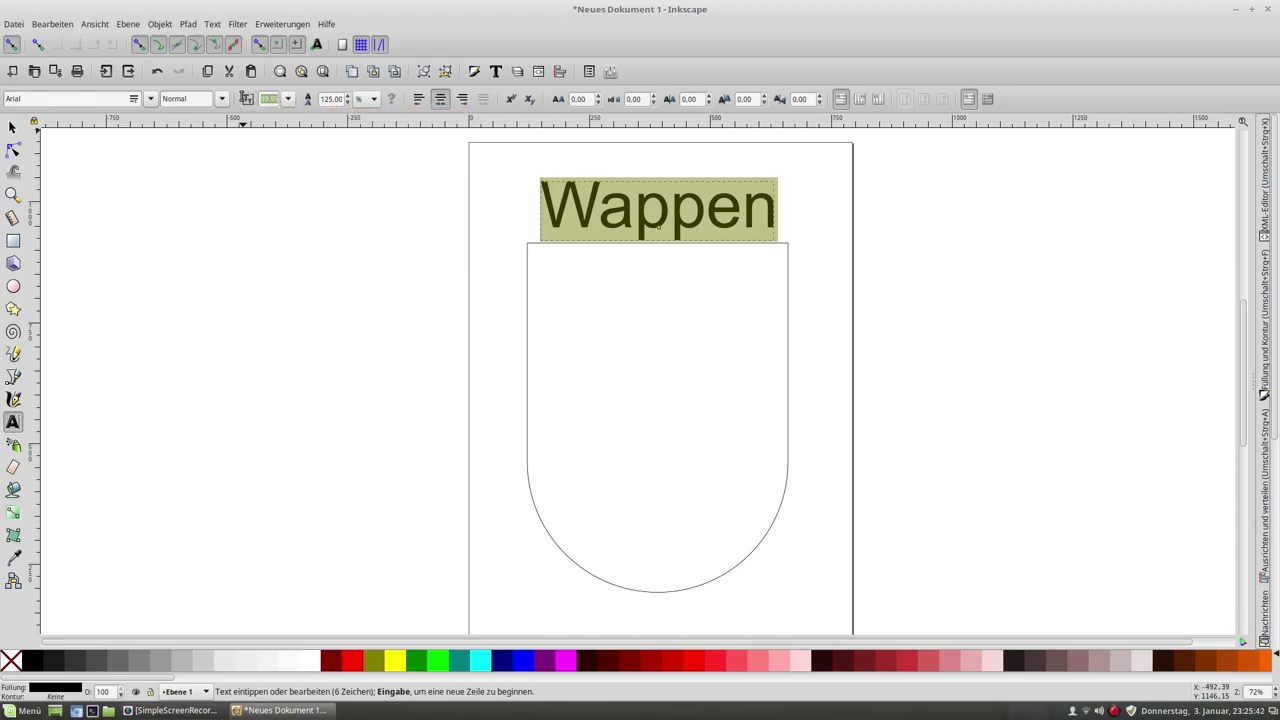
key("BackSpace")
type("120")
key("Return")
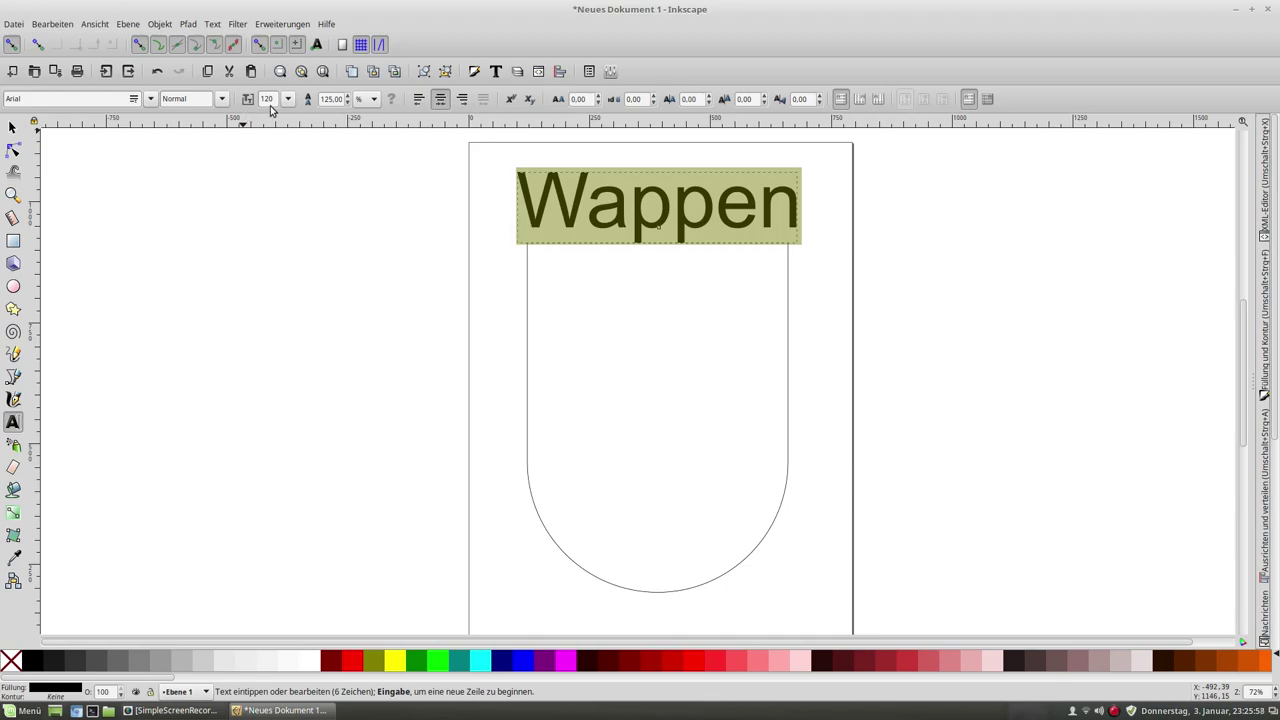
double_click(267, 98)
type("1")
key("Return")
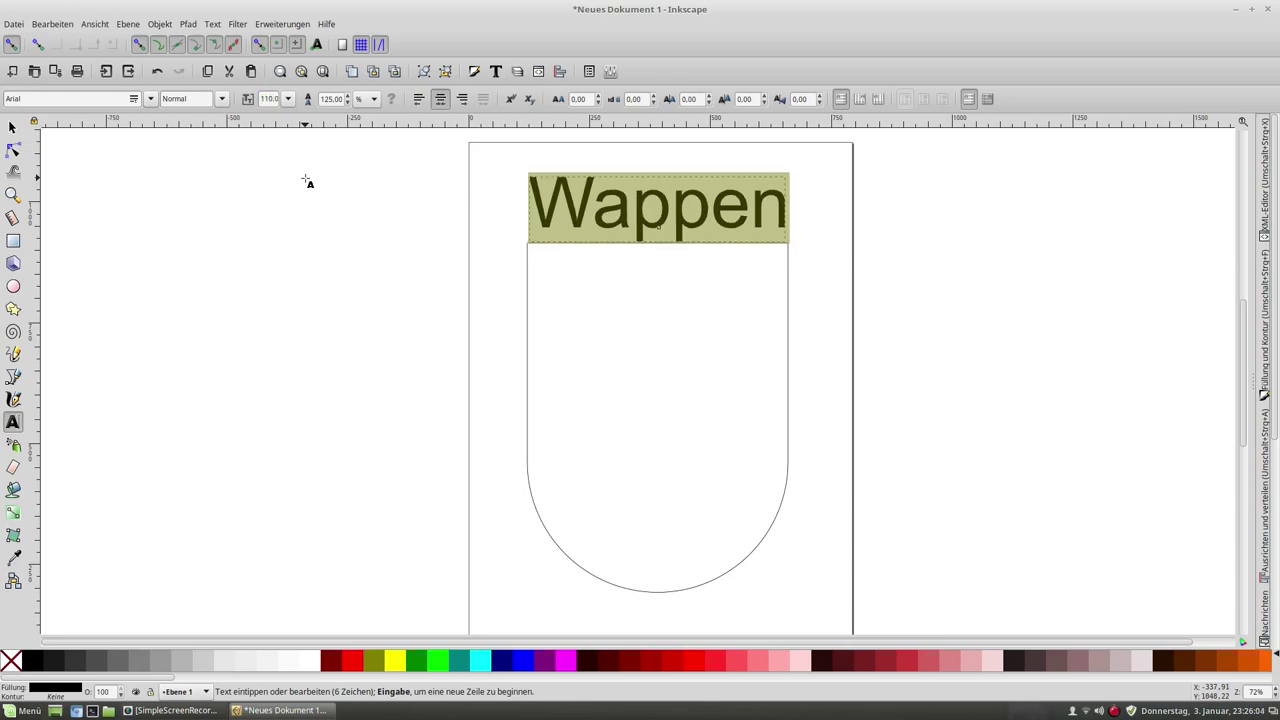
Nudge the Wappen heading onto the shield's top edge at Y 926.668 px
left_click(12, 127)
left_click(266, 254)
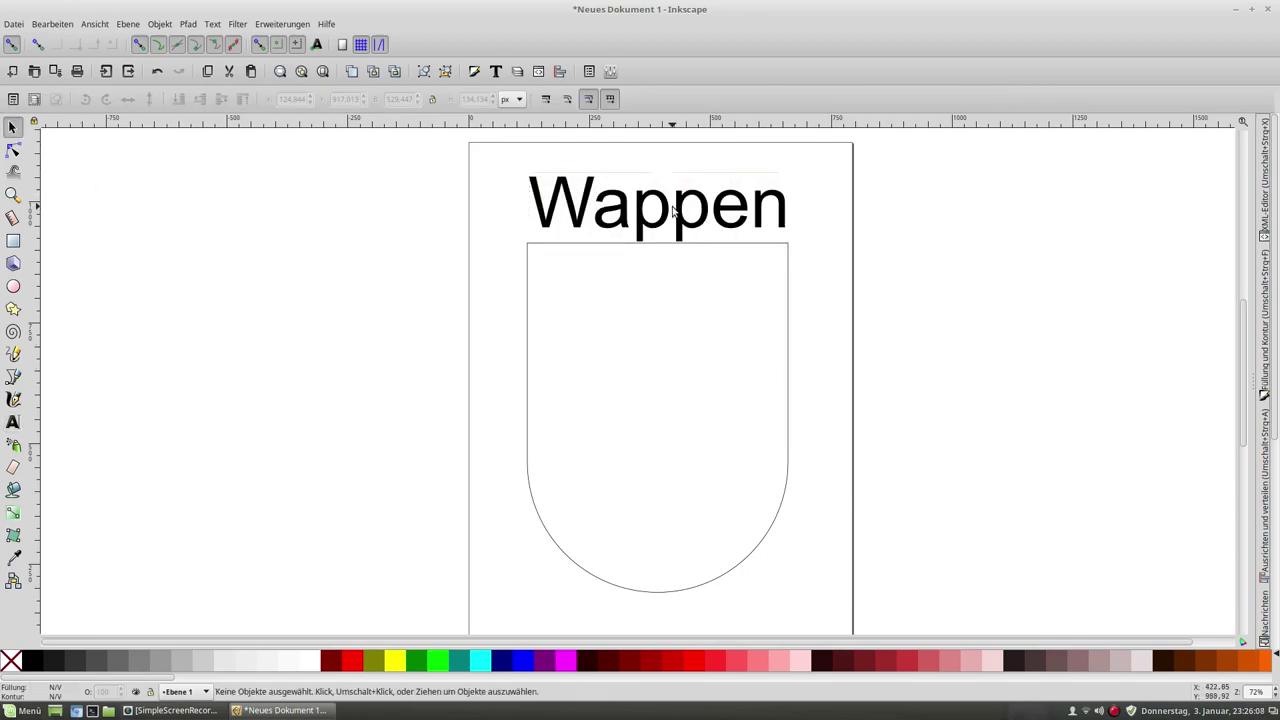
left_click_drag(674, 210, 669, 209)
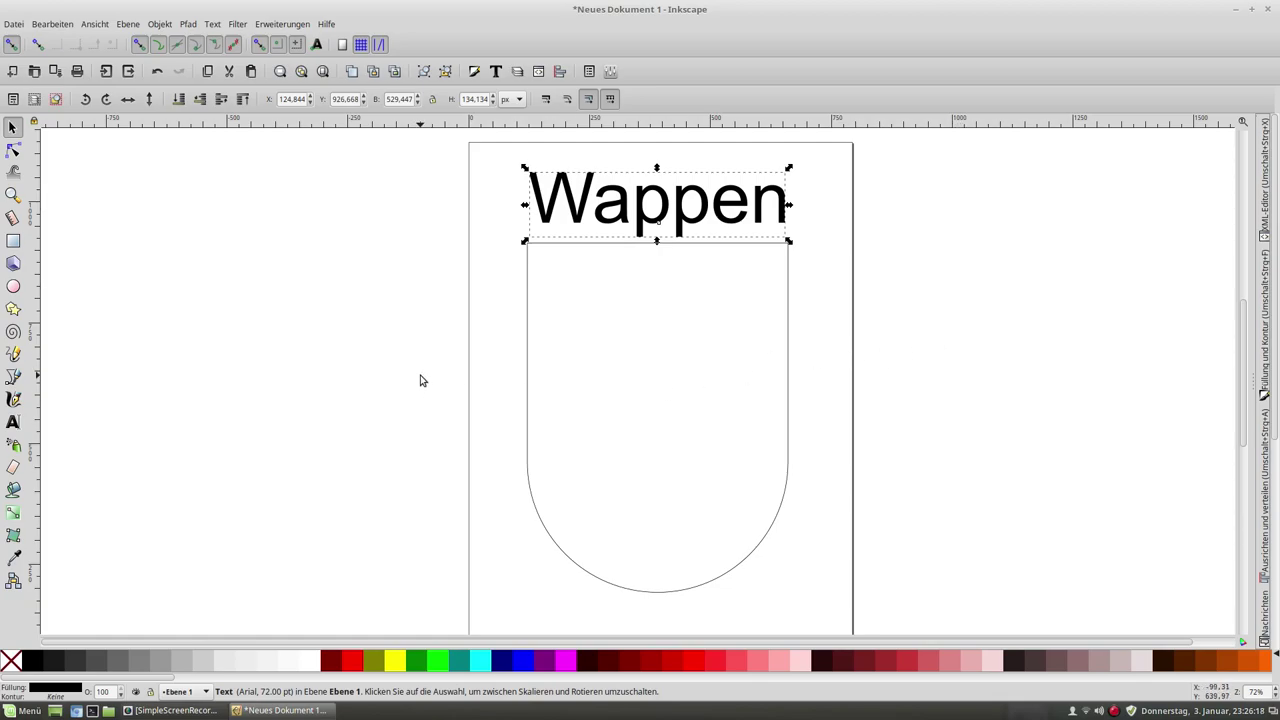
left_click(488, 358)
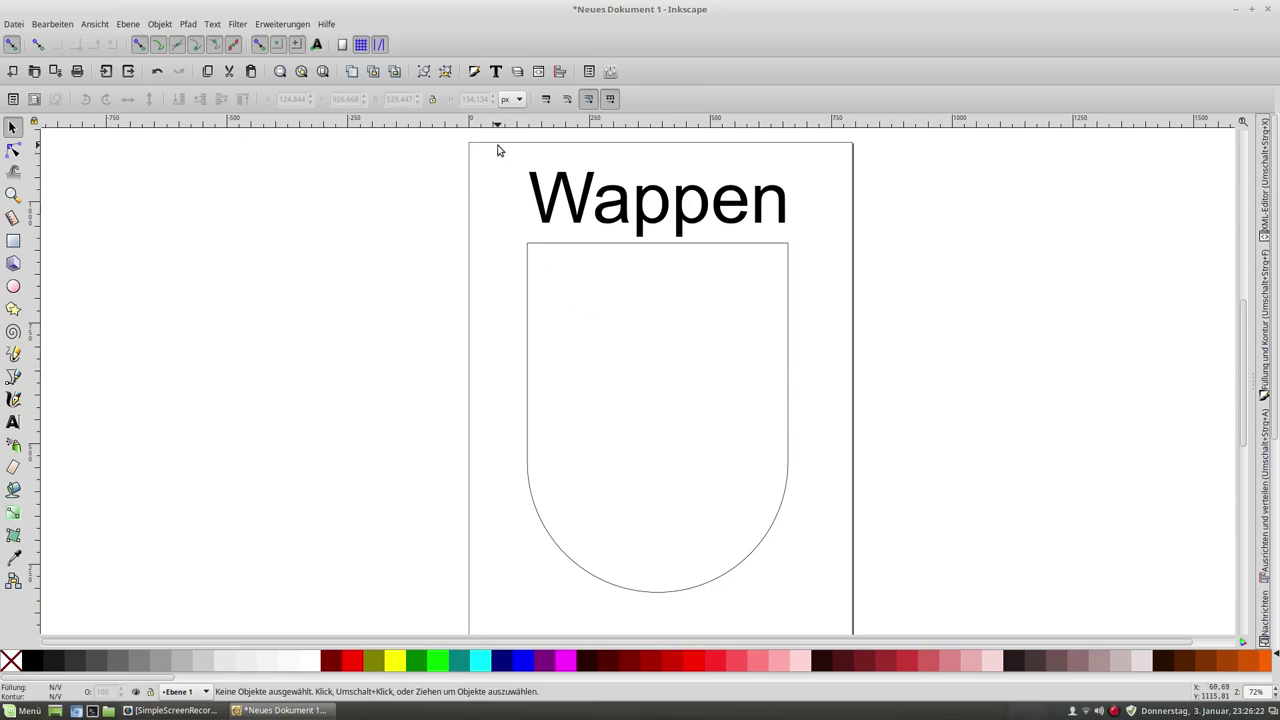
Group the Wappen title with the shield and drag the group toward the page's top-left corner
left_click_drag(498, 147, 838, 625)
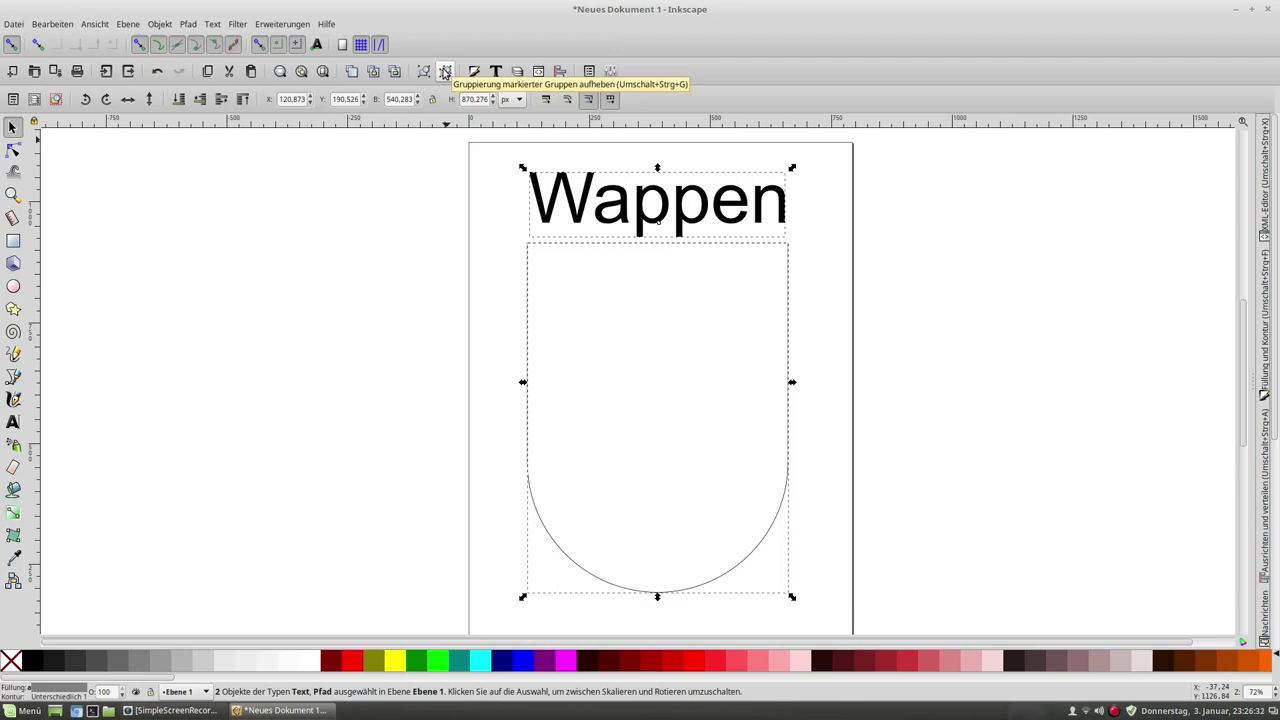
left_click(424, 71)
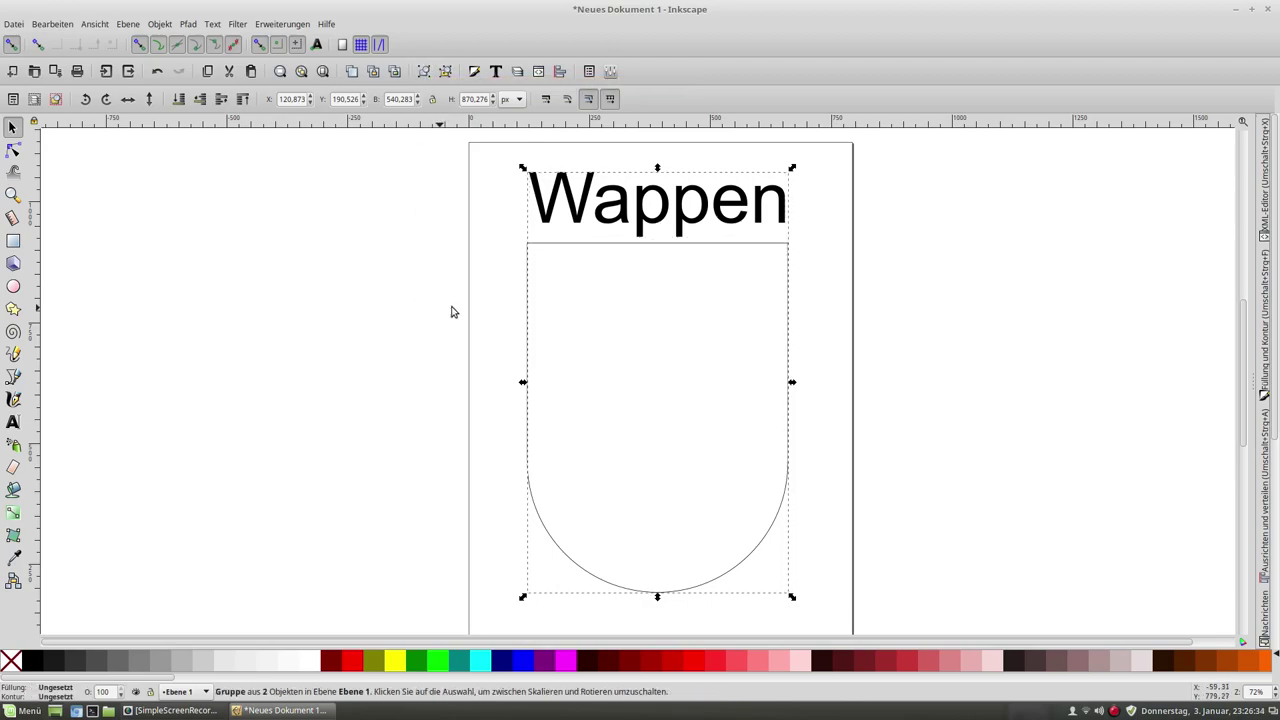
left_click(480, 288)
left_click(600, 312)
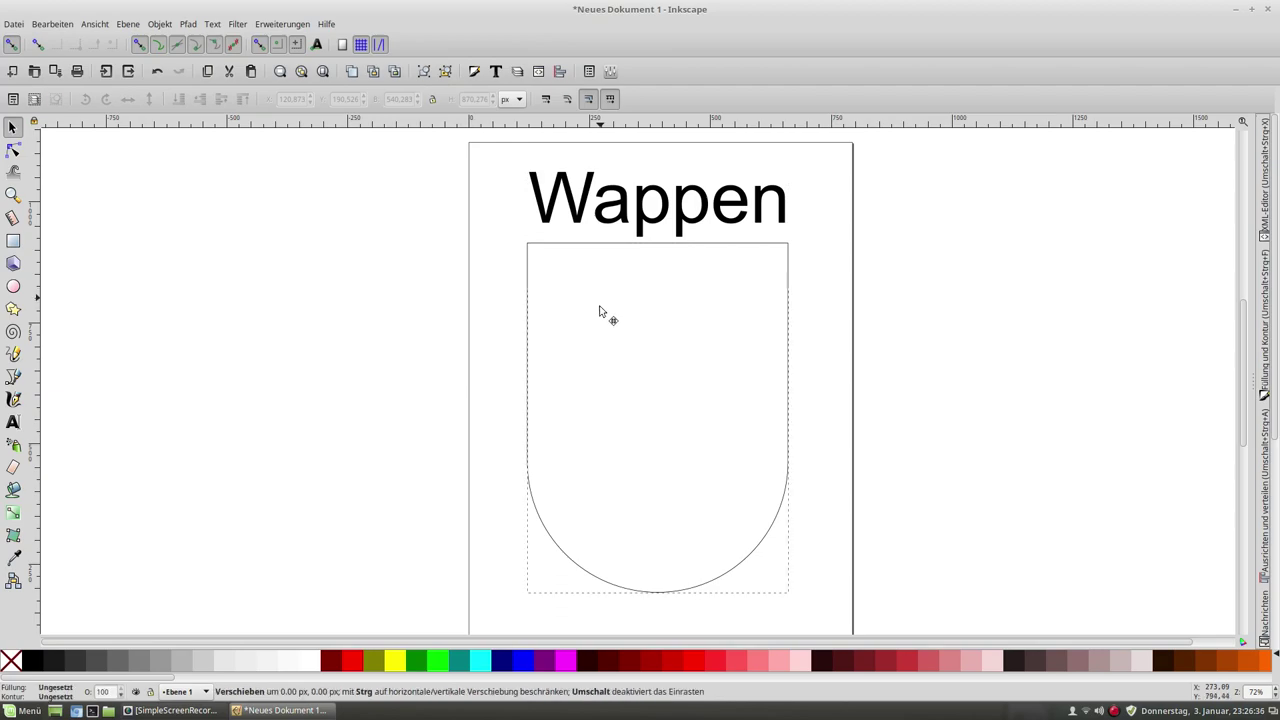
mouse_move(600, 312)
left_mouse_down()
mouse_move(578, 350)
mouse_move(586, 367)
left_mouse_up()
Open Document Properties and move its window away from the drawing
scroll(655, 350, "down", 4)
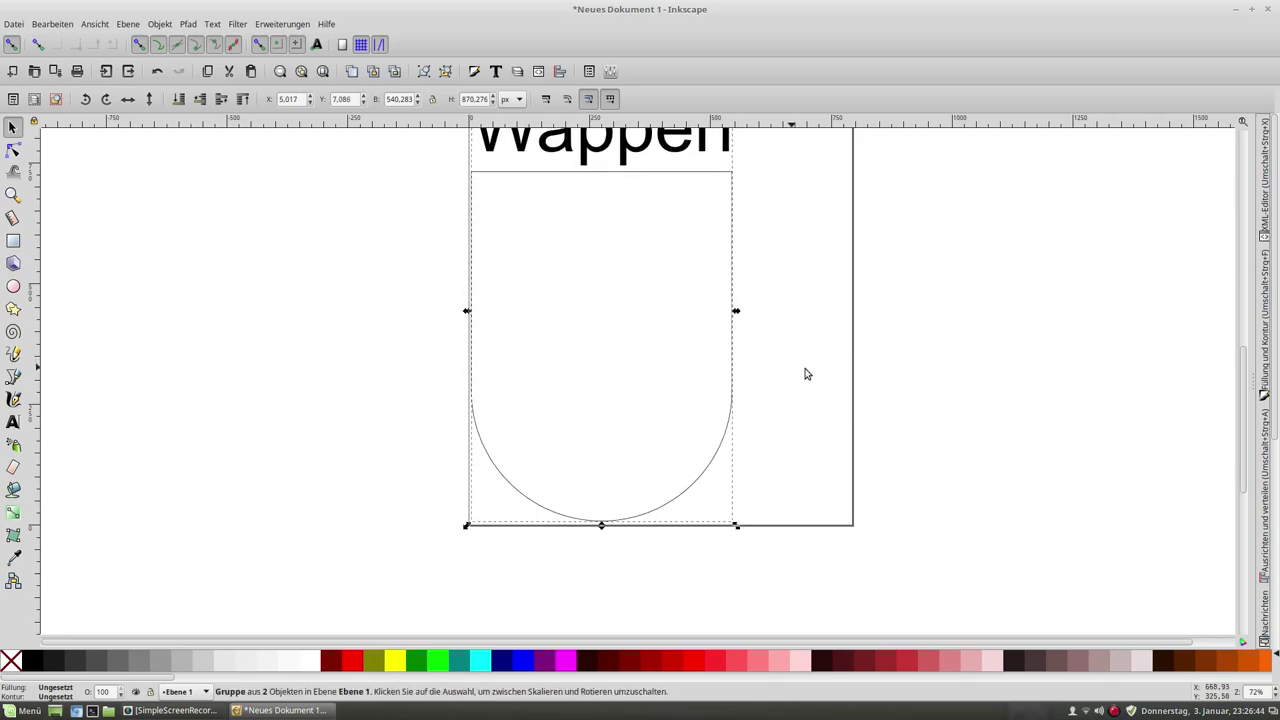
scroll(808, 374, "up", 2)
scroll(808, 374, "up", 1)
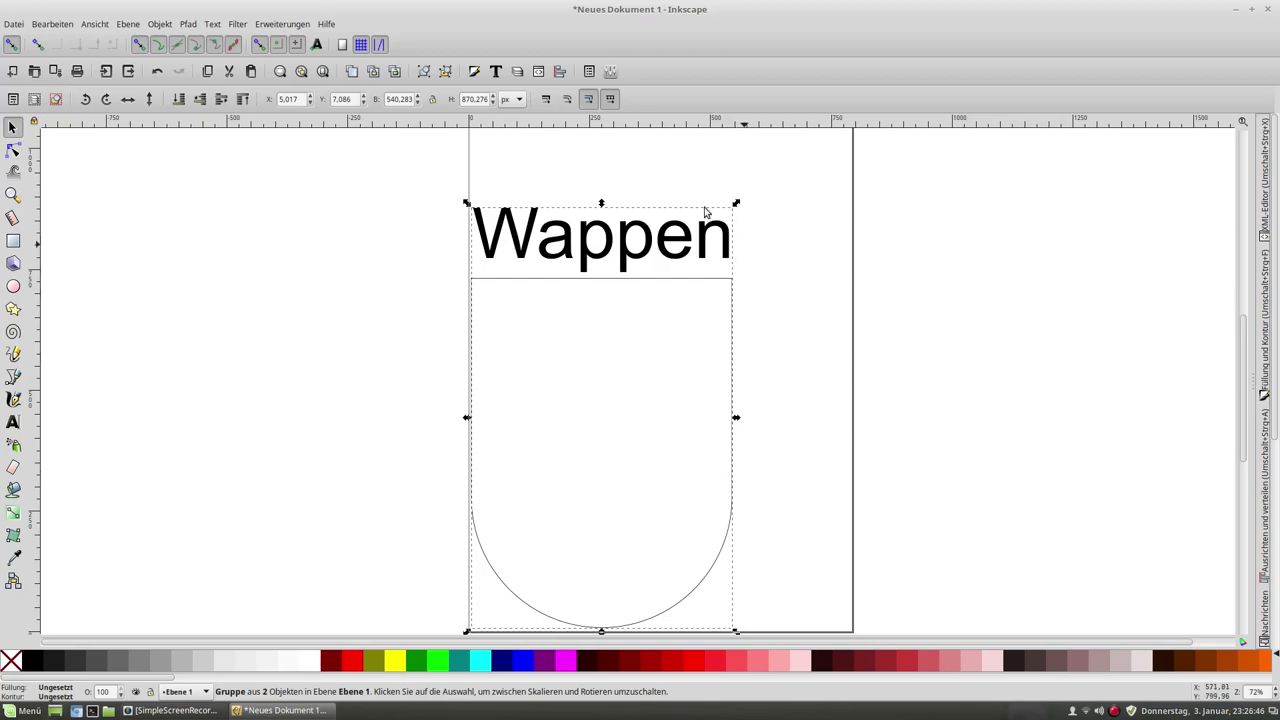
left_click(588, 72)
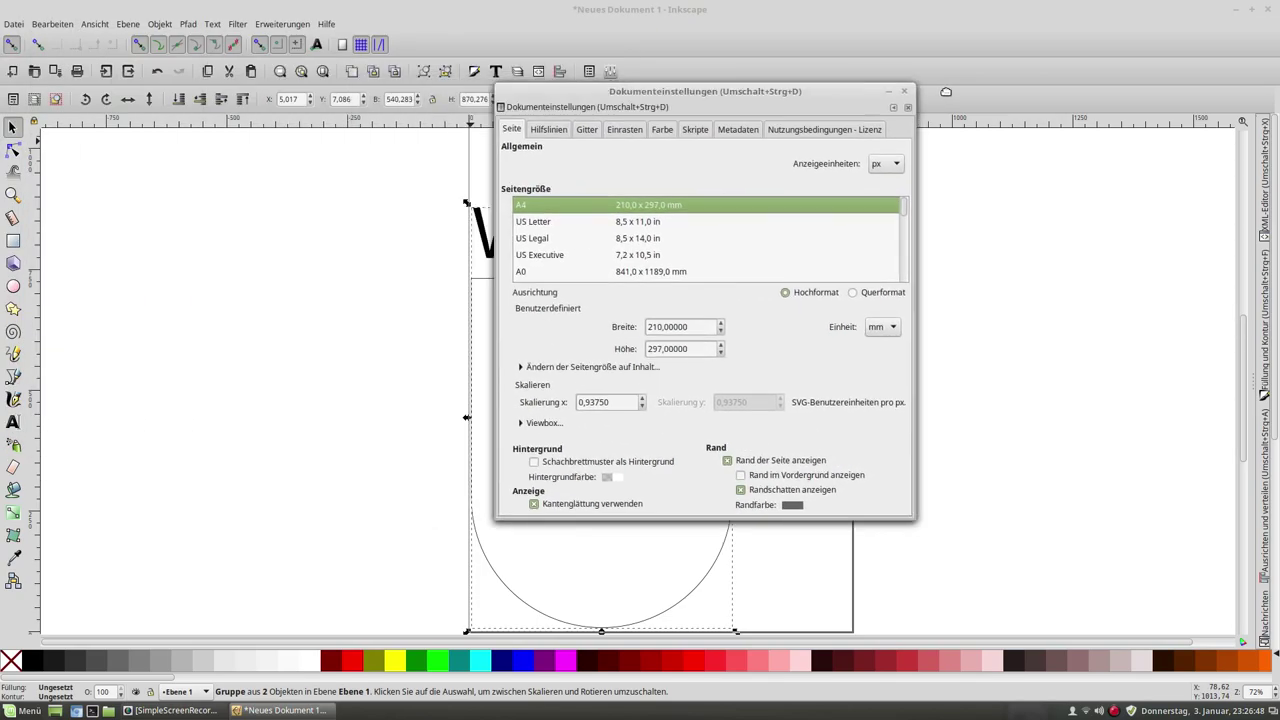
left_click_drag(839, 92, 1169, 102)
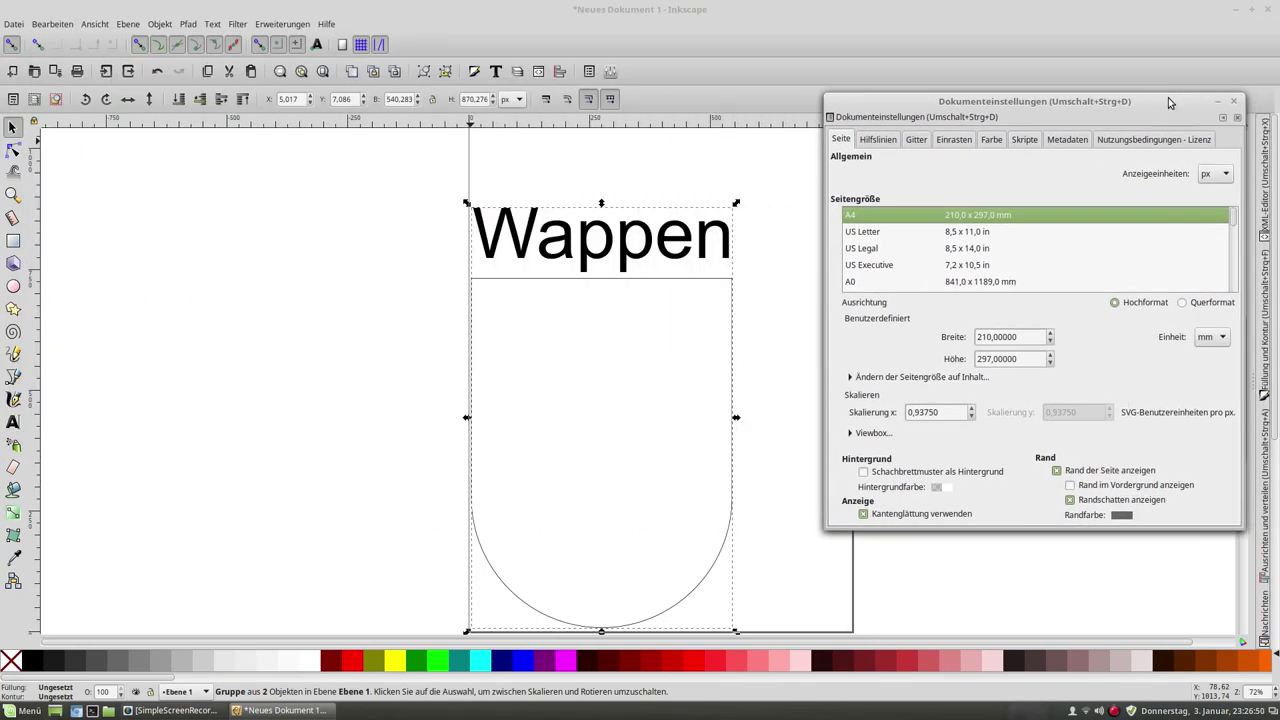
Lock proportions and scale the title-and-shield group up to 690.047 × 1111.70 px
left_click(1235, 101)
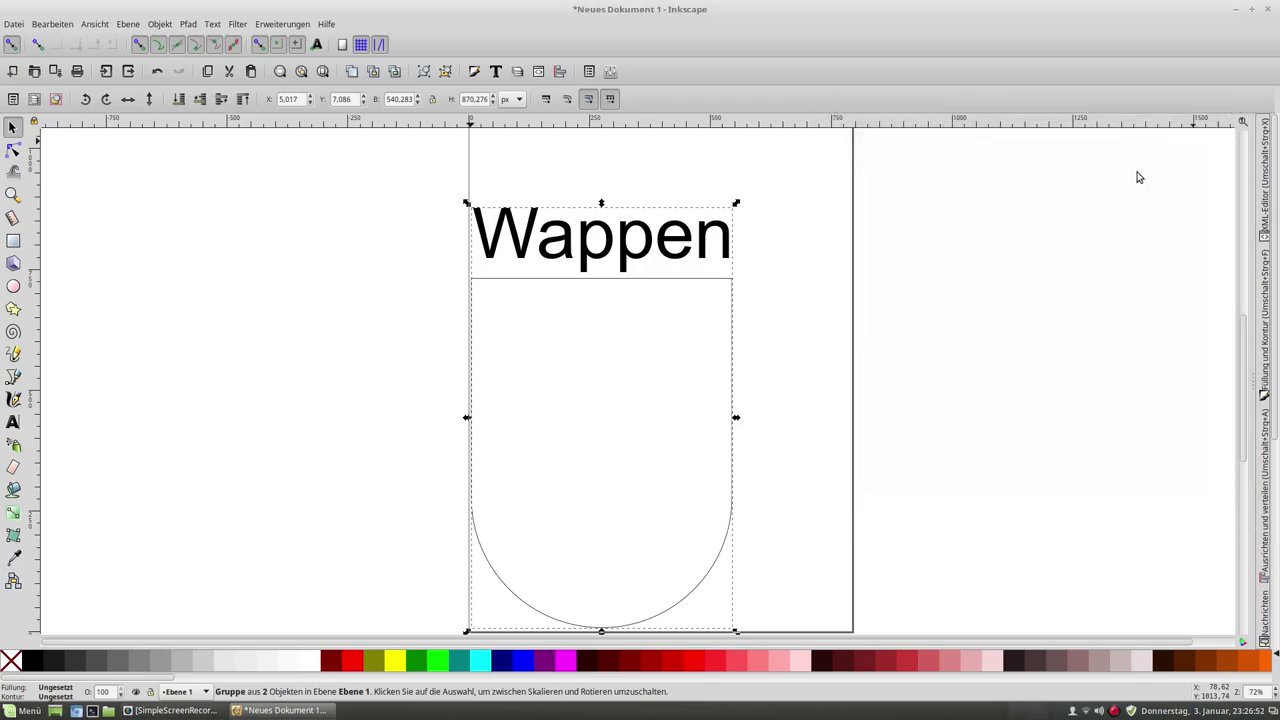
left_click(432, 99)
scroll(1086, 318, "up", 1)
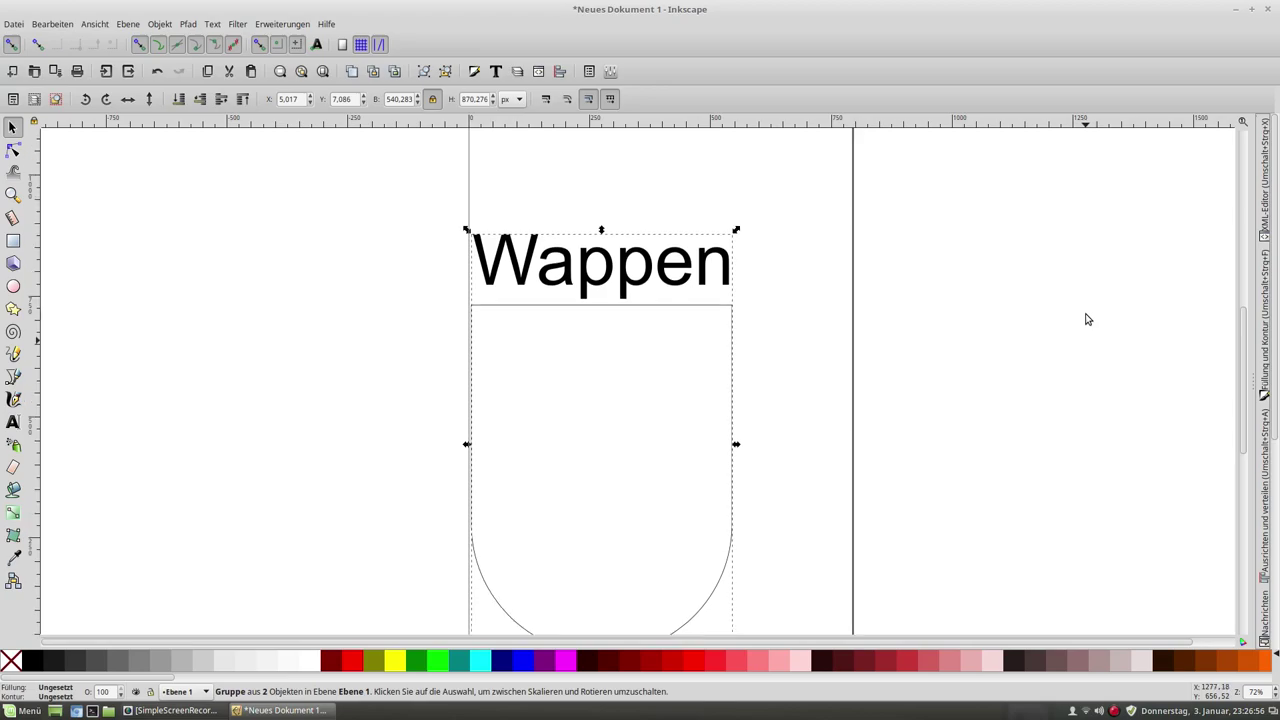
scroll(1086, 318, "up", 1)
left_click_drag(737, 259, 918, 143)
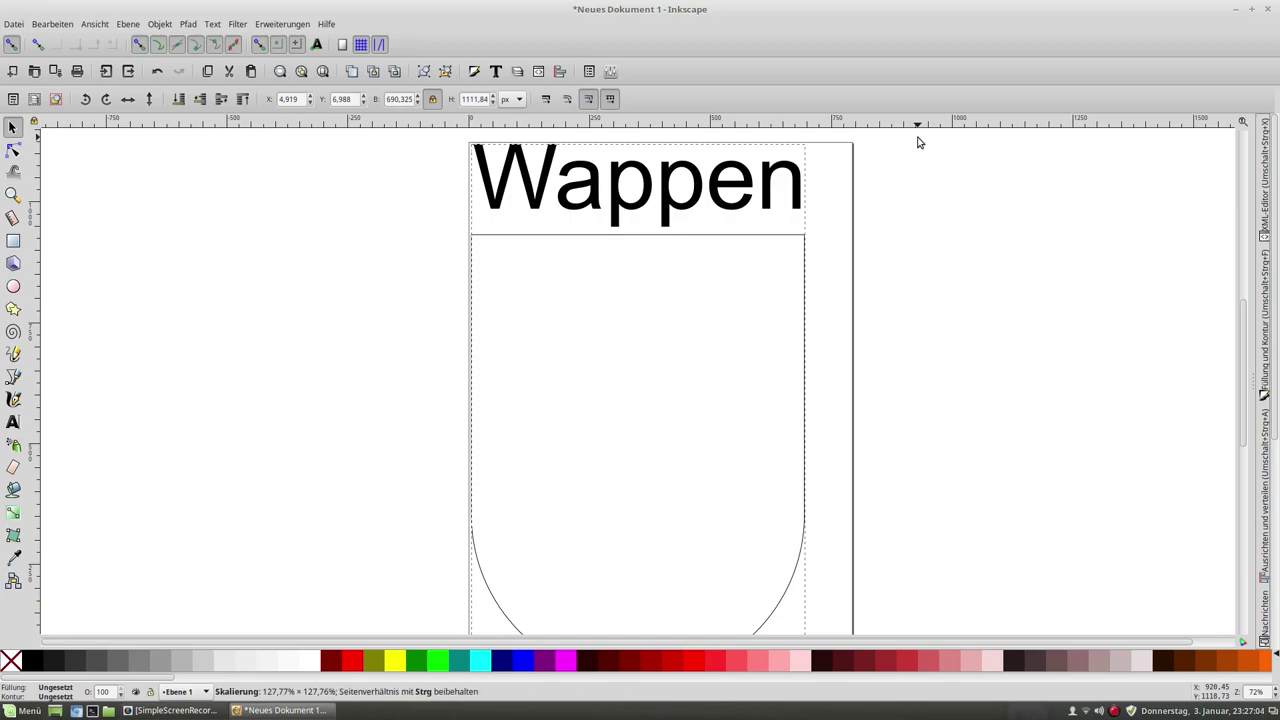
left_click_drag(918, 143, 917, 138)
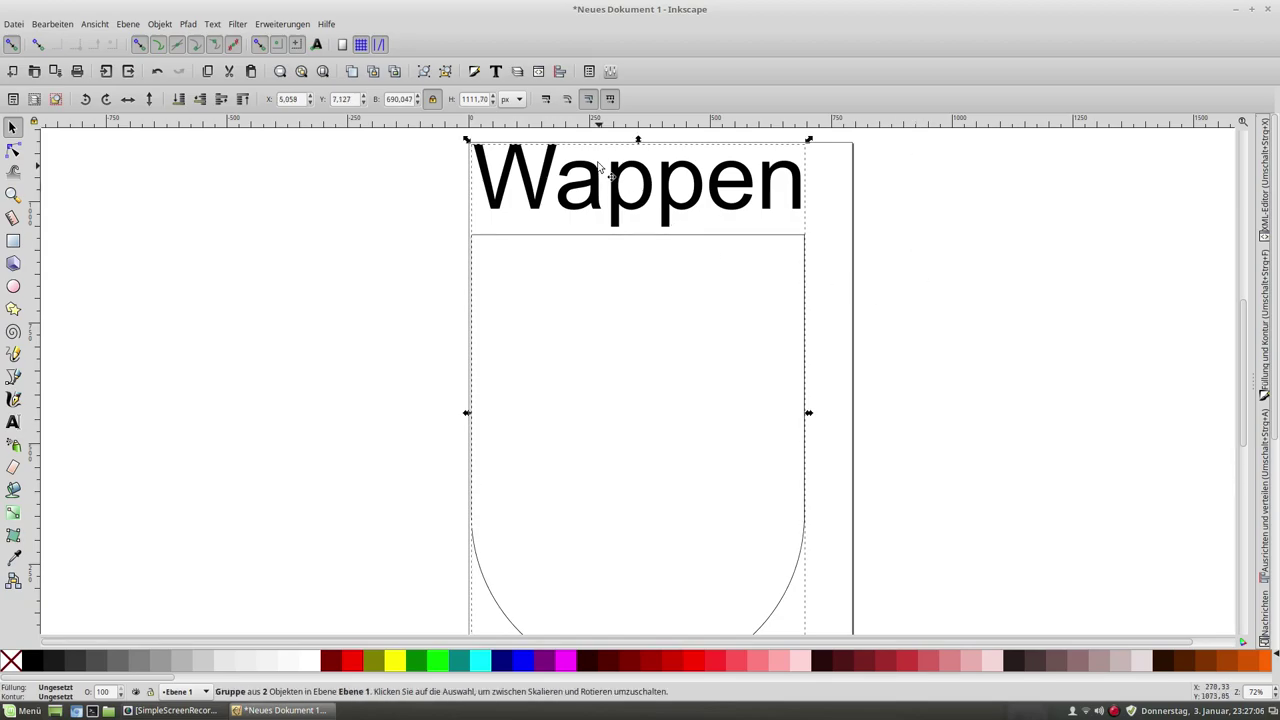
left_click(587, 72)
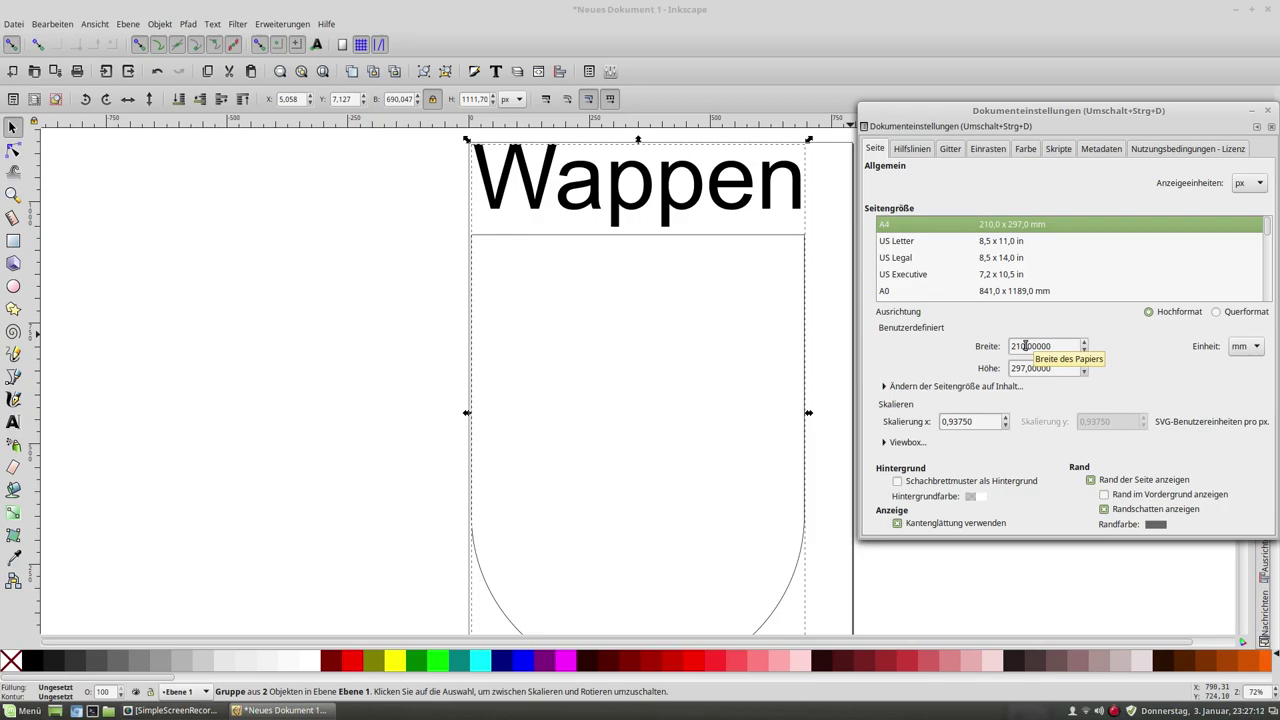
Change the custom page width from 210 mm to 185 mm so it fits the shield
left_click_drag(1023, 346, 993, 346)
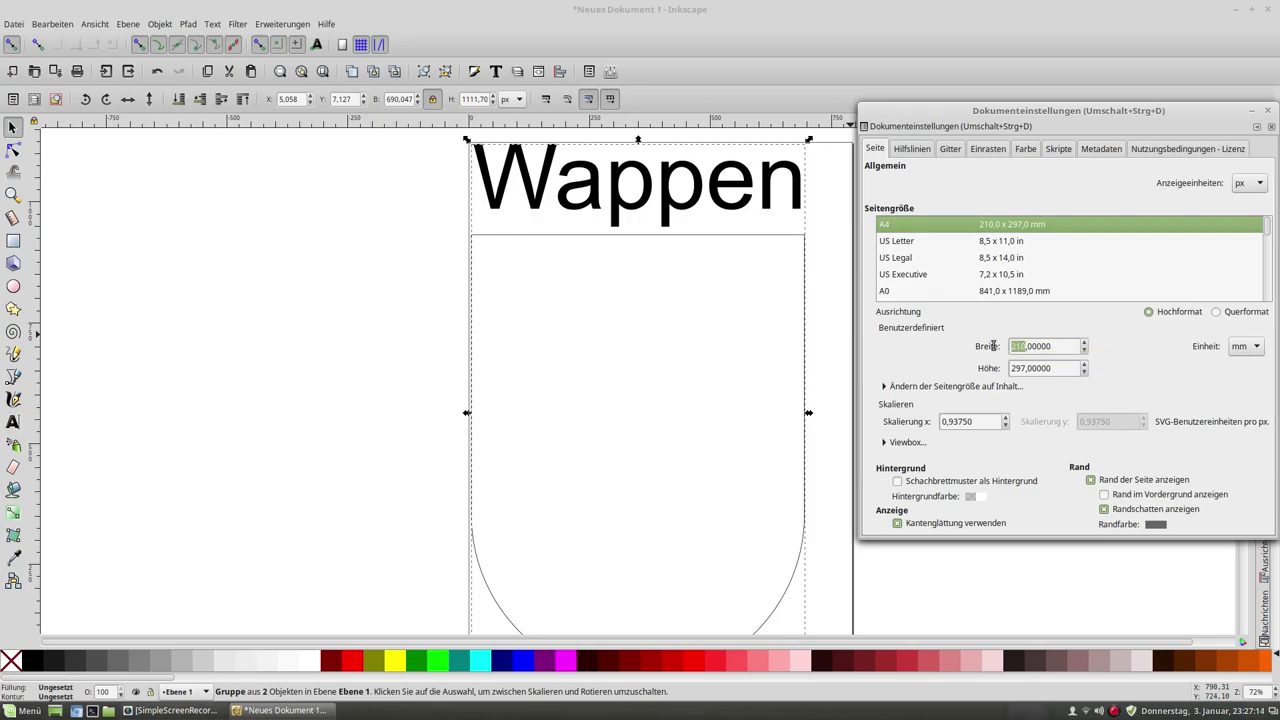
type("2")
type("00")
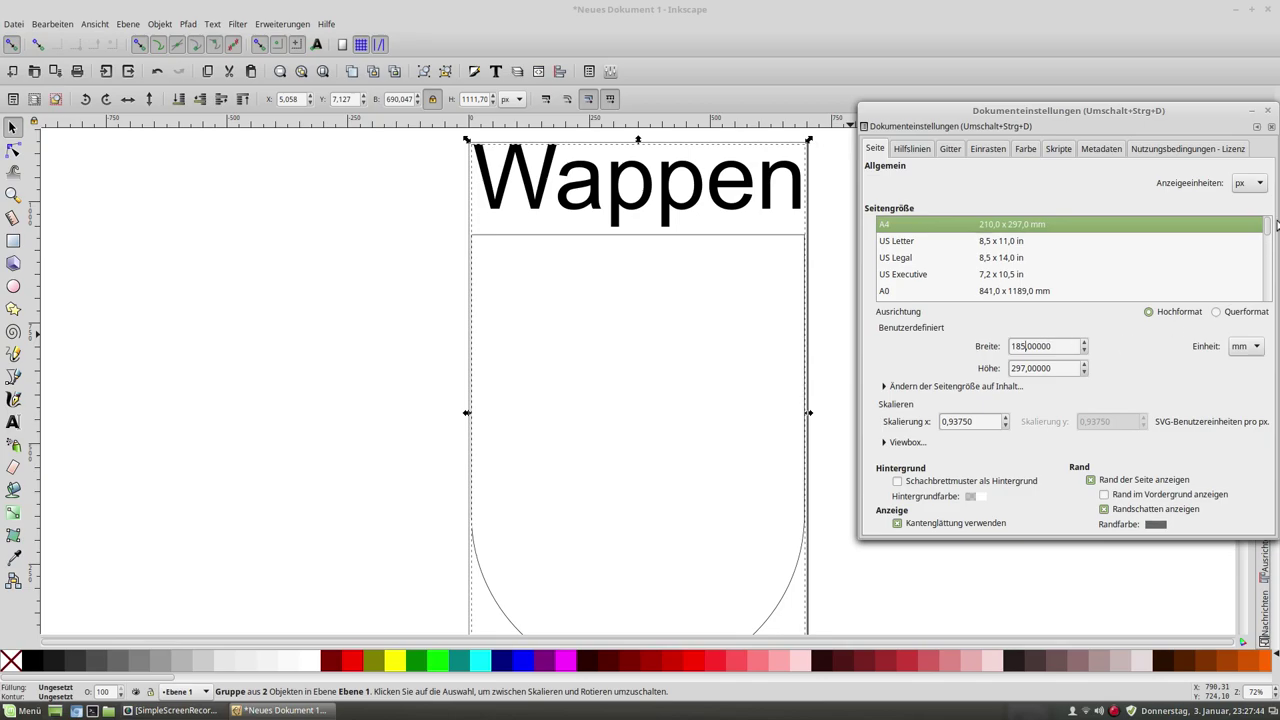
Close Document Properties and use Save As to store the drawing as Wappenform.svg
left_click(1269, 113)
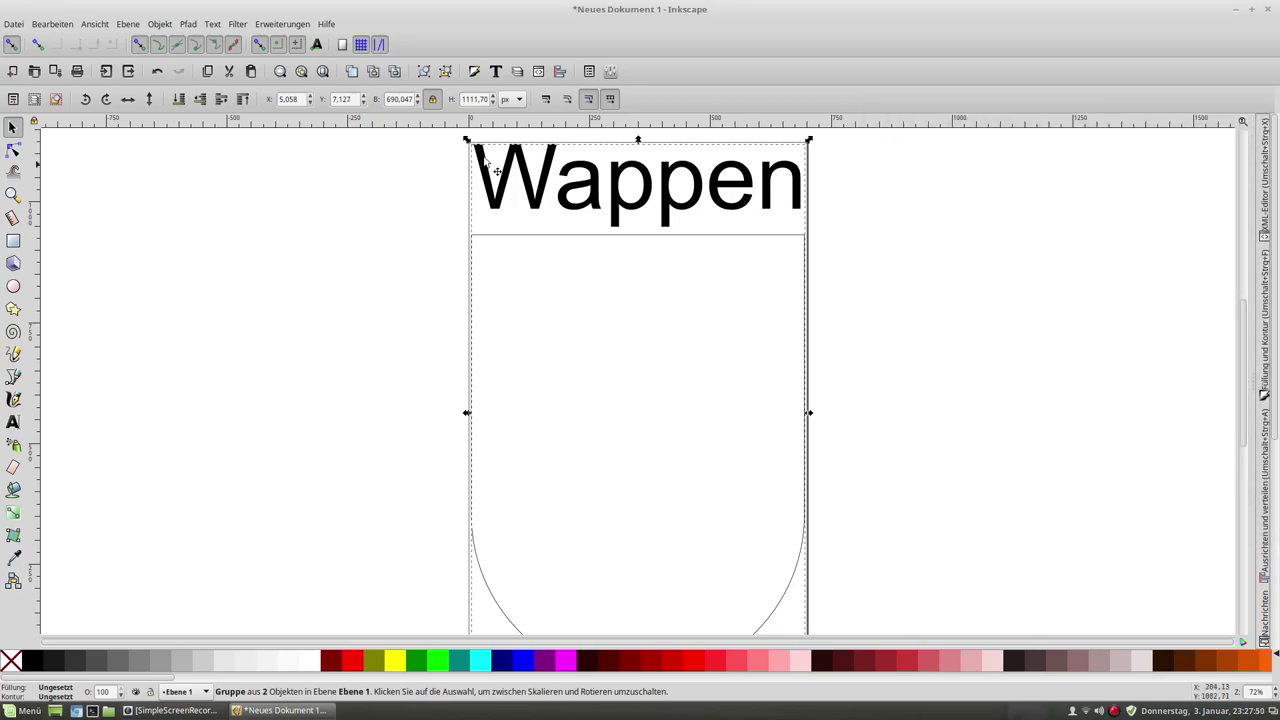
left_click(12, 24)
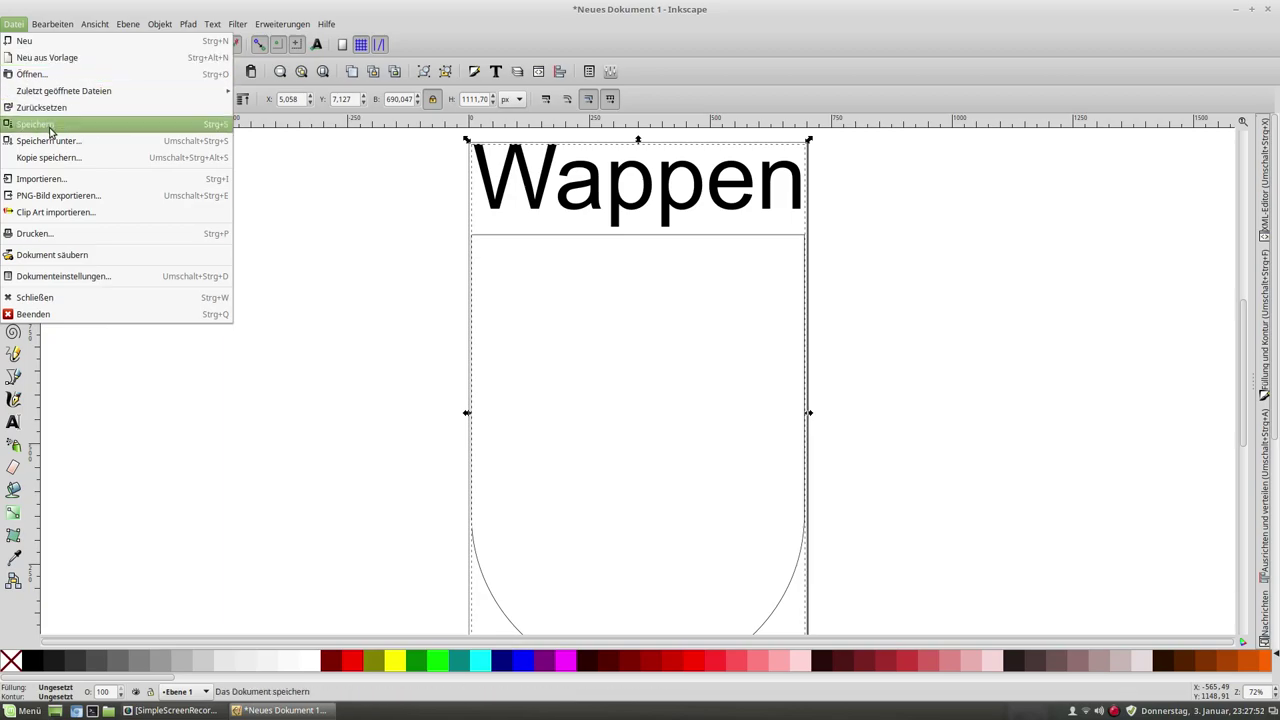
left_click(52, 137)
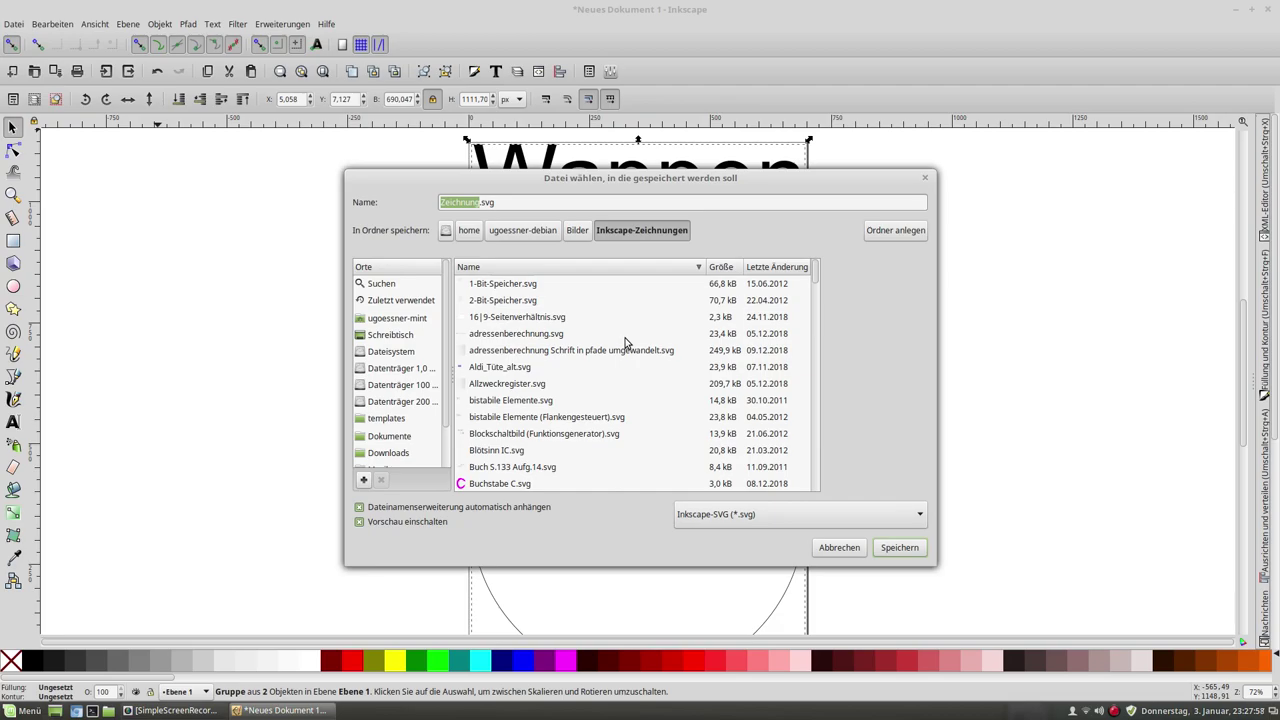
type("Wap")
type("pen")
type("form")
key("Return")
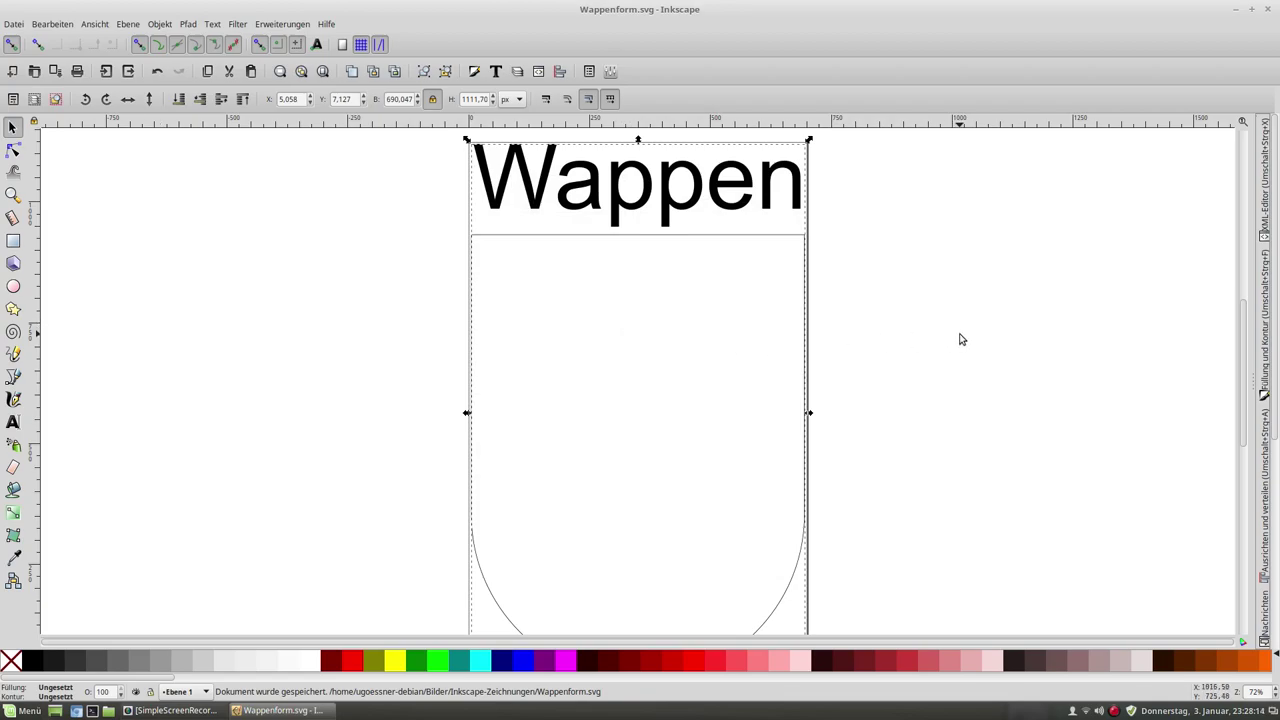
Enter the group and retype the title 'Wappen' as 'Coat of arms', then select it
left_click(646, 190)
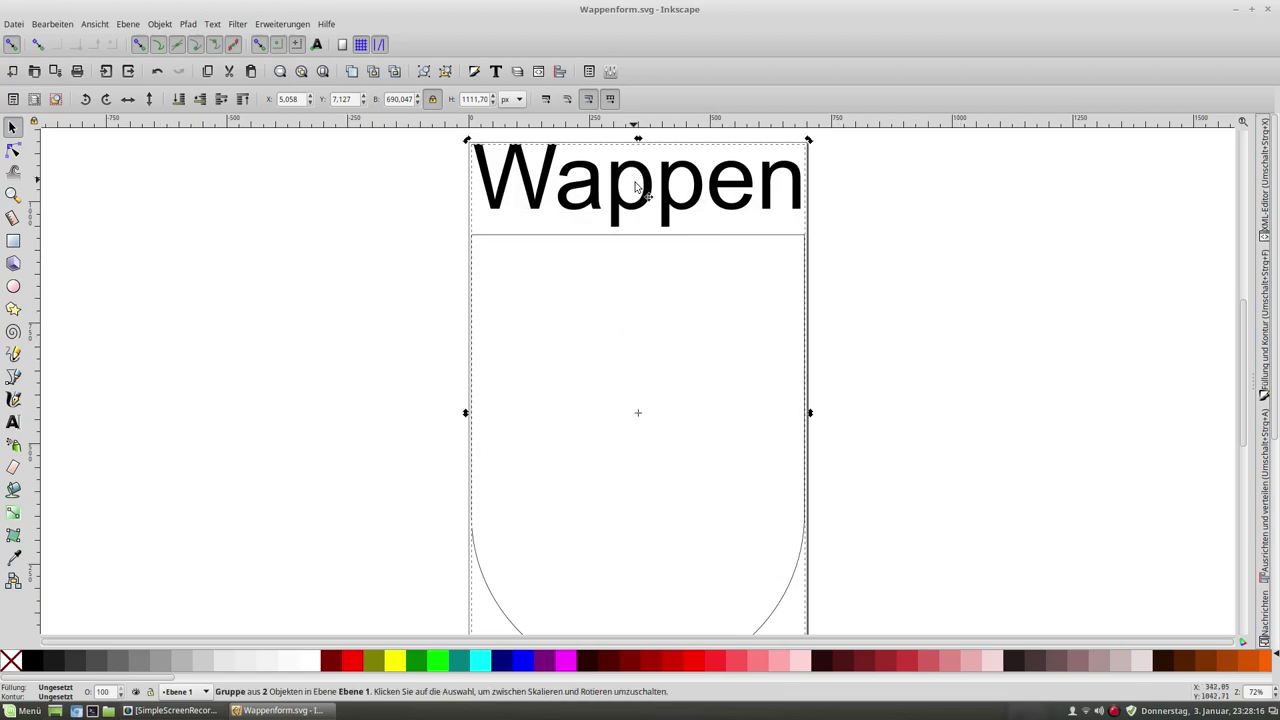
left_click(950, 232)
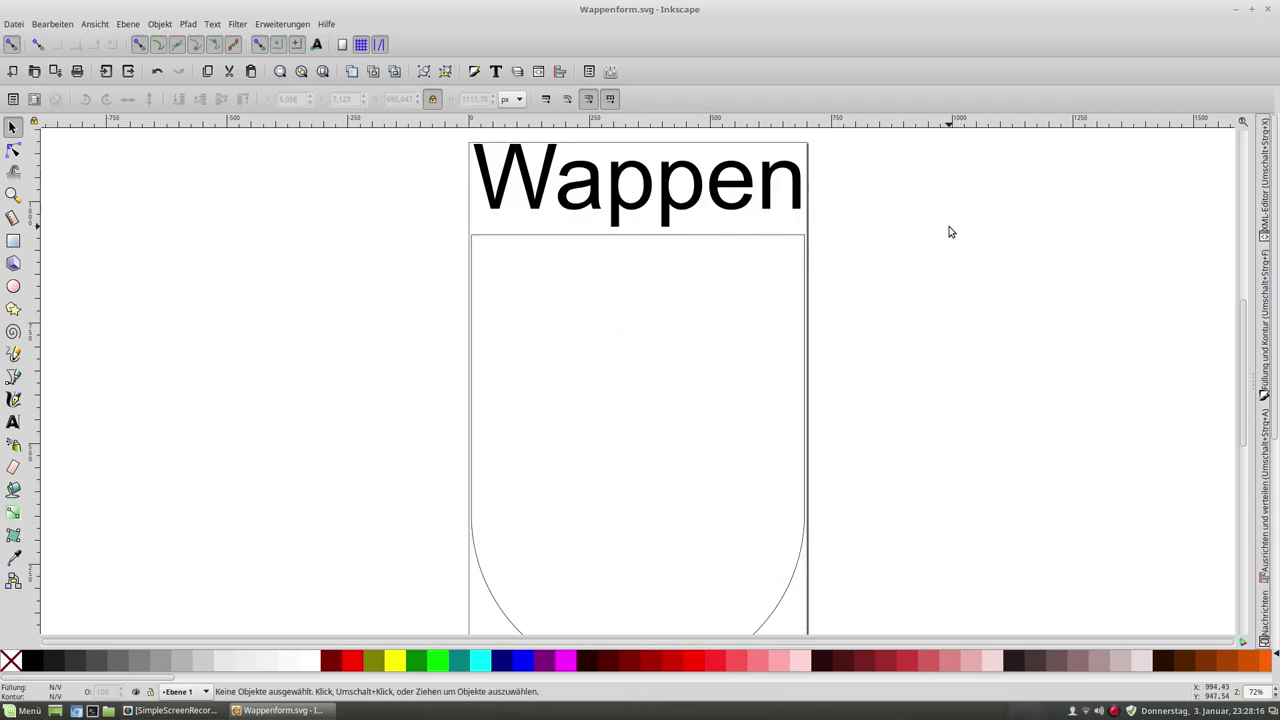
left_click(655, 197)
double_click(652, 192)
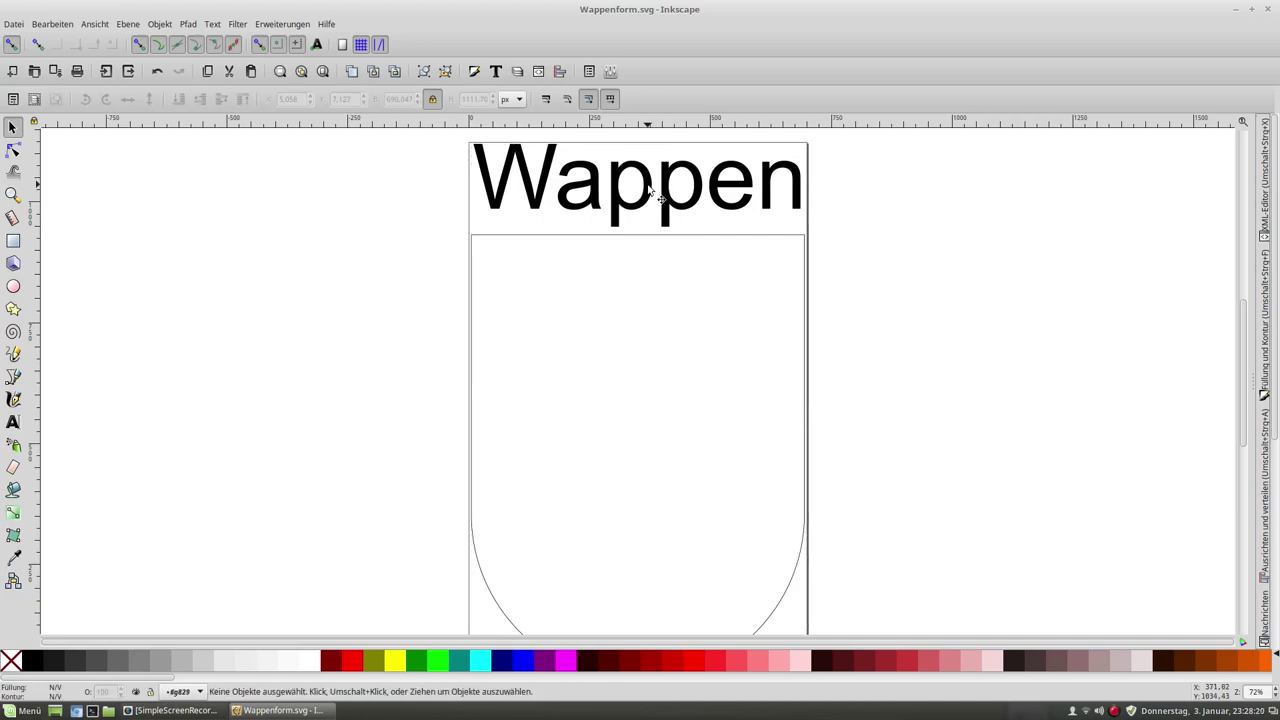
double_click(650, 189)
left_click(652, 190)
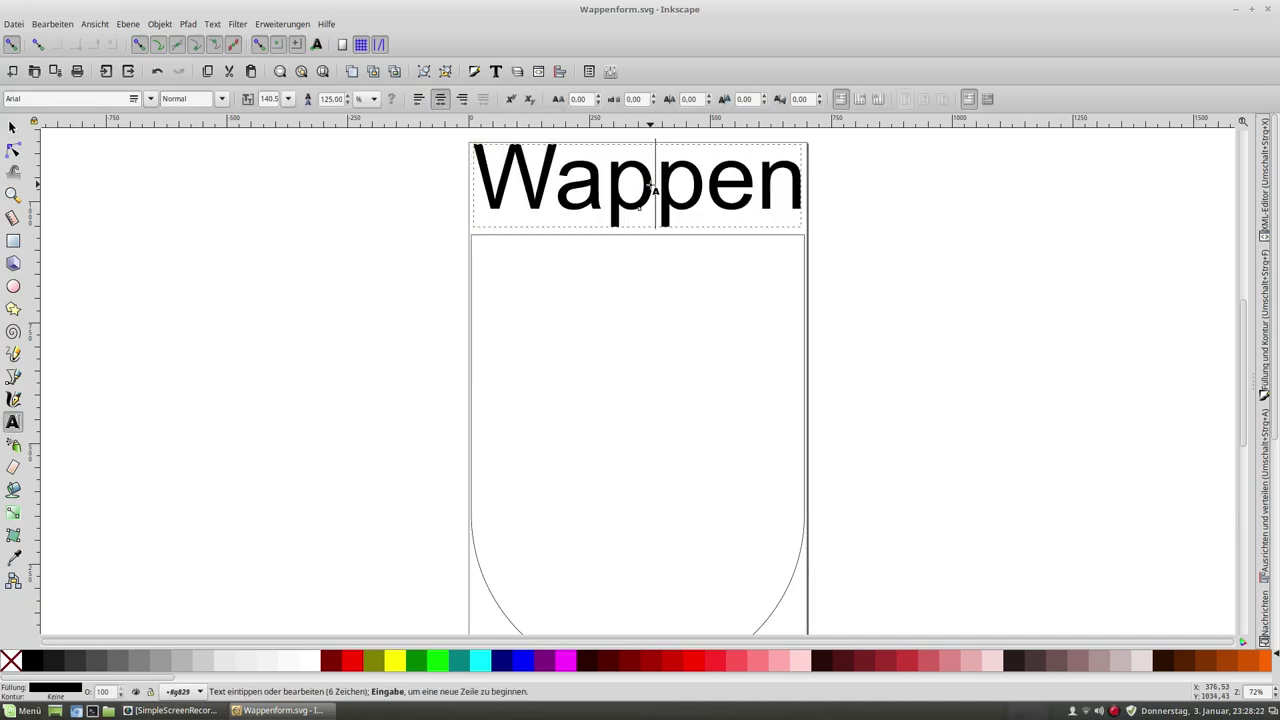
left_click_drag(797, 187, 501, 190)
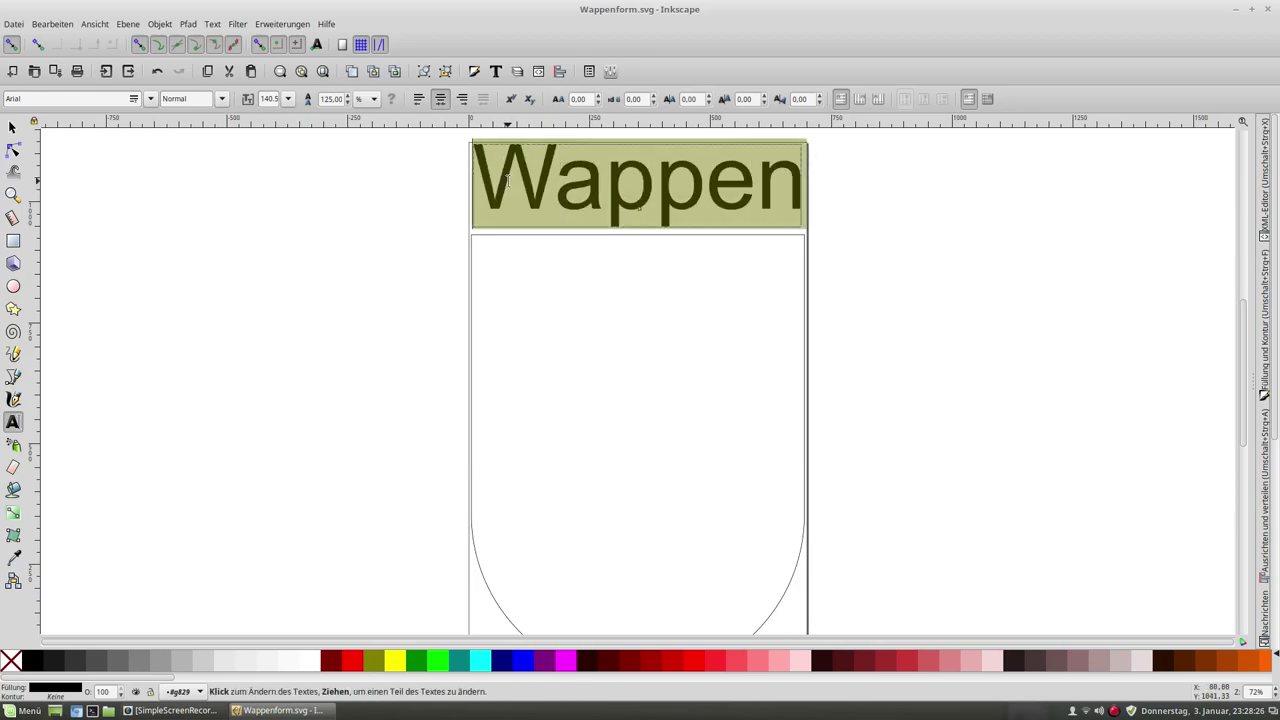
type("Coa")
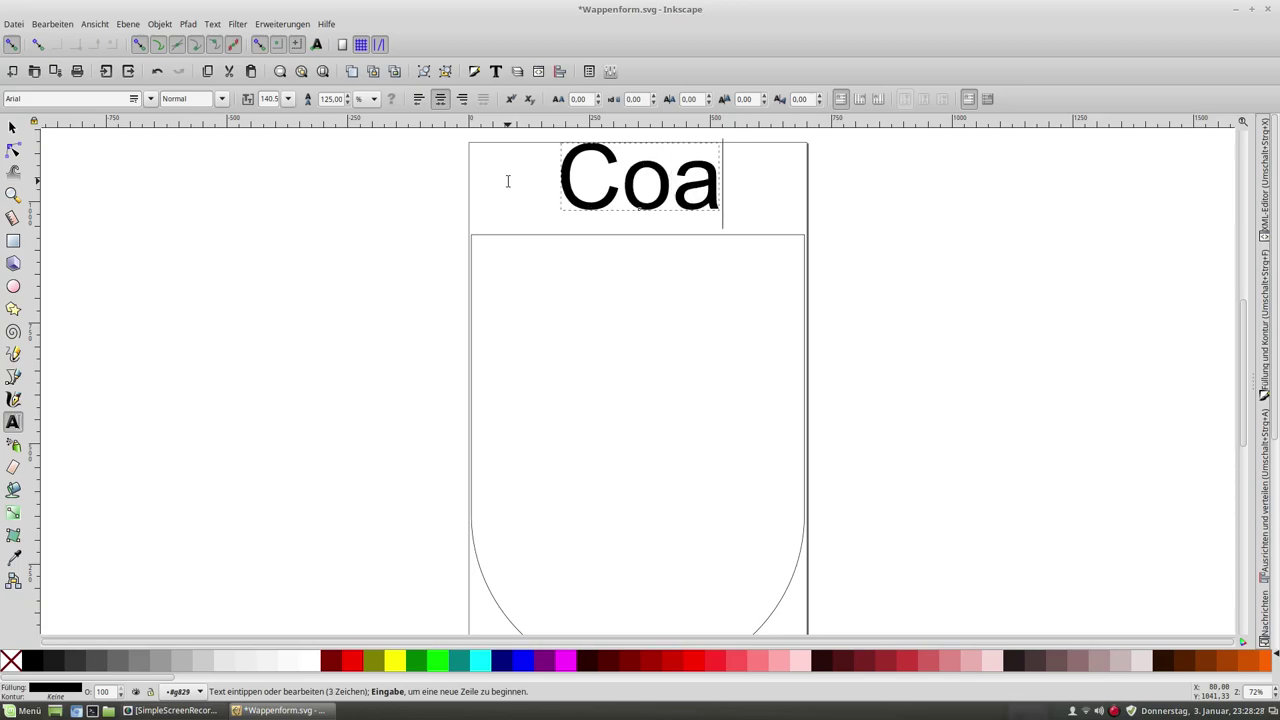
type("t ")
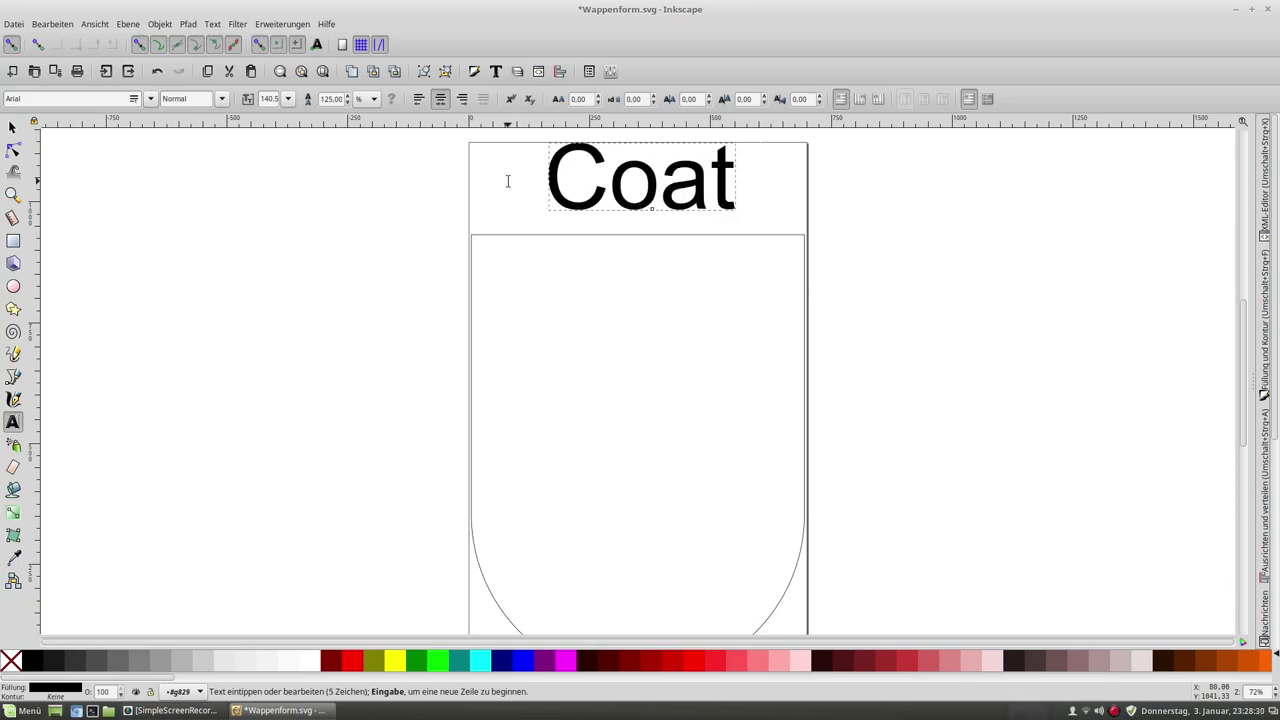
type("of")
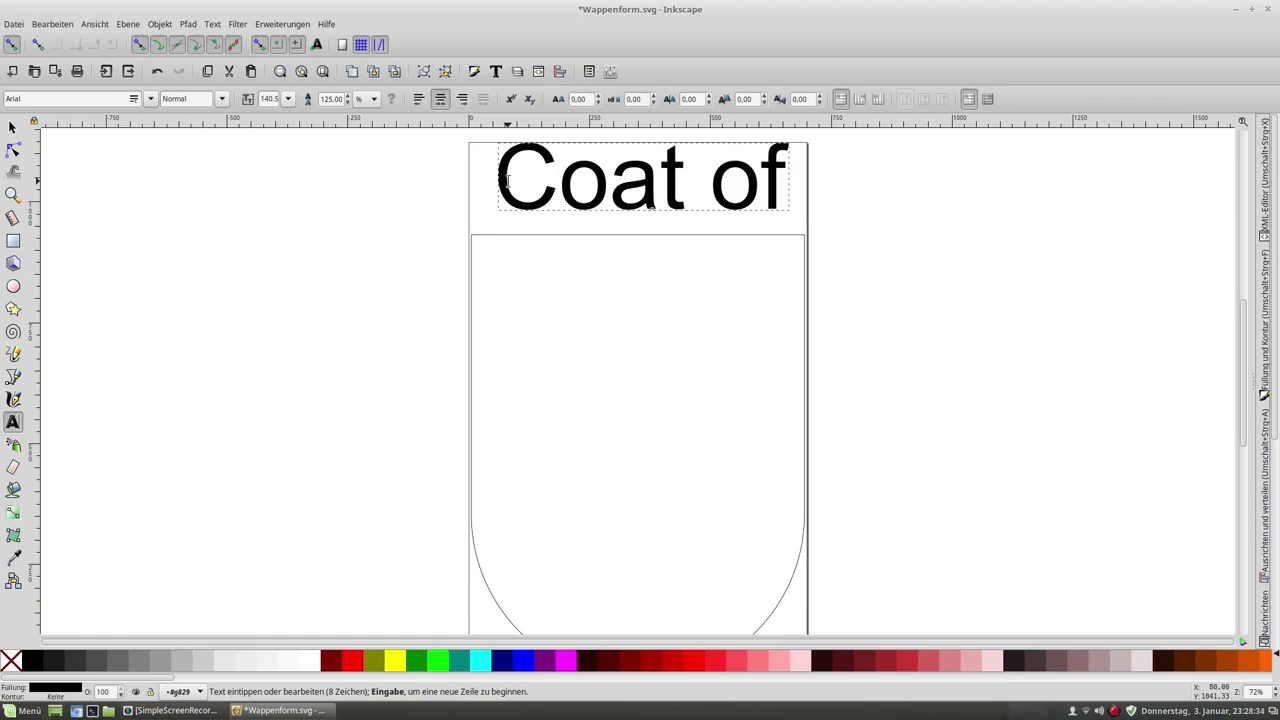
type(" ar")
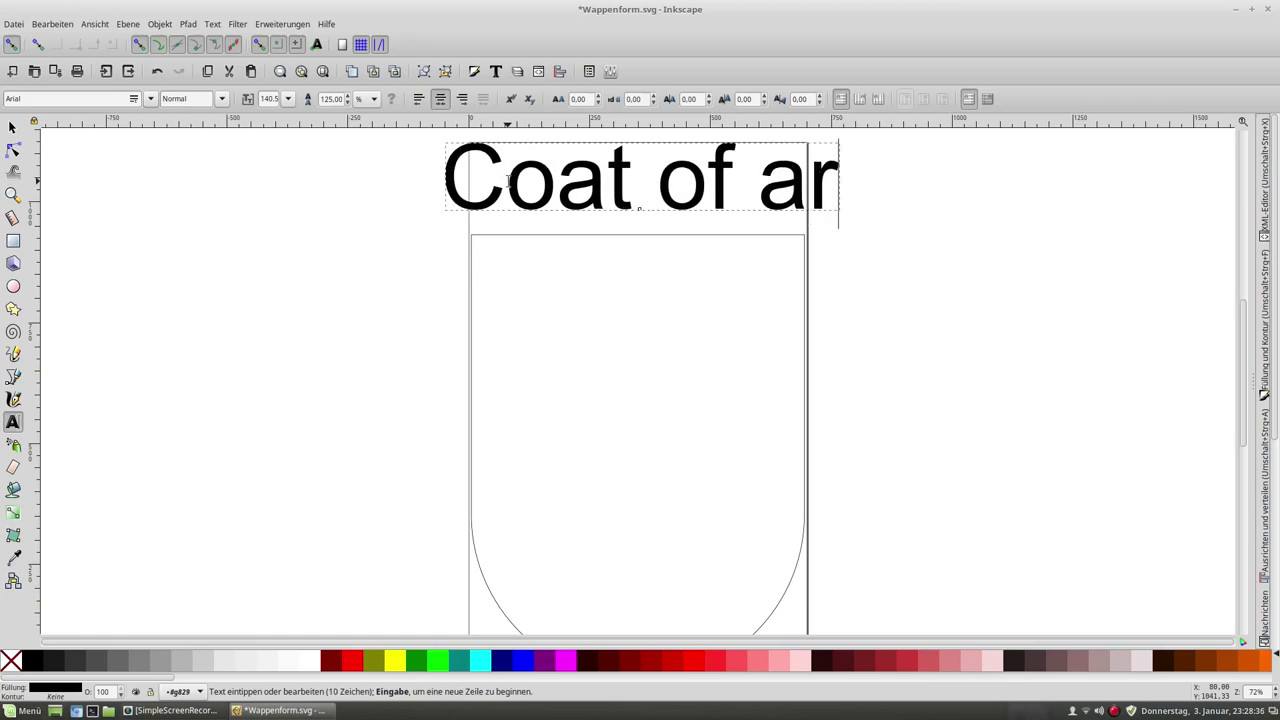
type("ms")
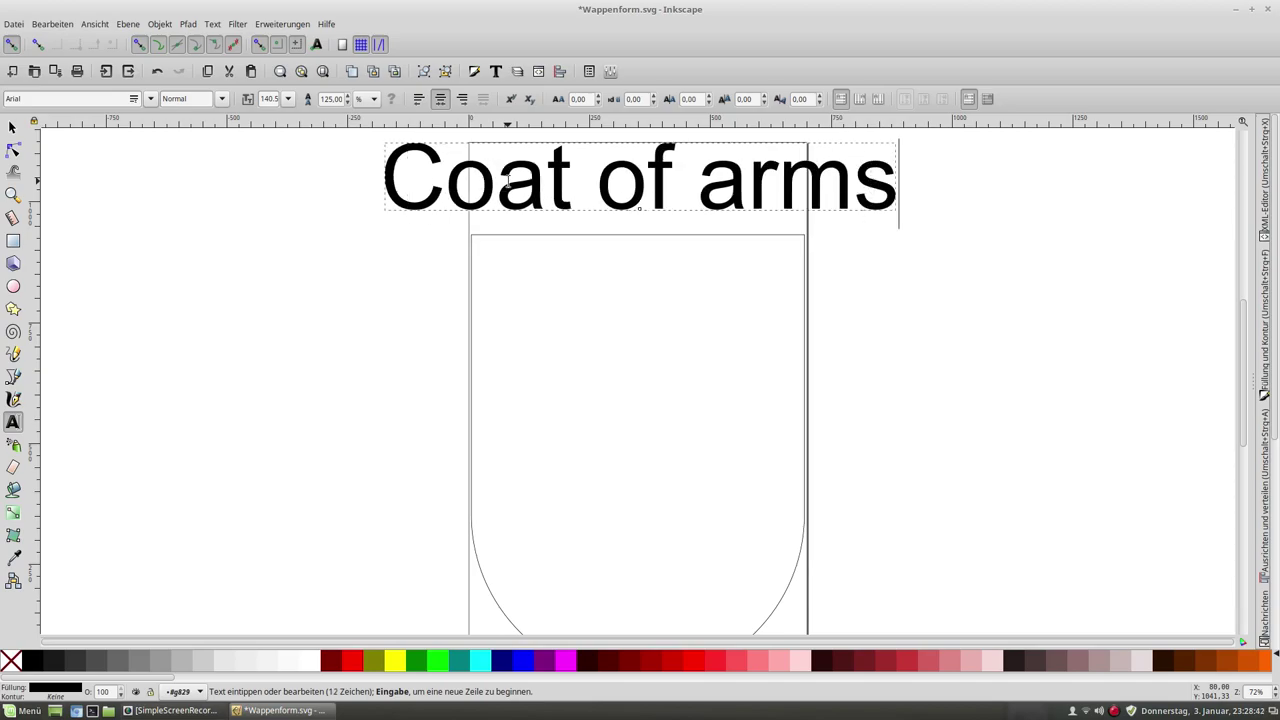
key("shift+Left")
key("shift+Left")
key("shift+Left")
key("shift+Left")
key("shift+Left")
key("shift+Left")
key("shift+Left")
key("shift+Left")
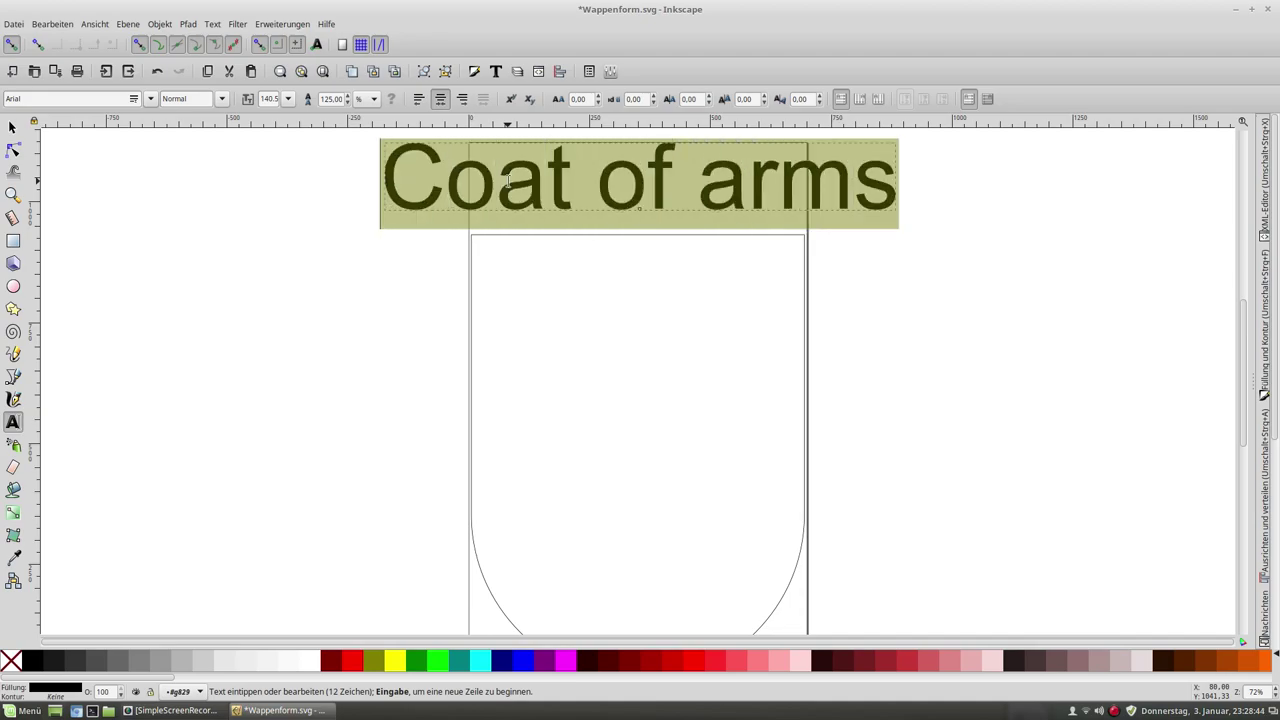
Try font sizes 72, 144 and 100 on the Coat of arms title
left_click(289, 99)
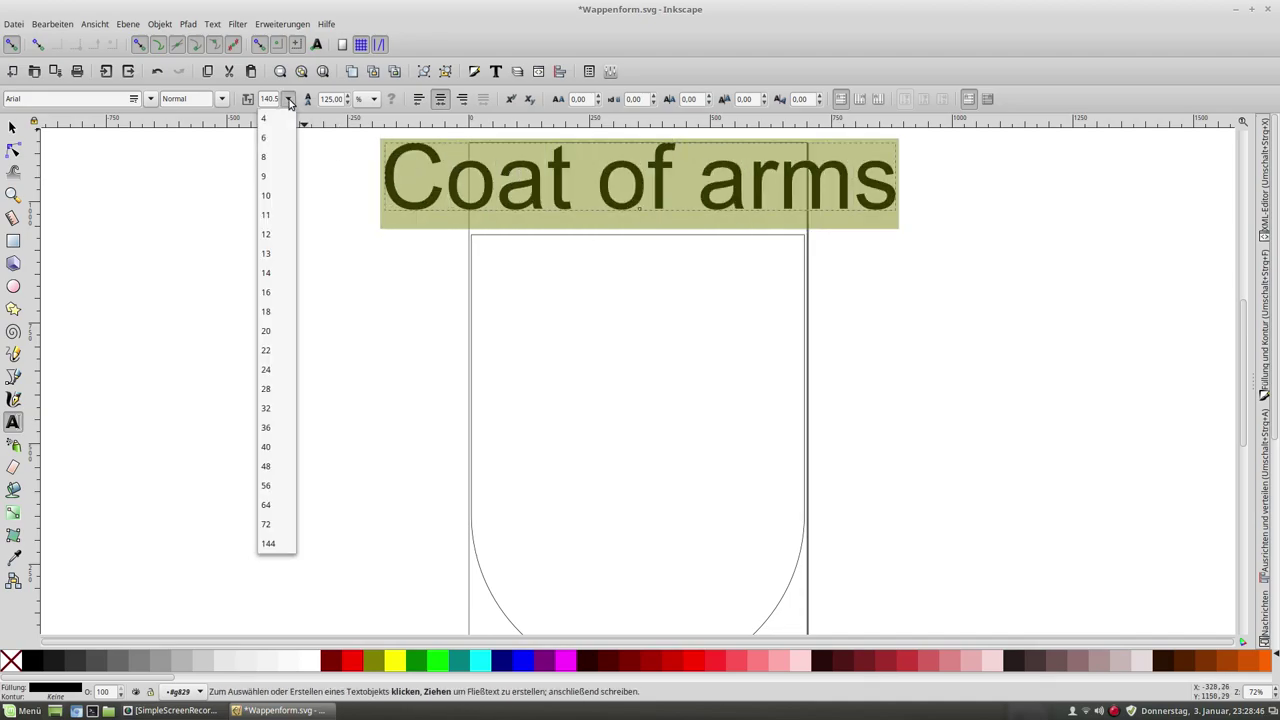
left_click(278, 525)
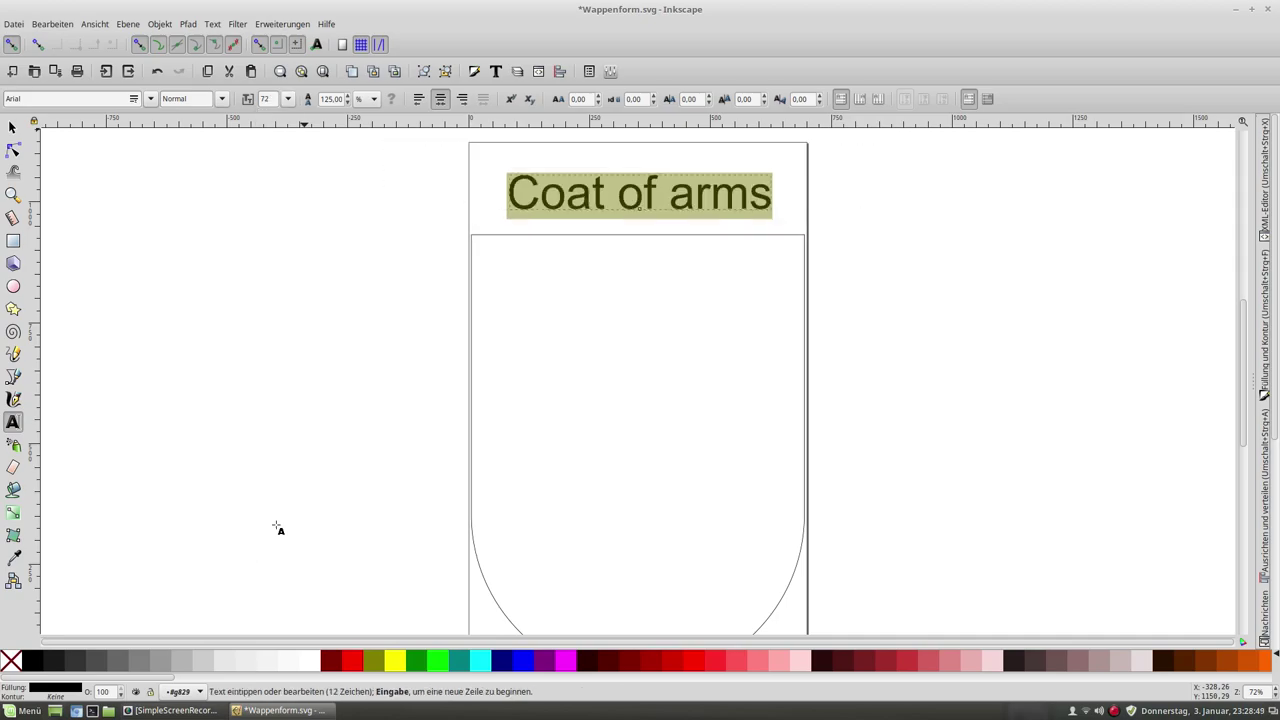
left_click(288, 100)
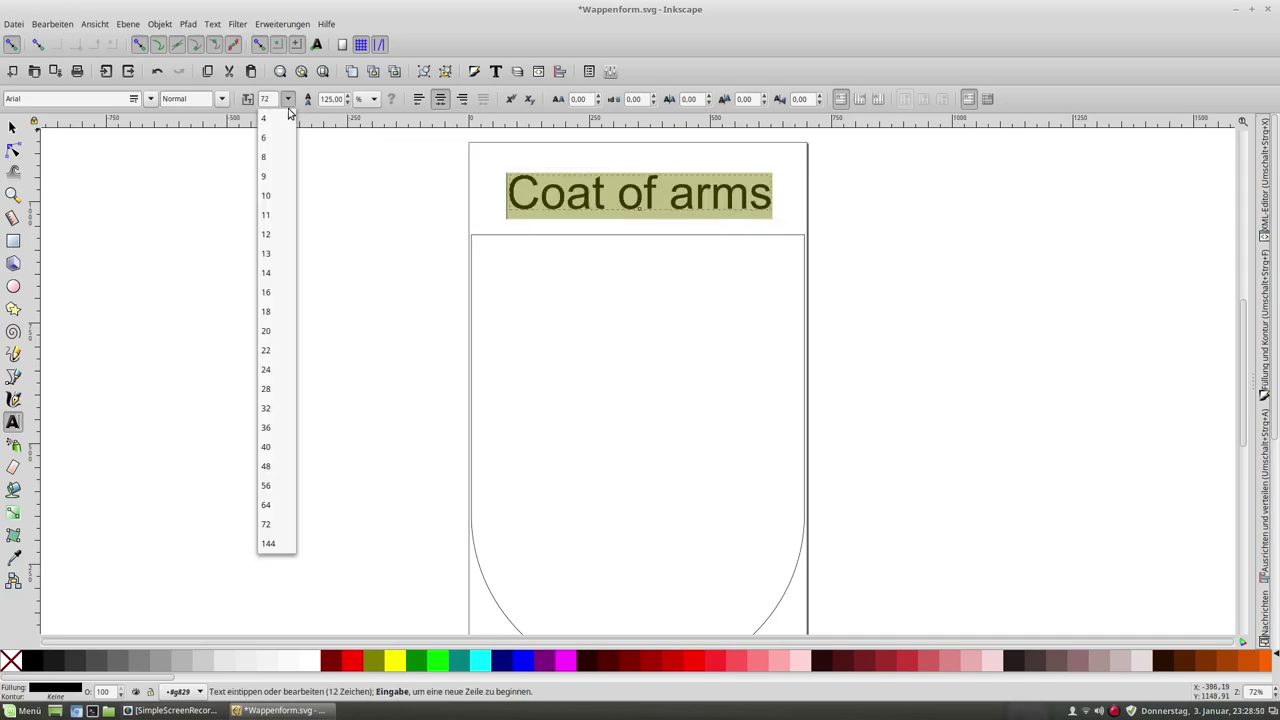
left_click(275, 543)
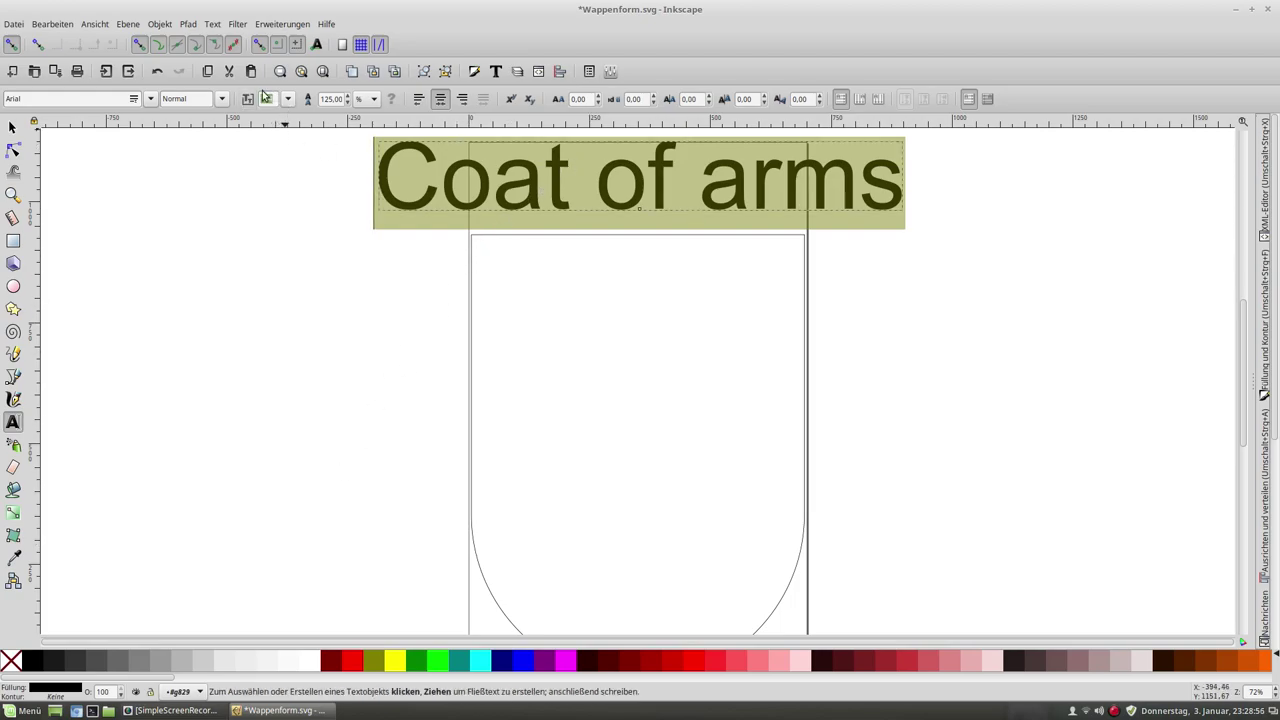
type("100")
key("Return")
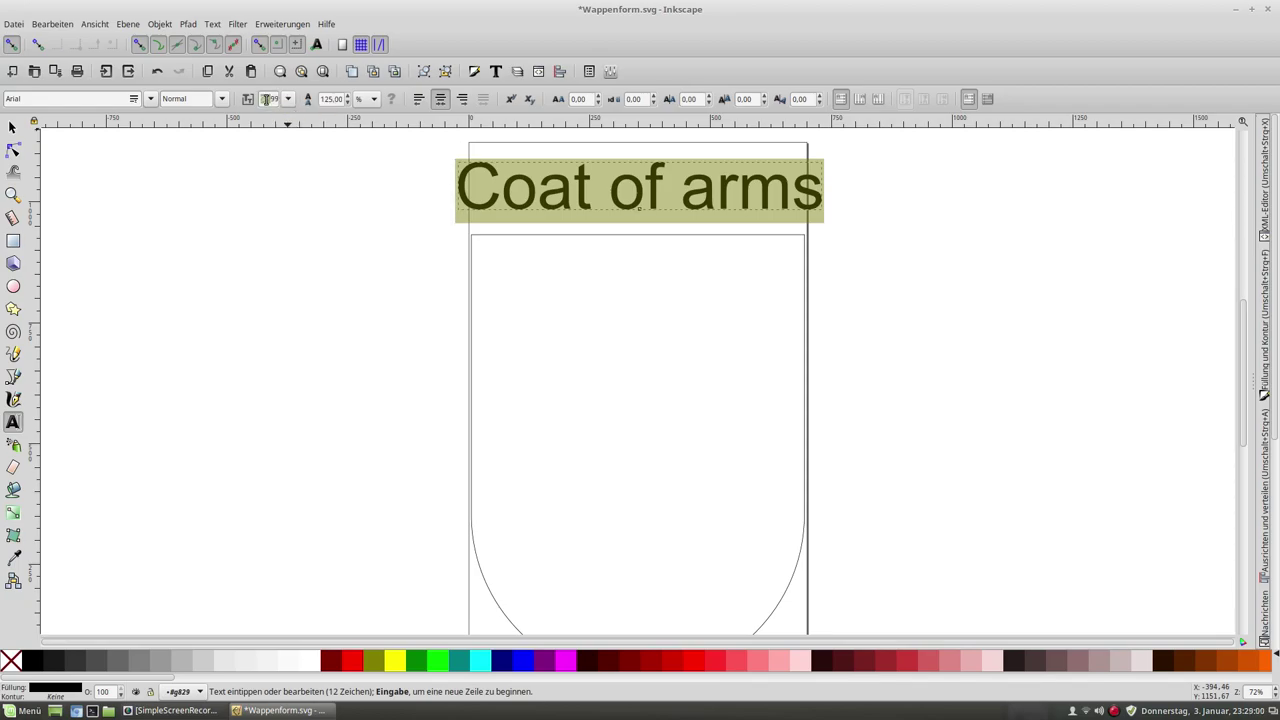
Try sizes 99.1 and 80, then undo the accidental deletion of the title text
double_click(267, 99)
type("99.1")
key("BackSpace")
key("BackSpace")
key("BackSpace")
key("BackSpace")
type("80")
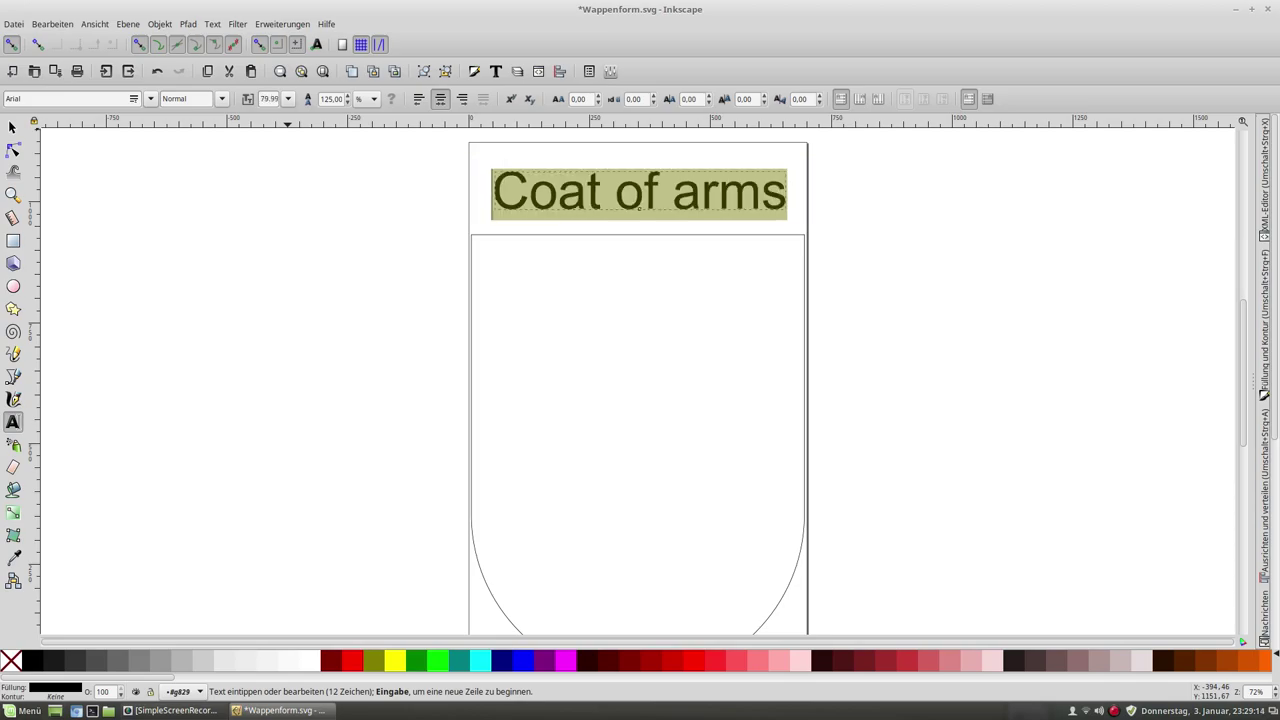
key("BackSpace")
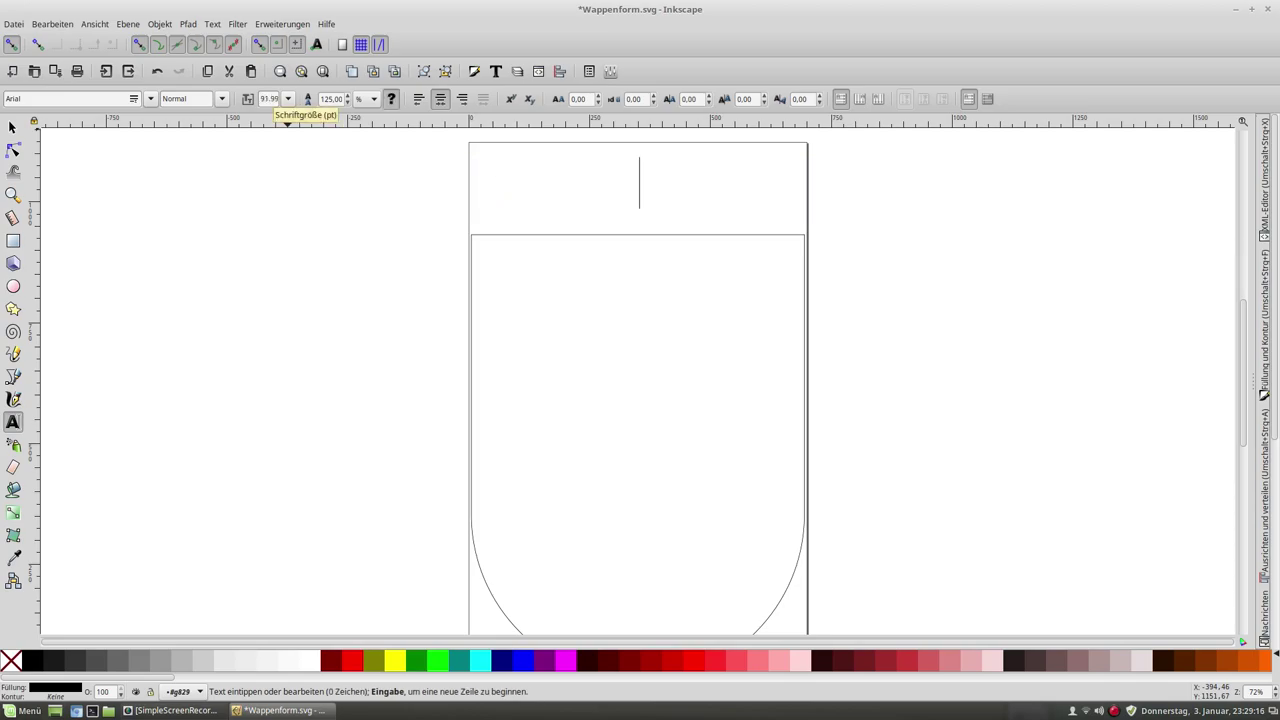
left_click(157, 72)
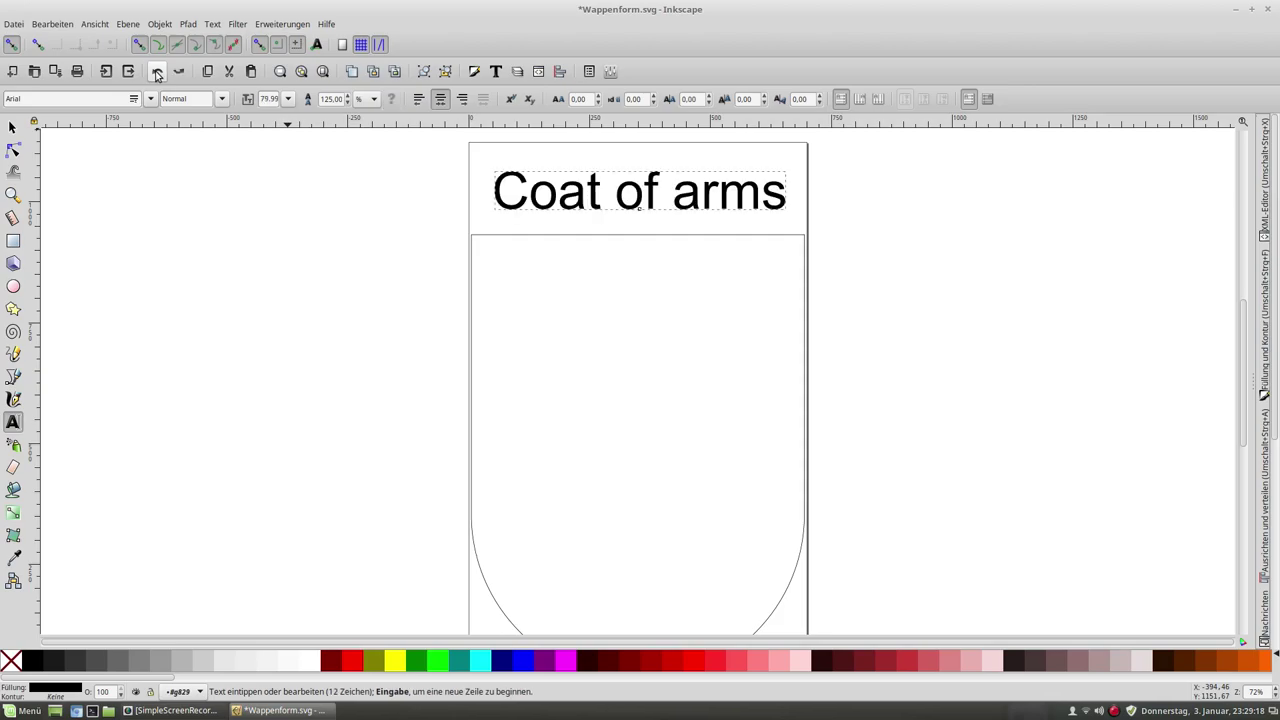
Select the whole Coat of arms line and set its font size to 90
double_click(620, 197)
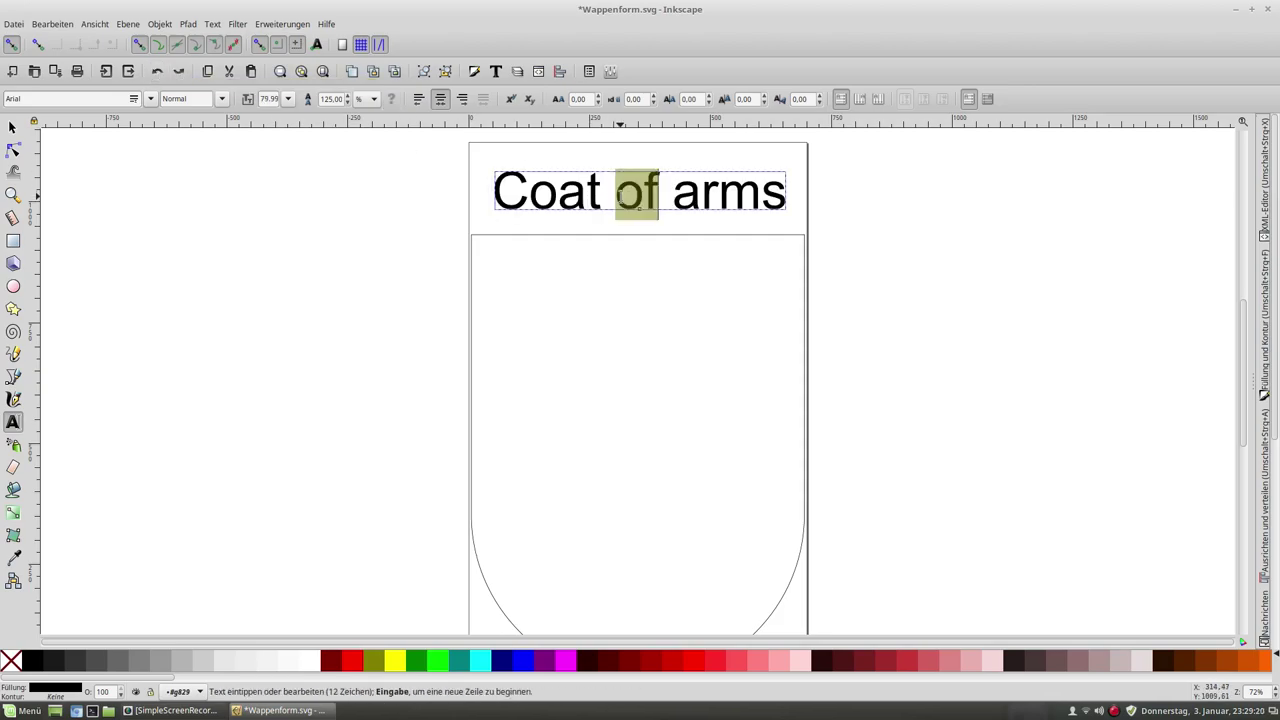
triple_click(620, 197)
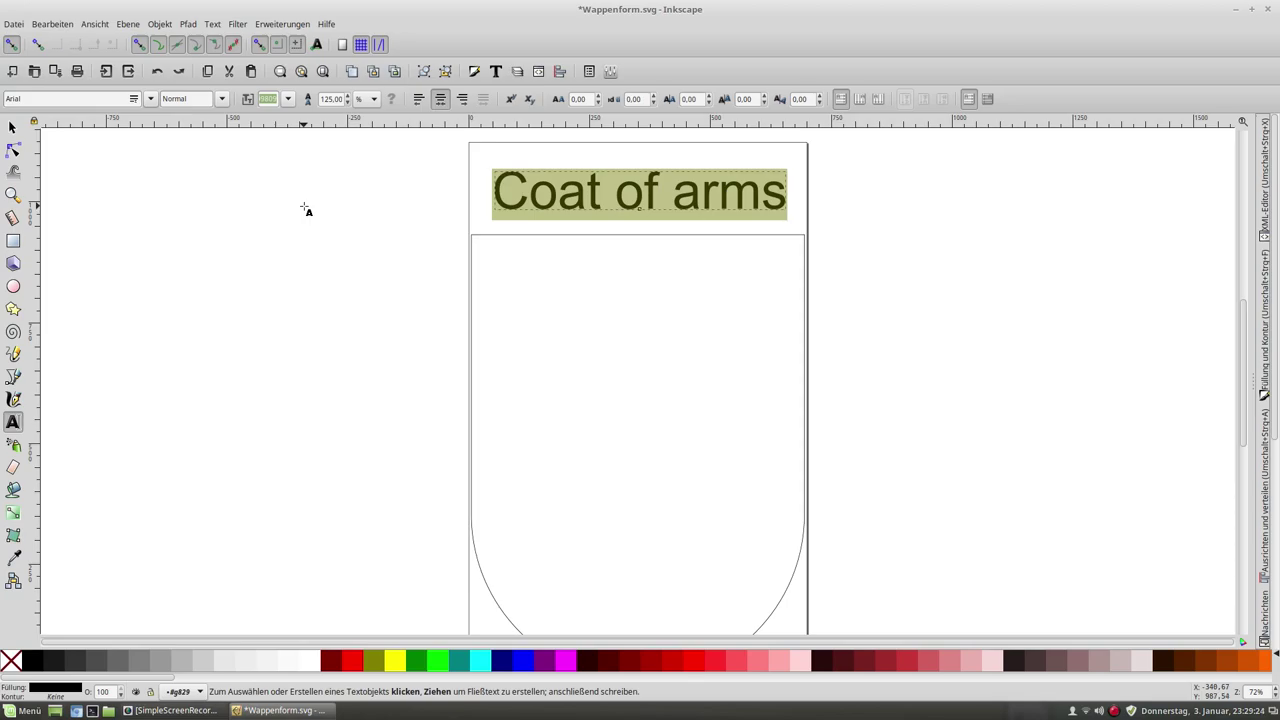
type("90")
key("Return")
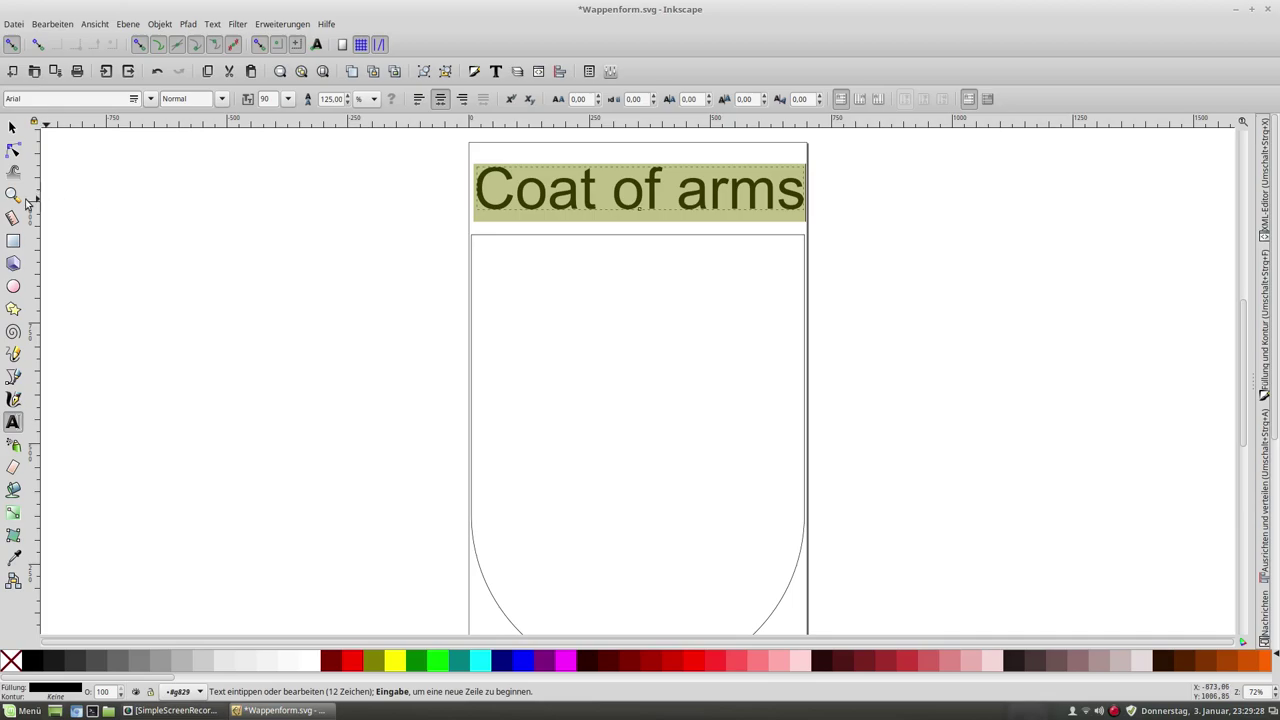
left_click(13, 128)
left_click(214, 234)
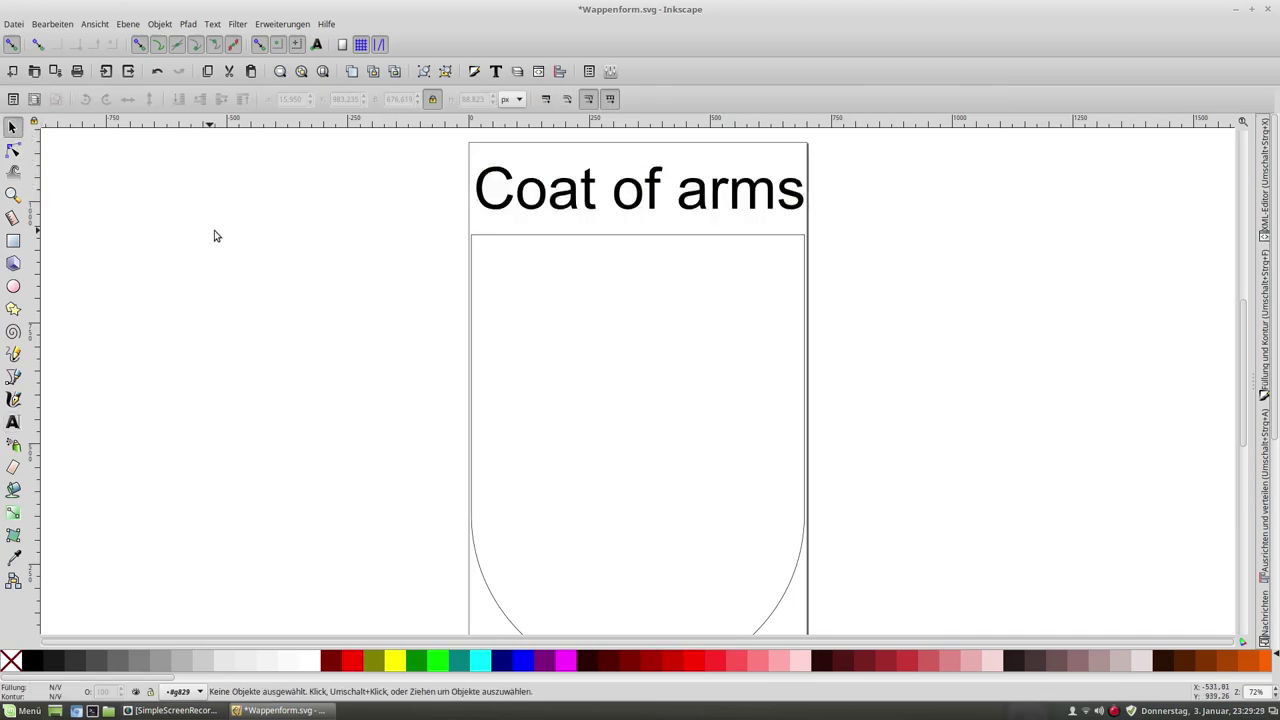
Nudge the Coat of arms title down to Y 944.617 px and select both title and shield
left_click(634, 195)
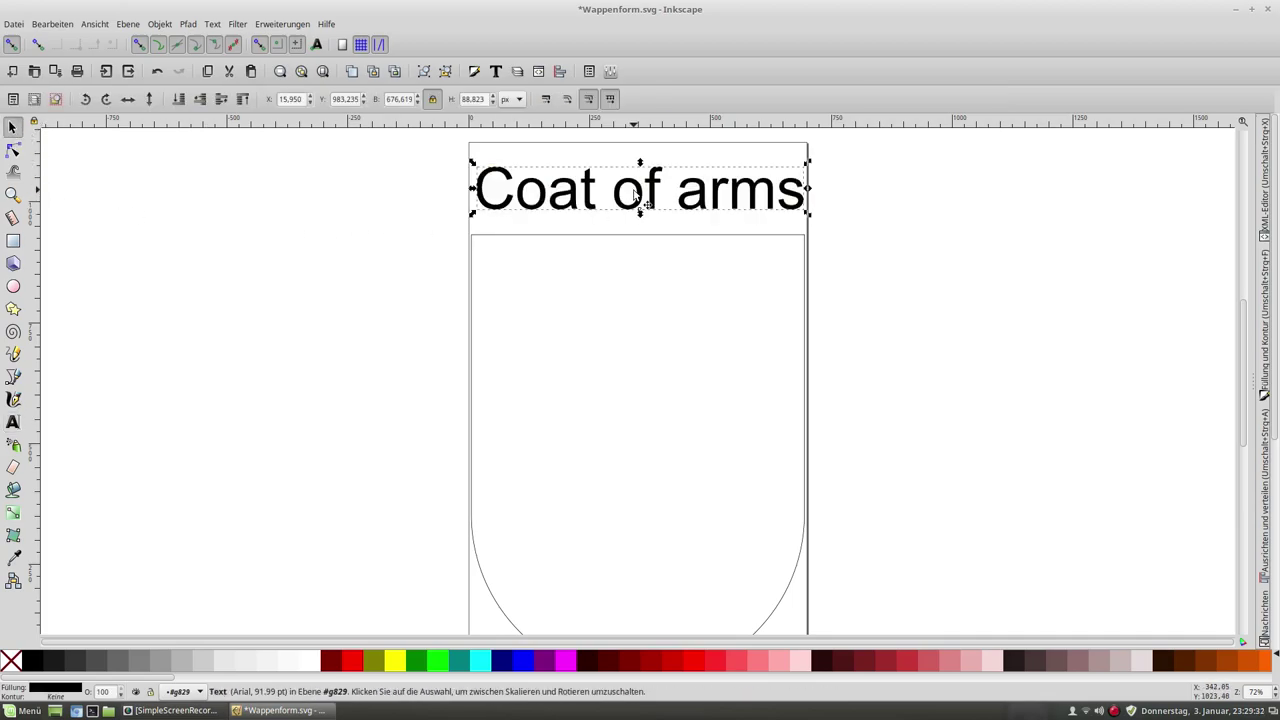
left_click_drag(634, 193, 631, 214)
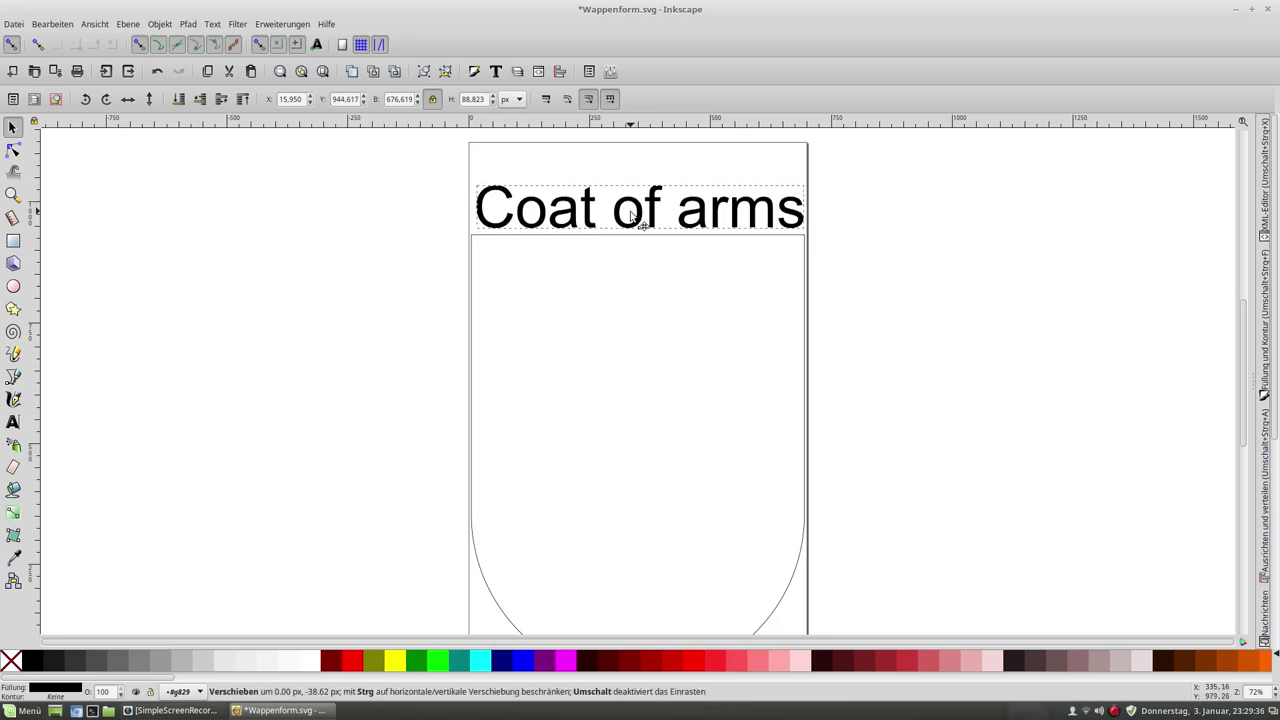
left_click_drag(632, 218, 632, 218)
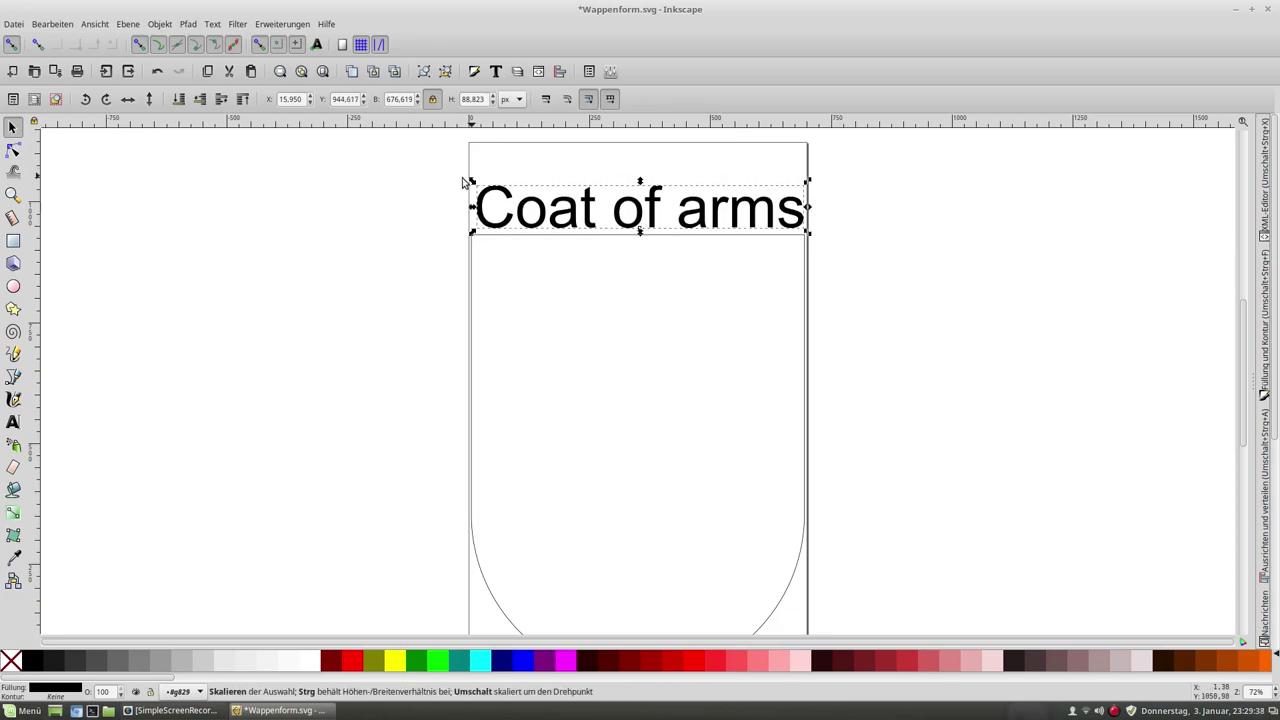
left_click_drag(443, 157, 913, 583)
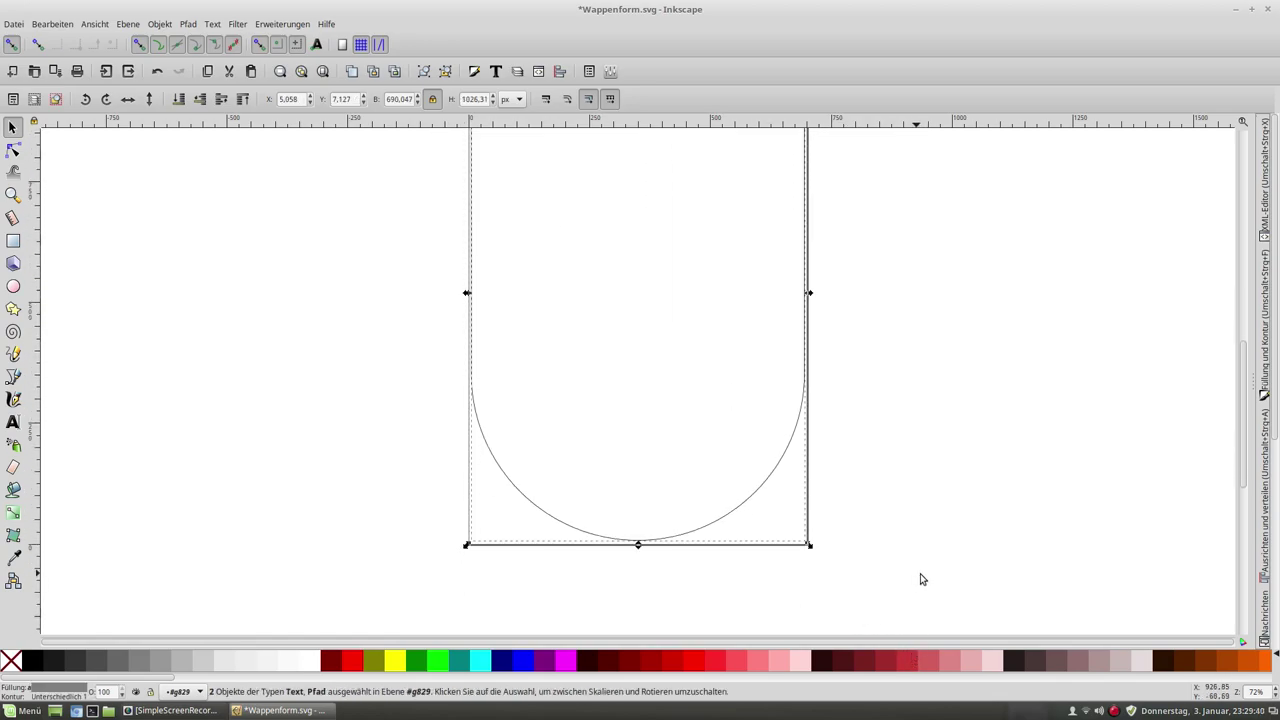
scroll(990, 580, "up", 3)
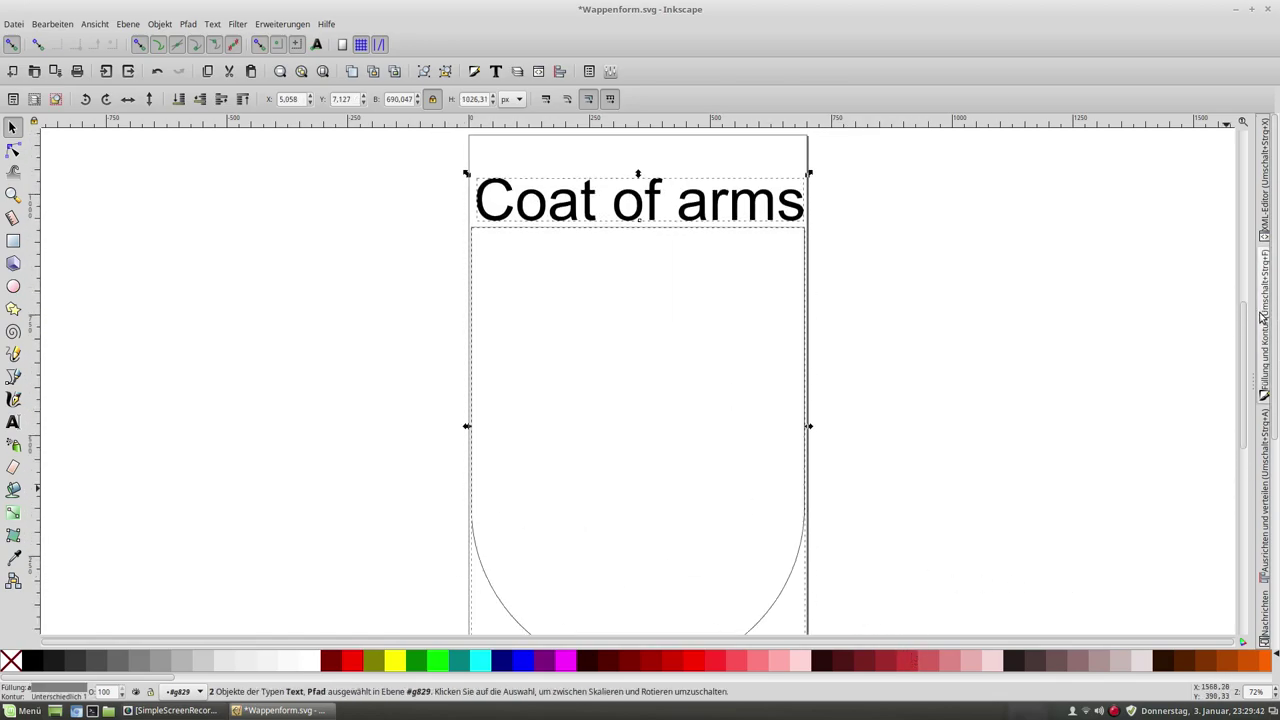
Centre the title on the shield's vertical axis and group the two objects with Ctrl+G
left_click(1263, 521)
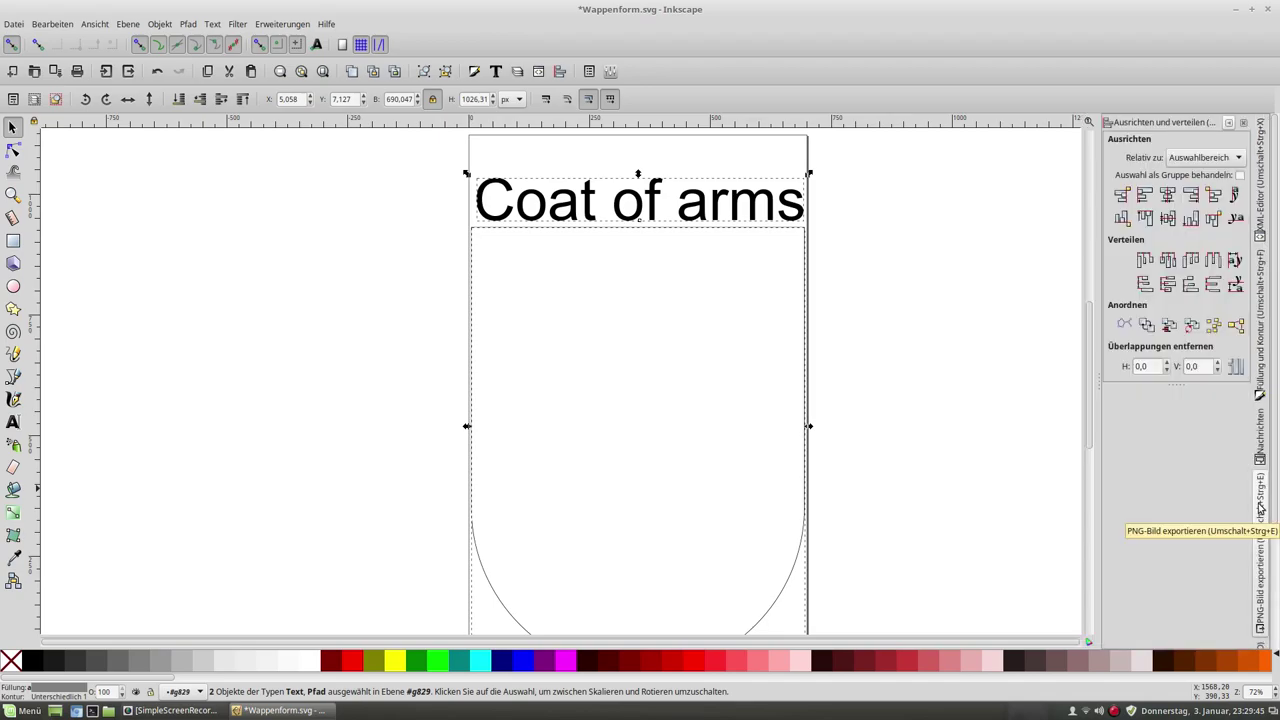
left_click(1169, 196)
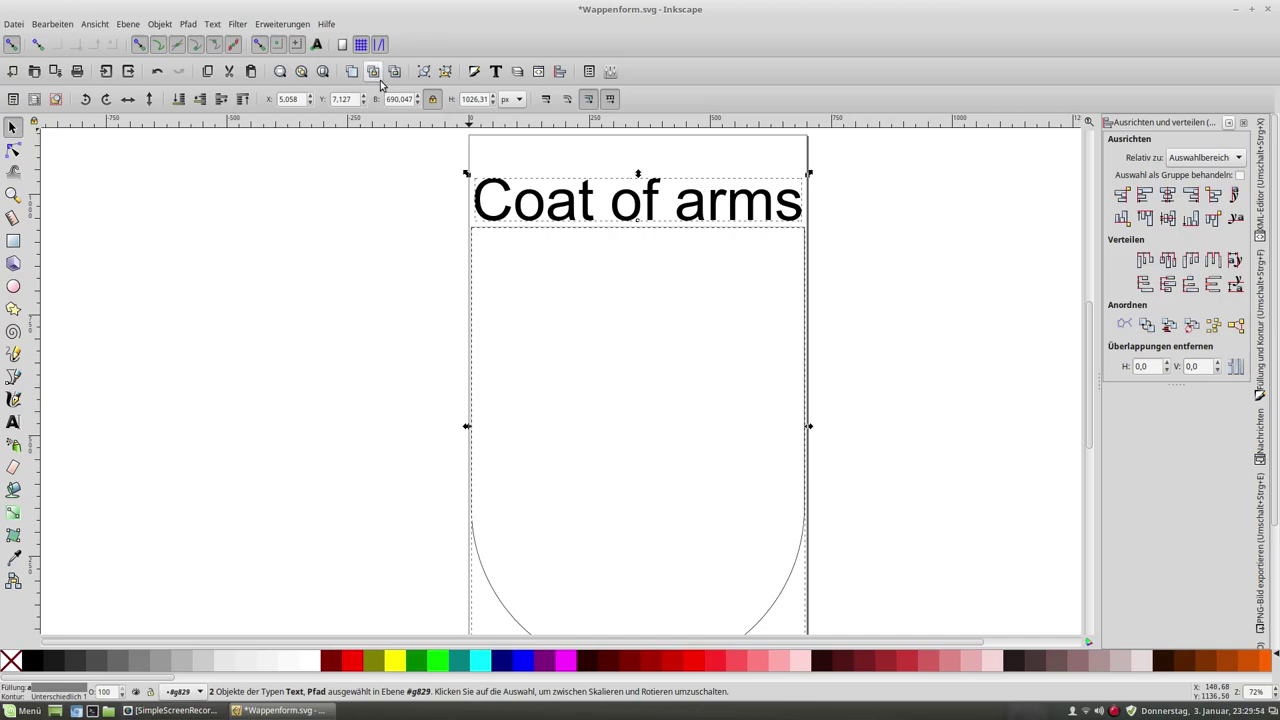
left_click(424, 74)
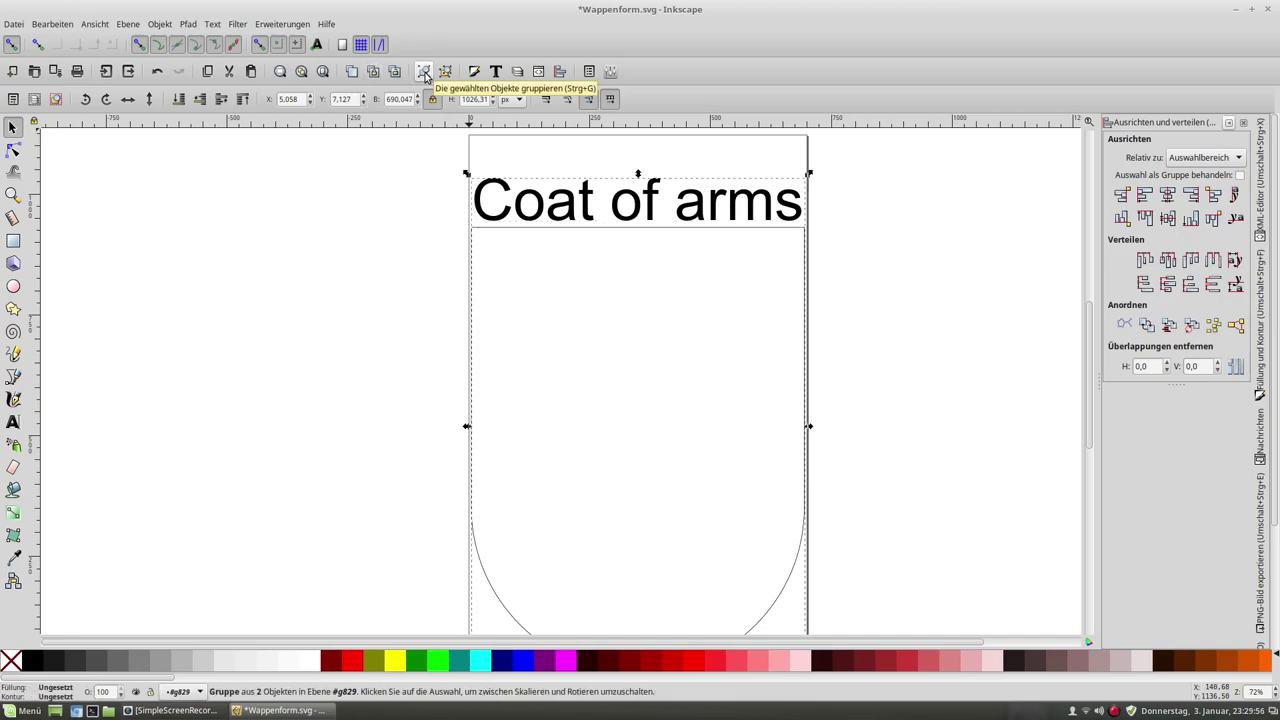
left_click(15, 24)
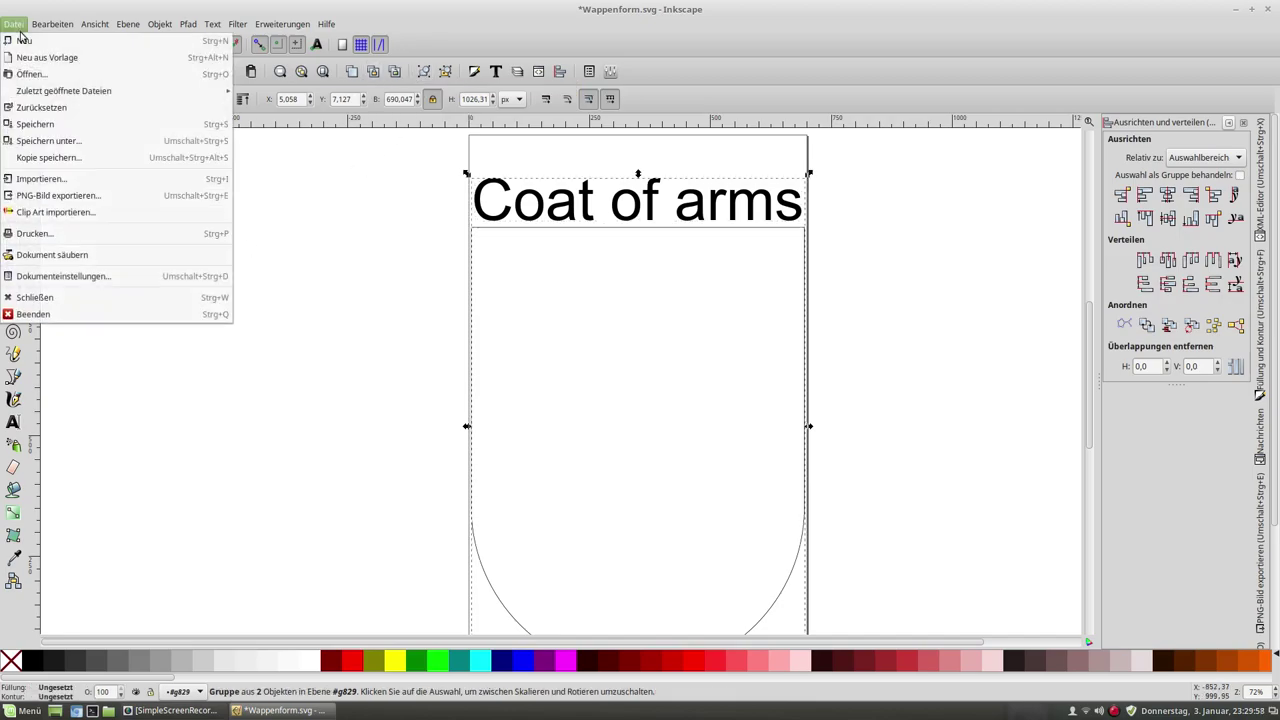
left_click(57, 138)
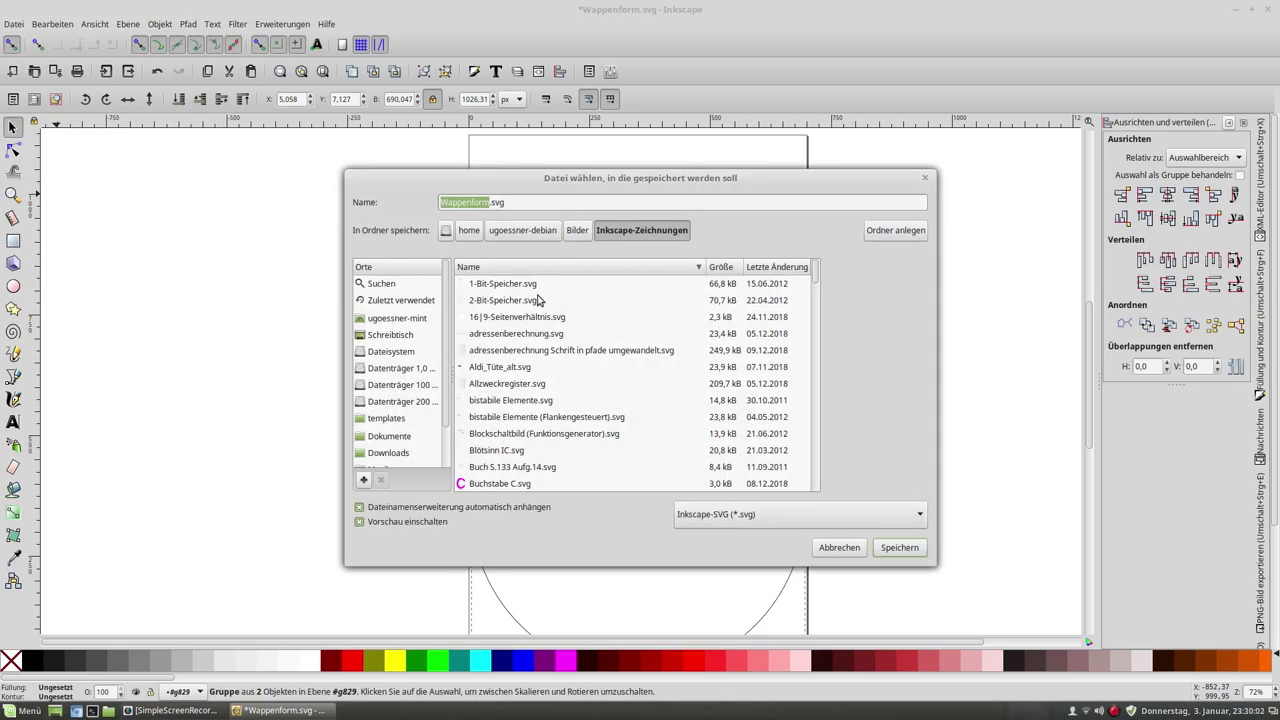
Enter the name 'Coat of arms form' and save the file as Coat of arms form.svg
type("C")
type("oat")
type(" of ")
type("ar")
type("ms f")
type("orm")
left_click(900, 547)
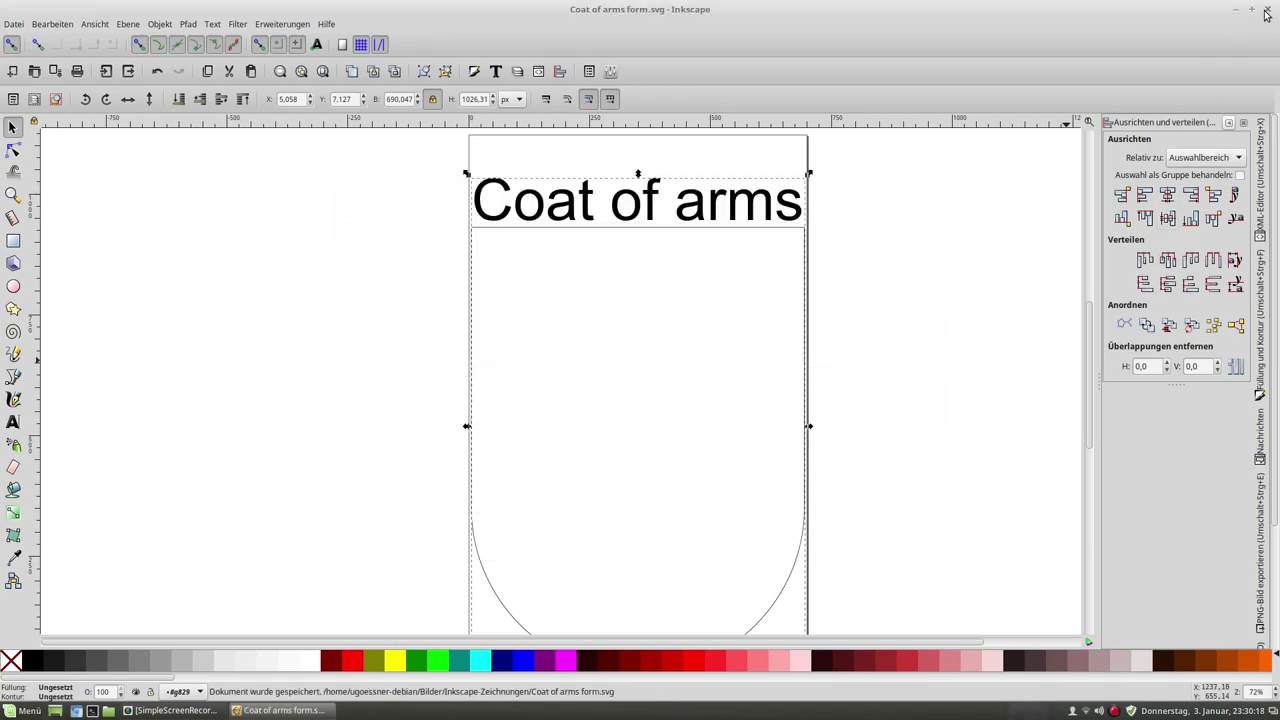
Close Inkscape and open openclipart.org in Chromium via the address-bar suggestion
left_click(1270, 10)
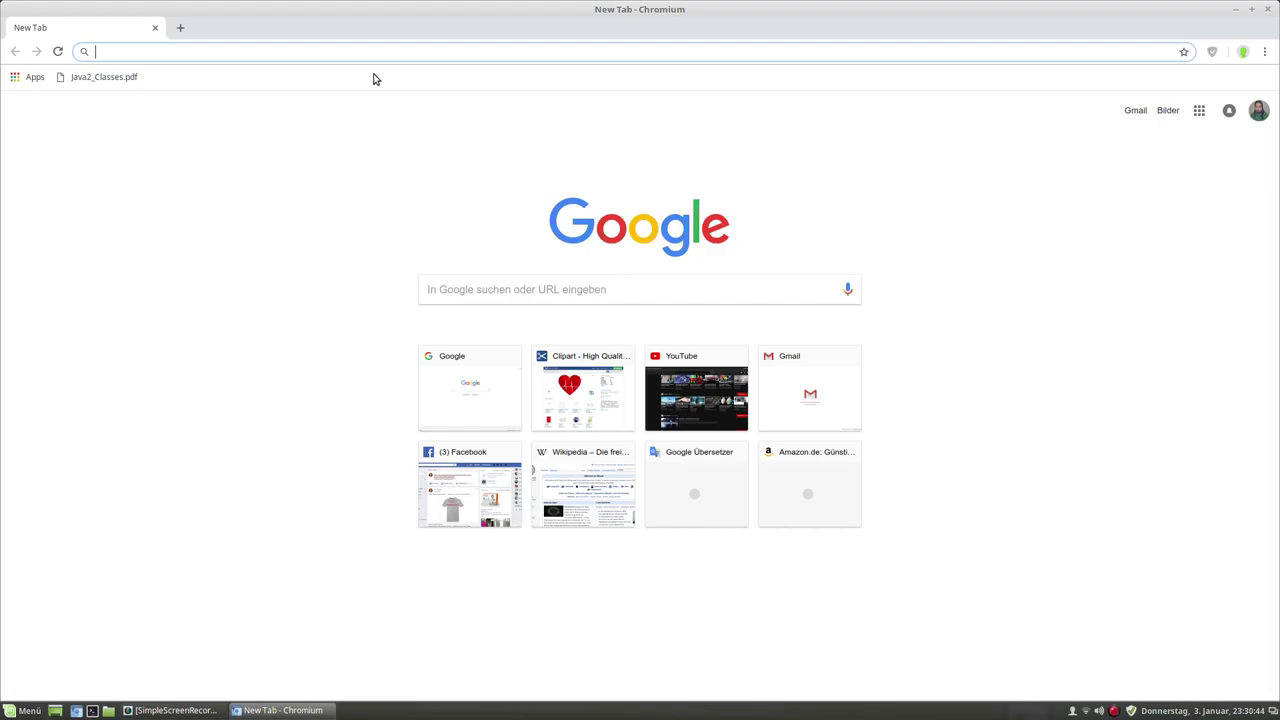
type("ope")
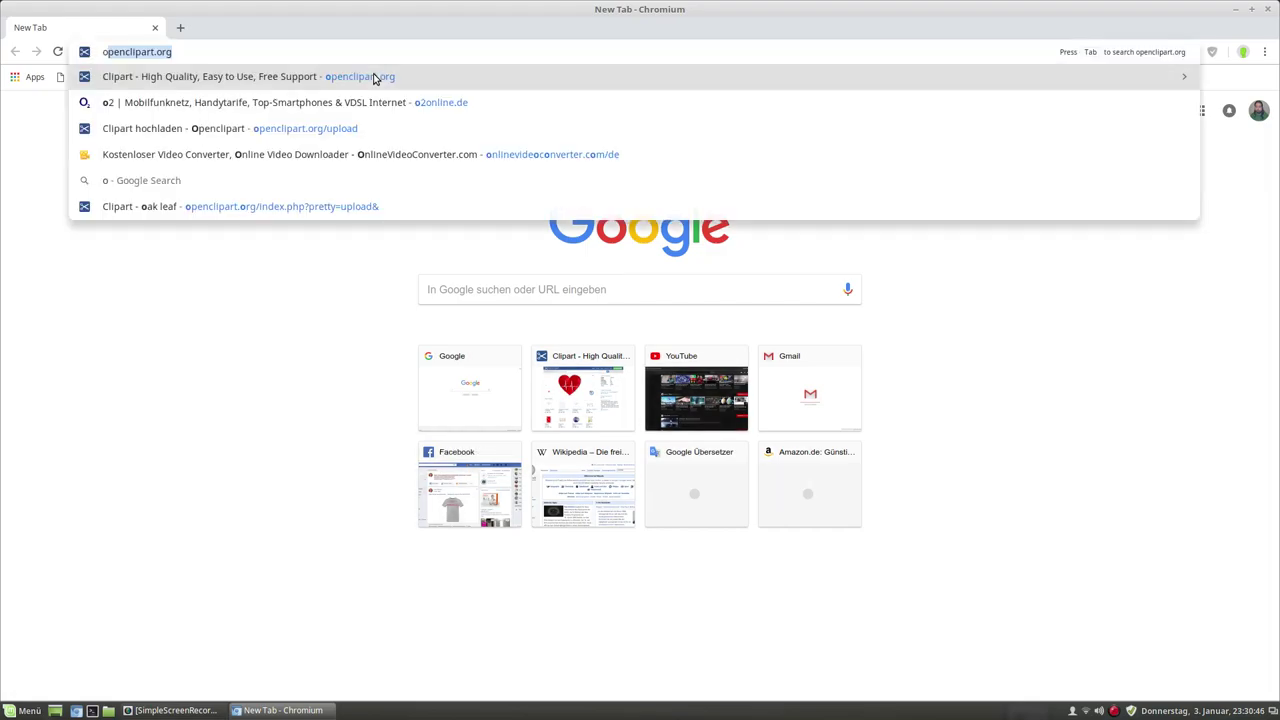
type("ncli")
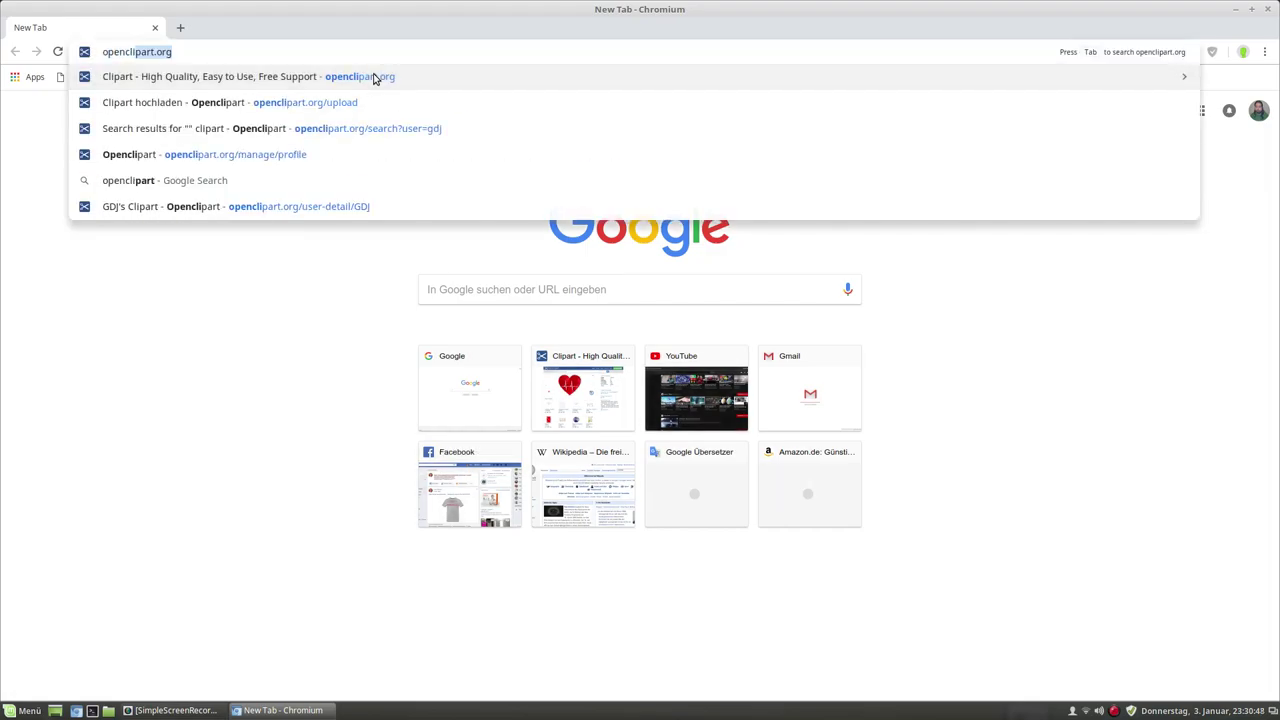
type("part")
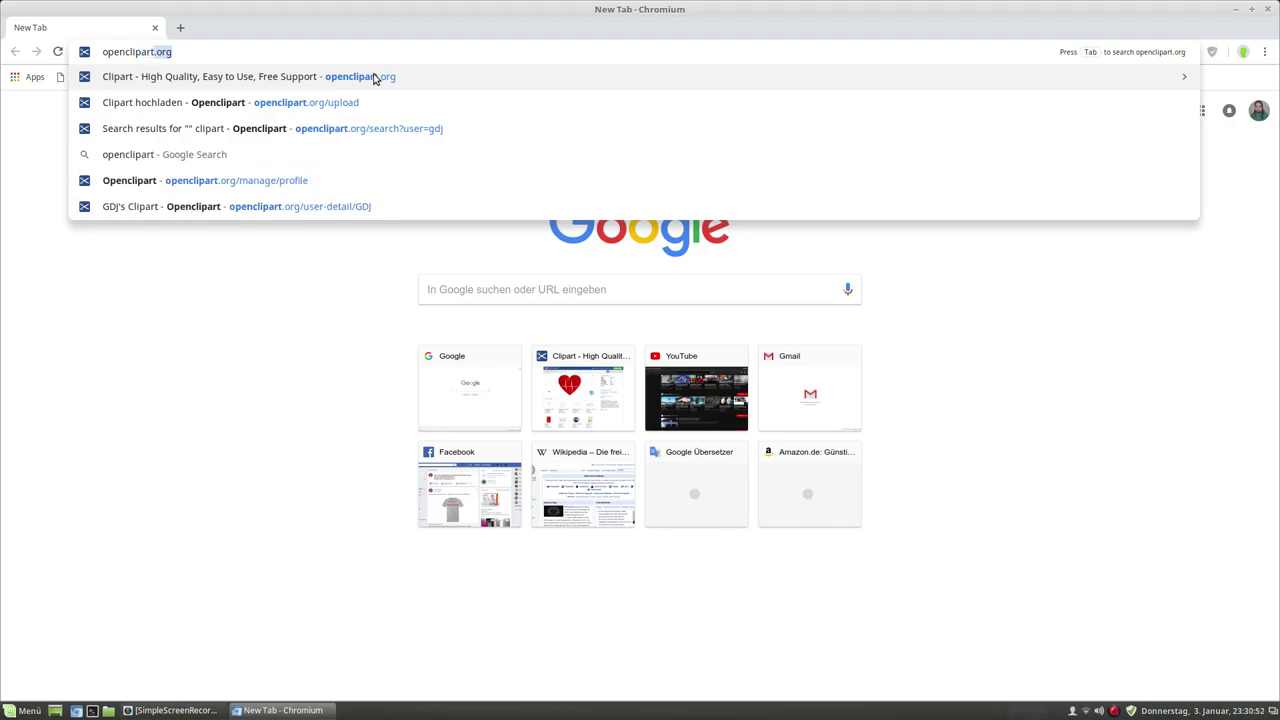
left_click(374, 78)
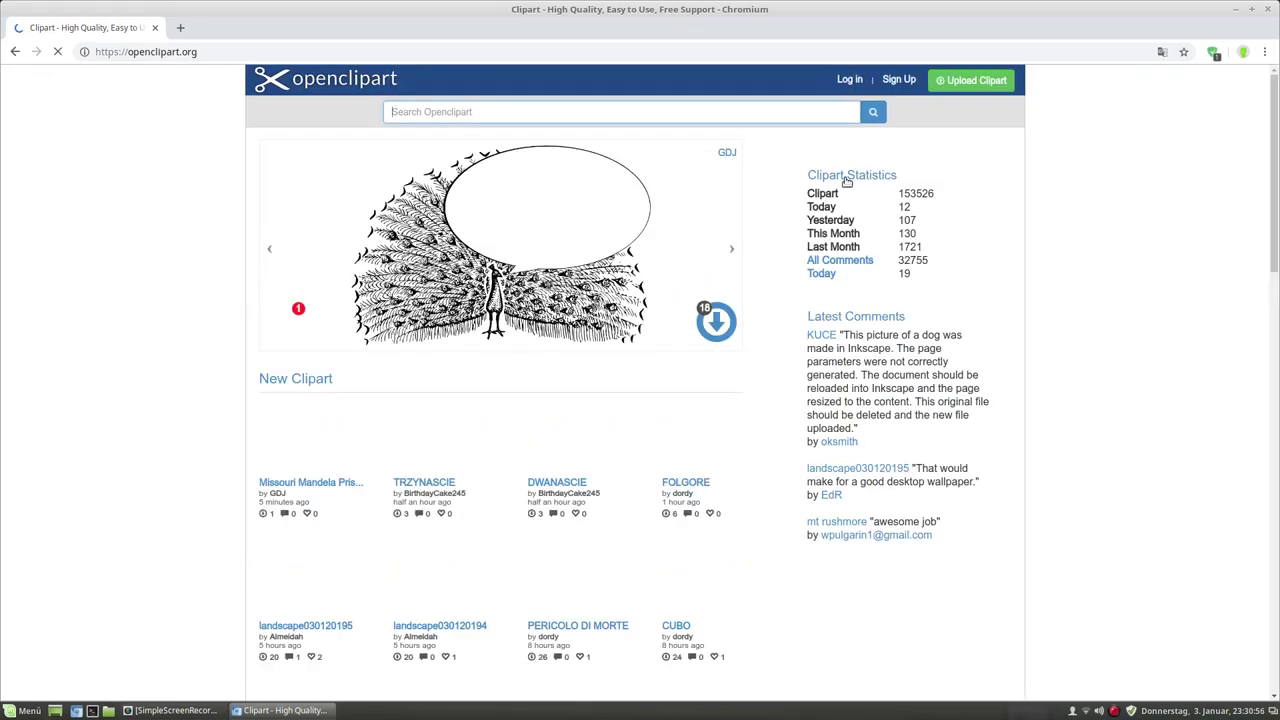
Dismiss the keyring prompt, pick the saved username, type the account password and log in
left_click(850, 80)
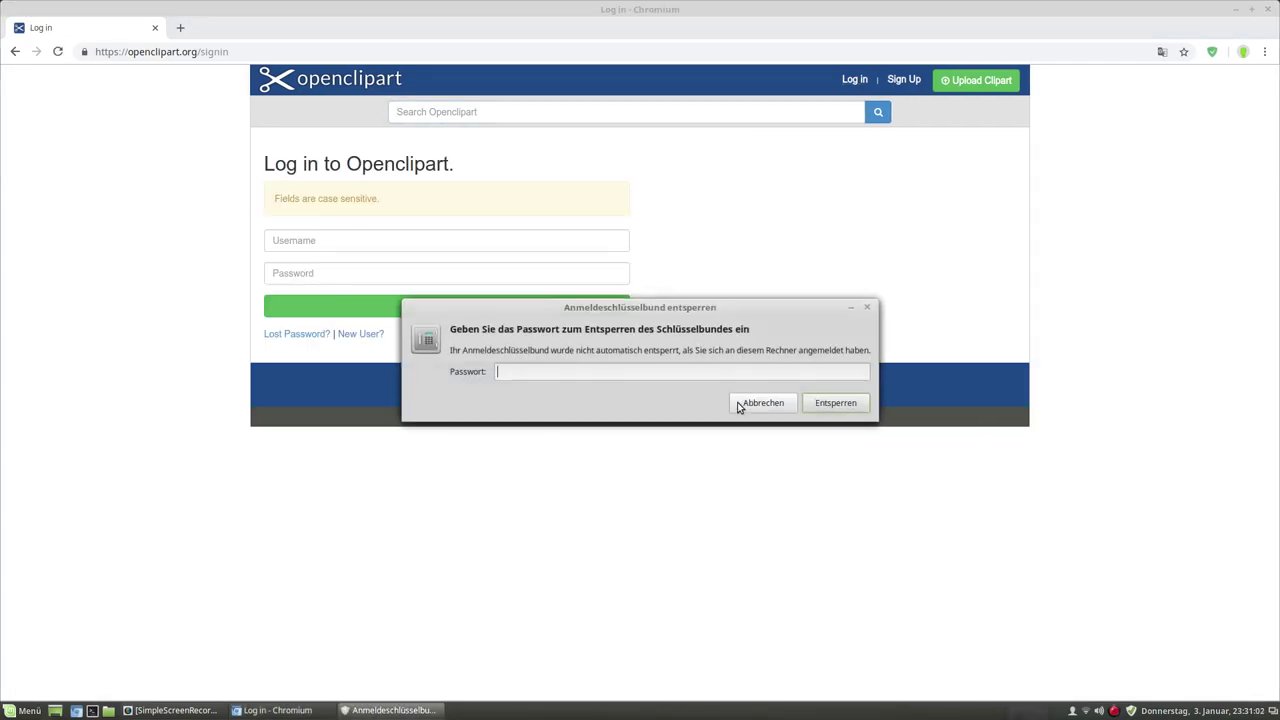
left_click(740, 404)
left_click(338, 243)
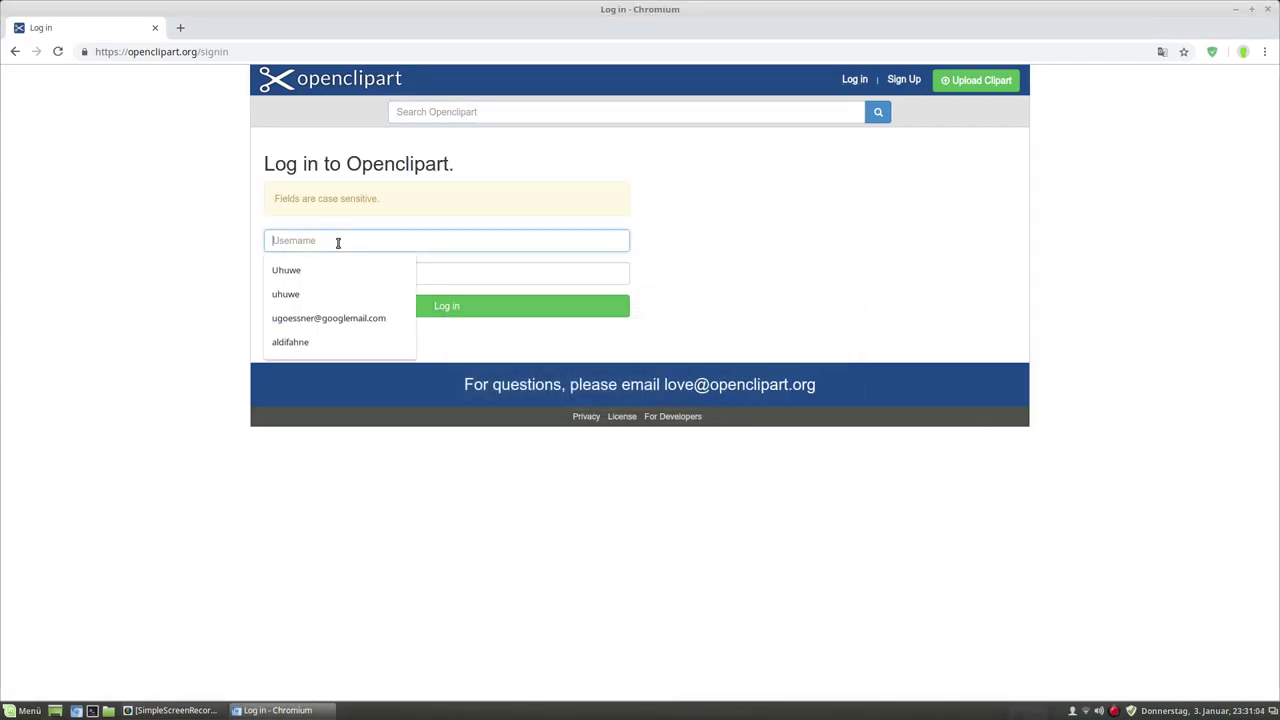
left_click(310, 271)
left_click(311, 271)
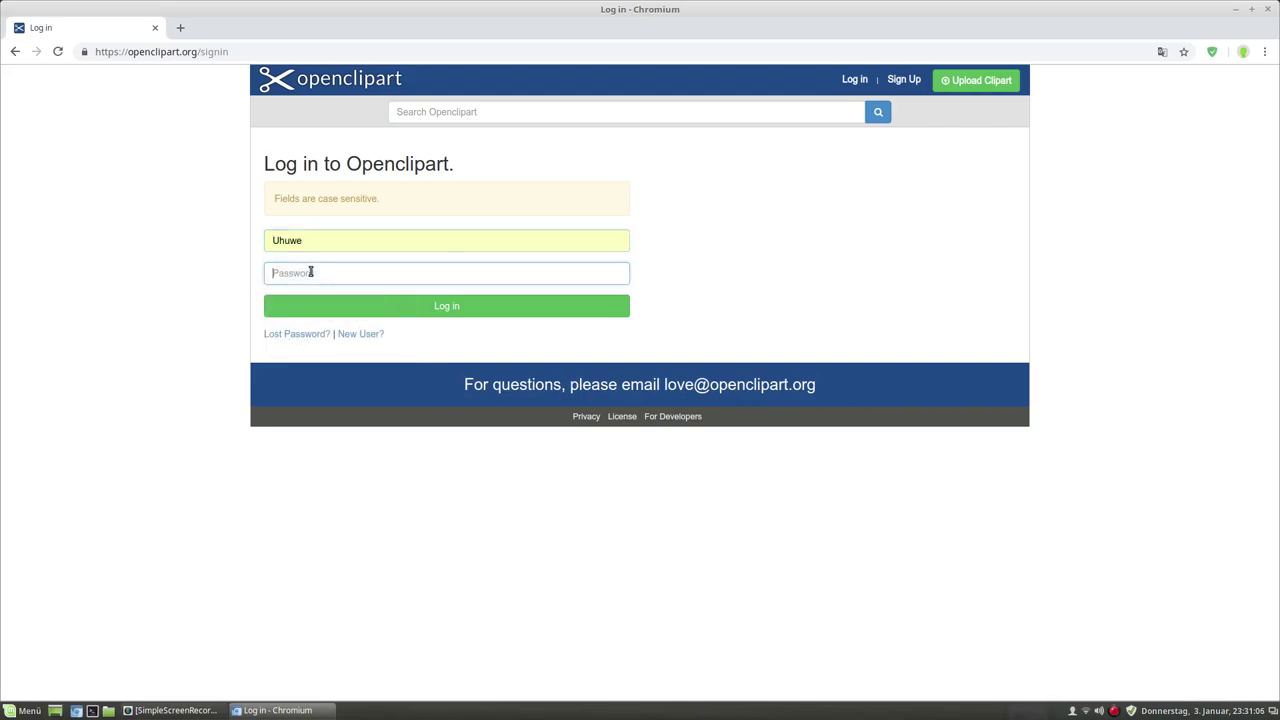
type("•••")
type("•••••")
left_click(417, 303)
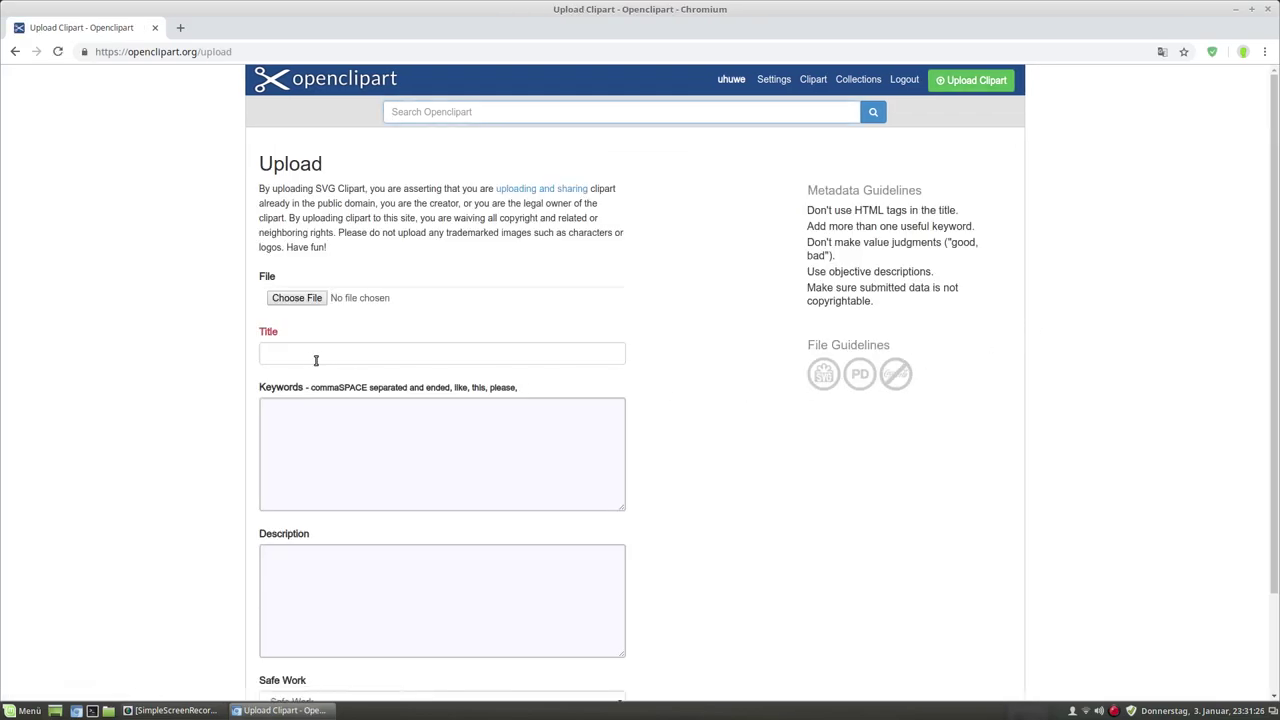
Enter title 'Form of Coat of arms' and keywords 'Coat of arms, Form', then submit the form
left_click(309, 356)
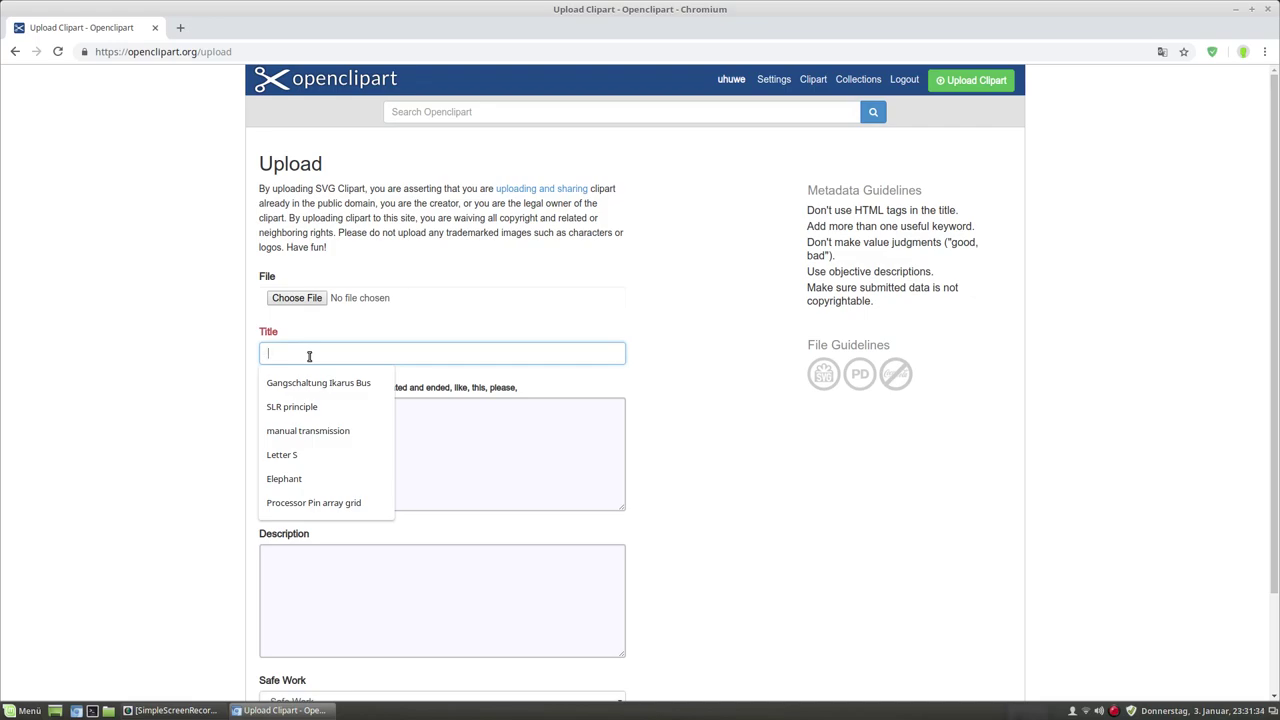
type("For")
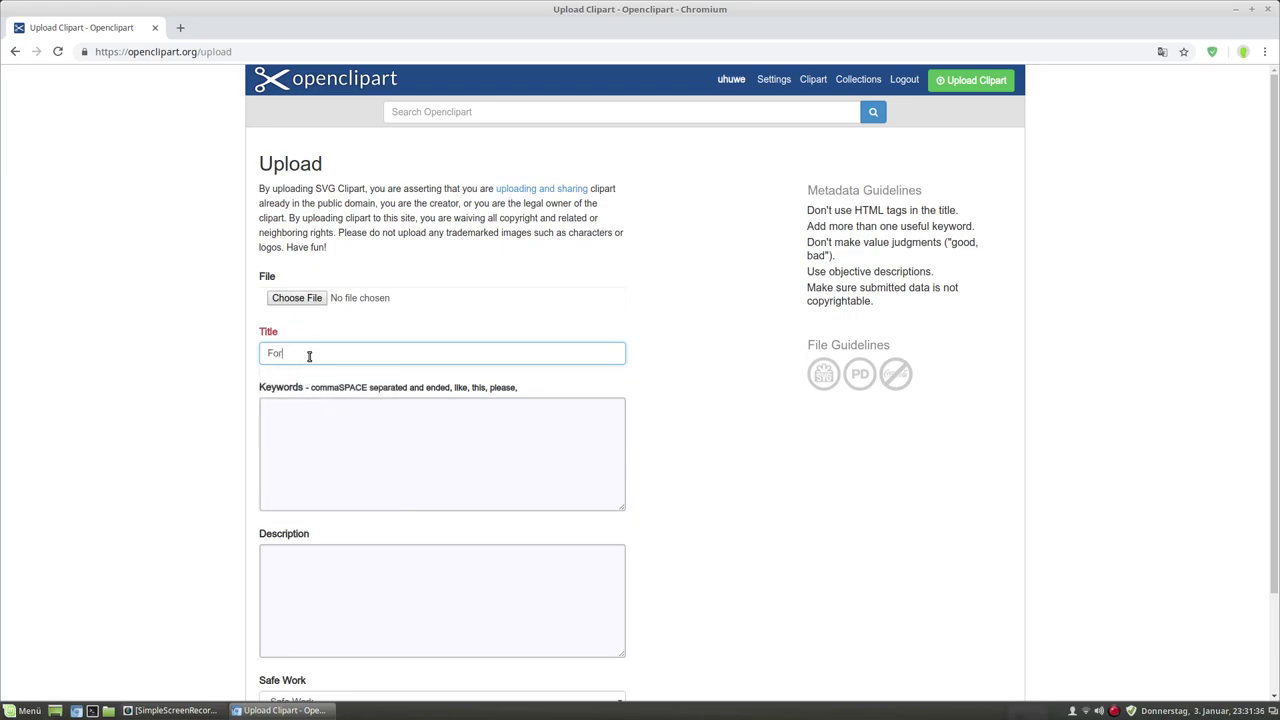
type("m o")
type("f Co")
type("at ")
type("of ")
type("arm")
type("s")
left_click(341, 420)
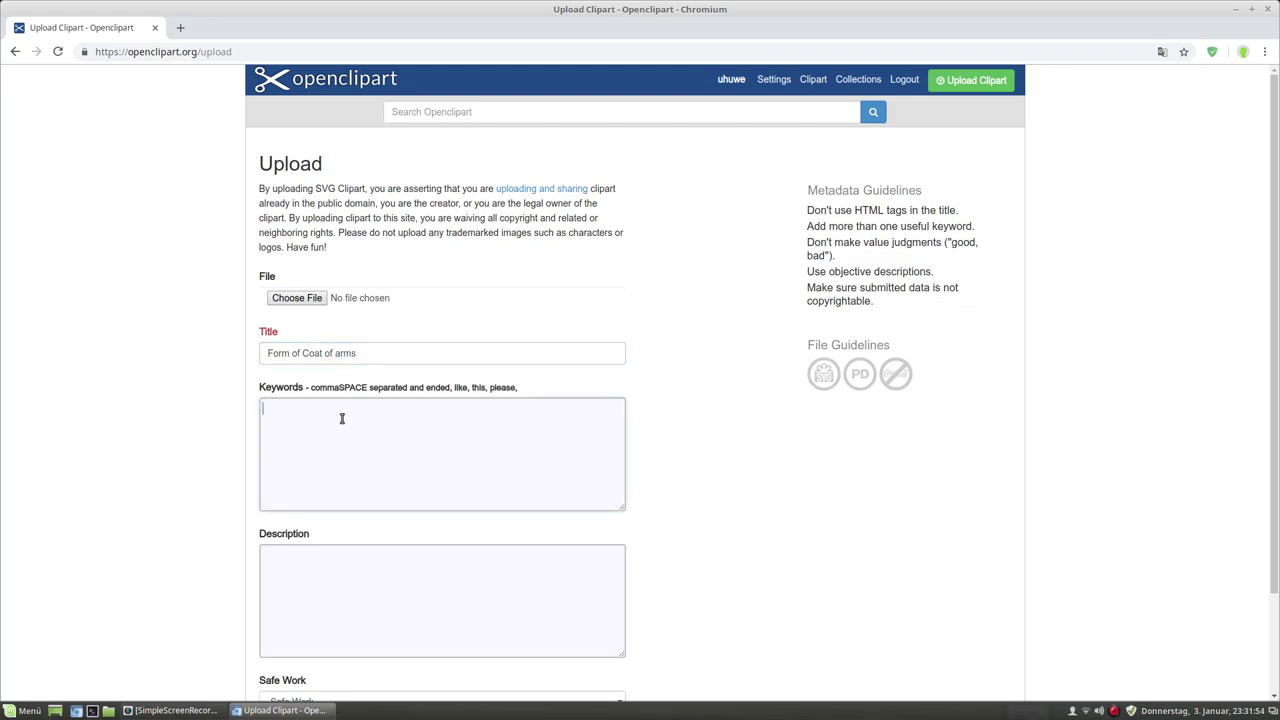
type("Coat ")
type("of")
type(" ar")
type("ms,")
type(" F")
type("orm")
scroll(375, 605, "down", 3)
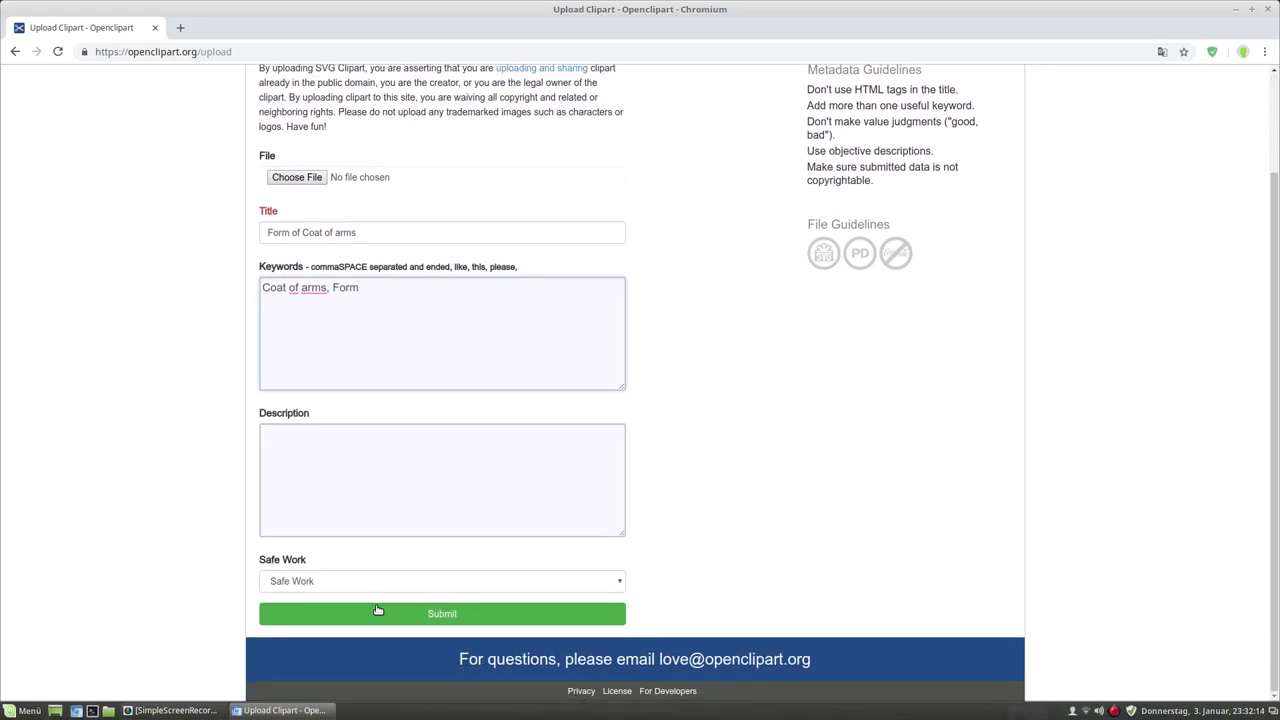
left_click(434, 614)
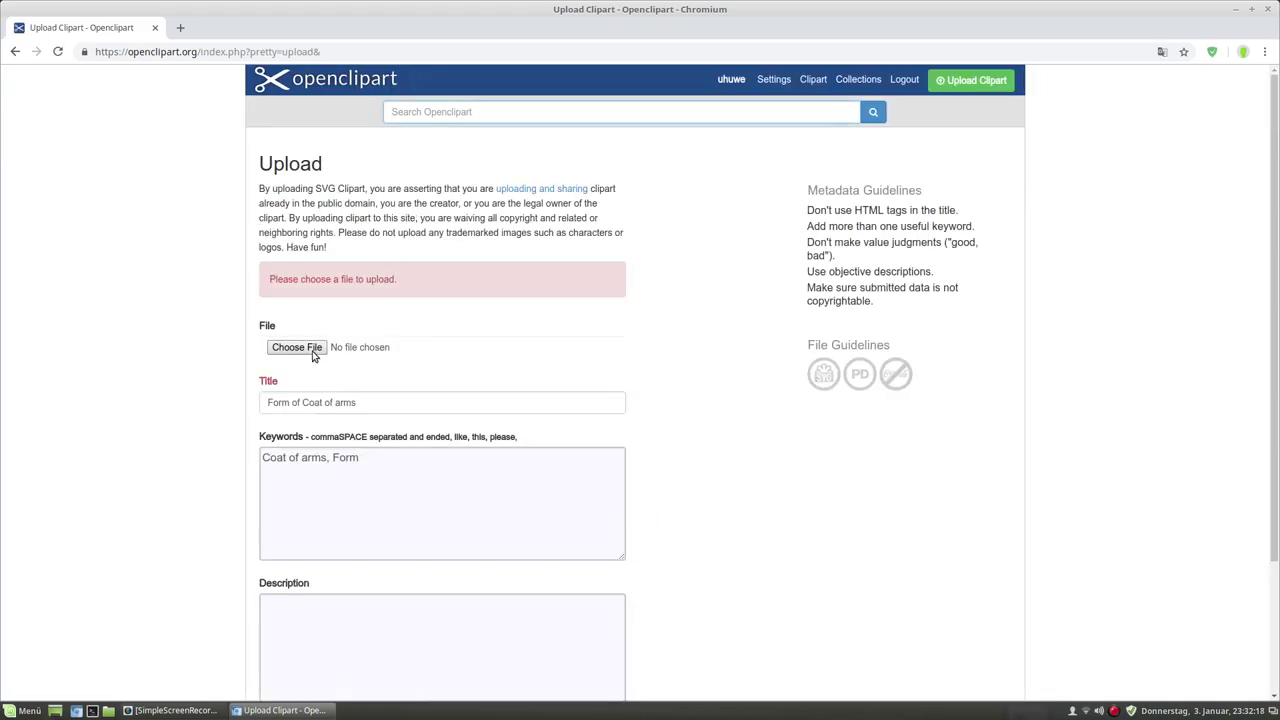
Open the file chooser and browse the home folder for the drawings location
left_click(314, 348)
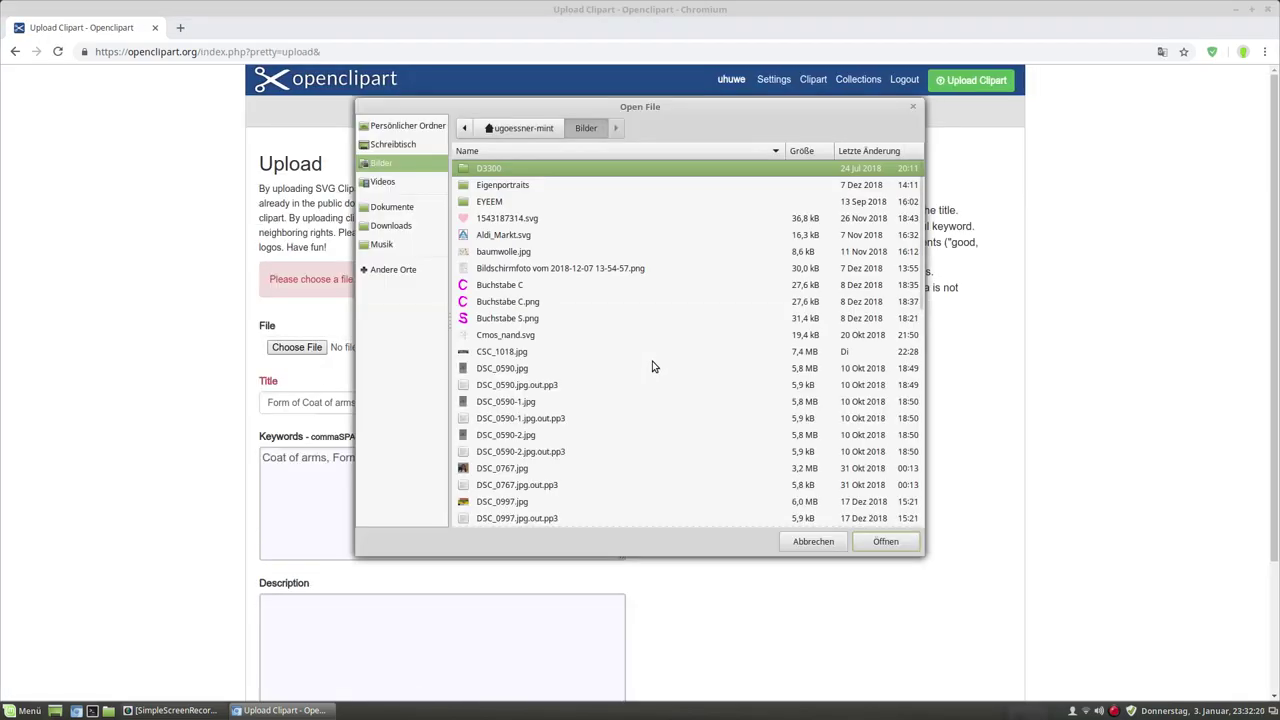
left_click(530, 130)
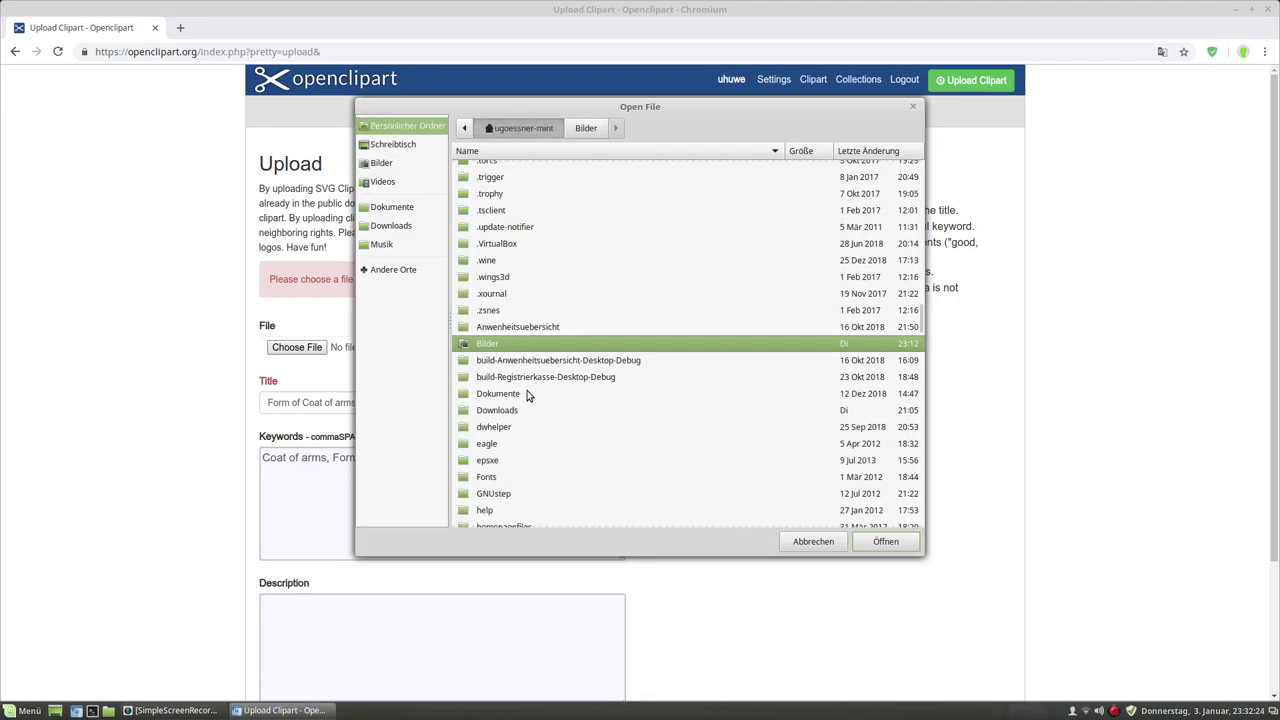
scroll(555, 400, "down", 4)
scroll(580, 400, "down", 5)
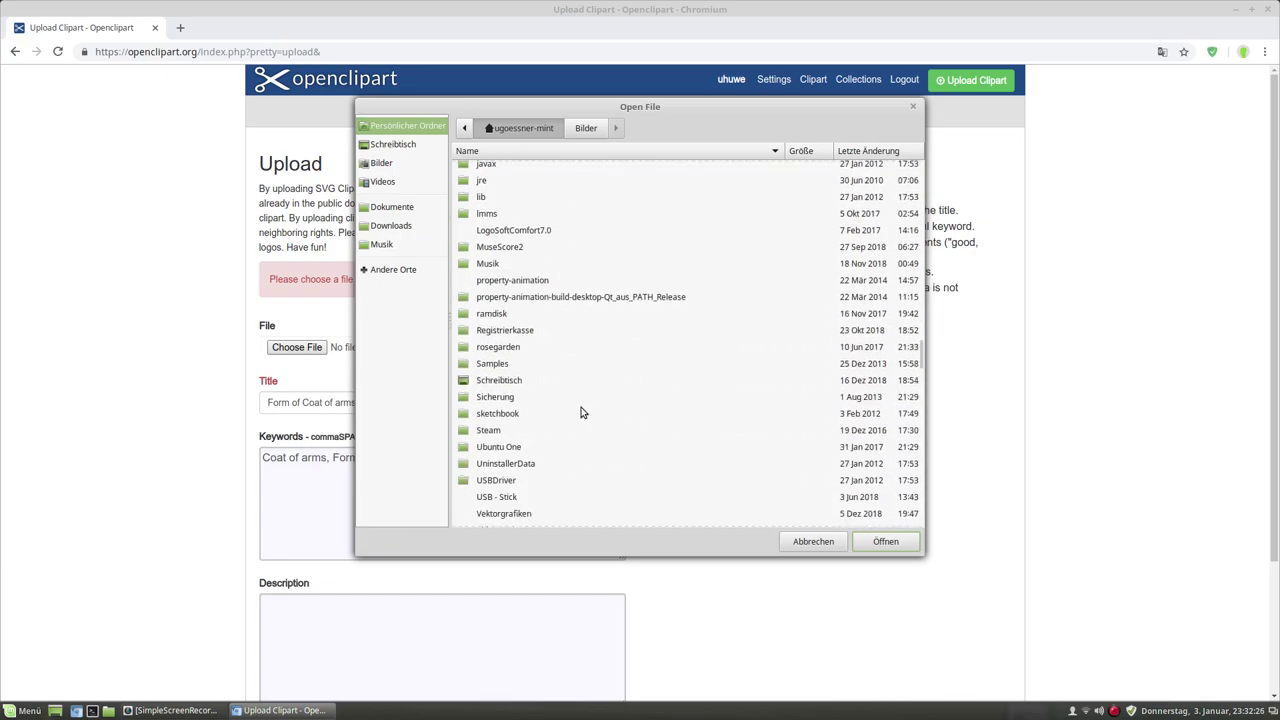
scroll(582, 412, "down", 5)
scroll(582, 410, "down", 5)
scroll(582, 410, "down", 3)
scroll(582, 415, "down", 5)
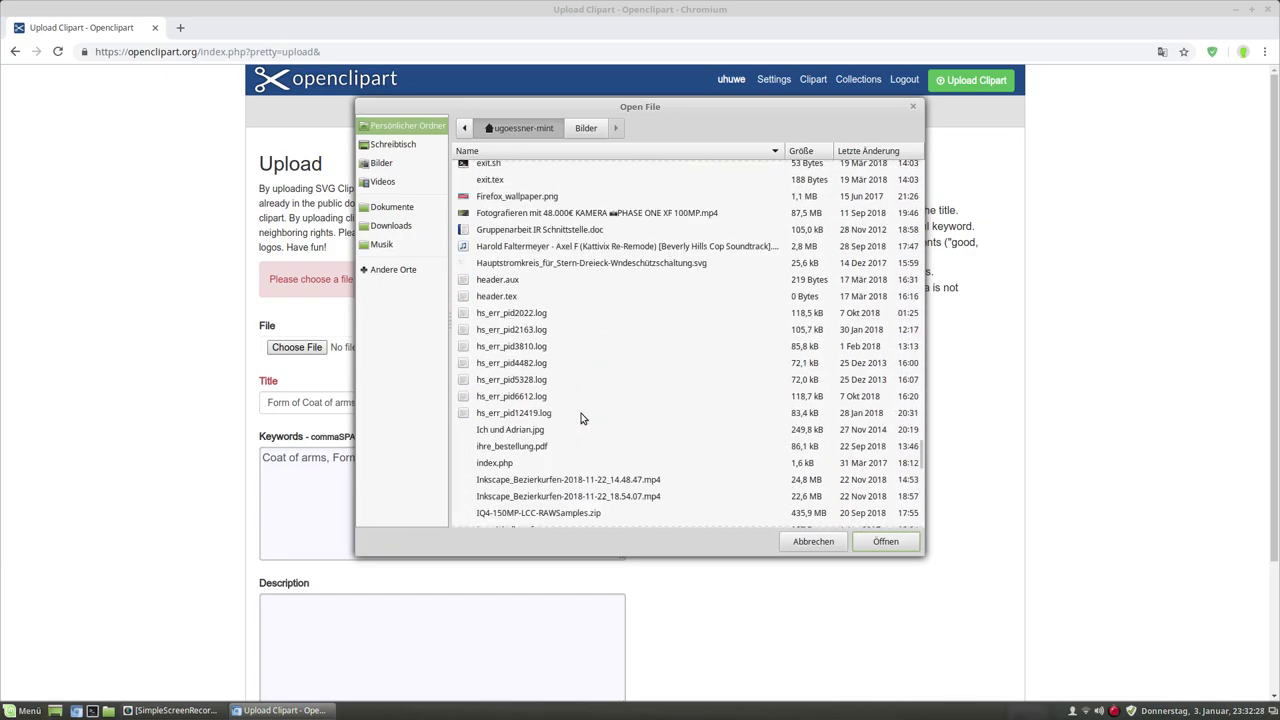
scroll(582, 418, "down", 5)
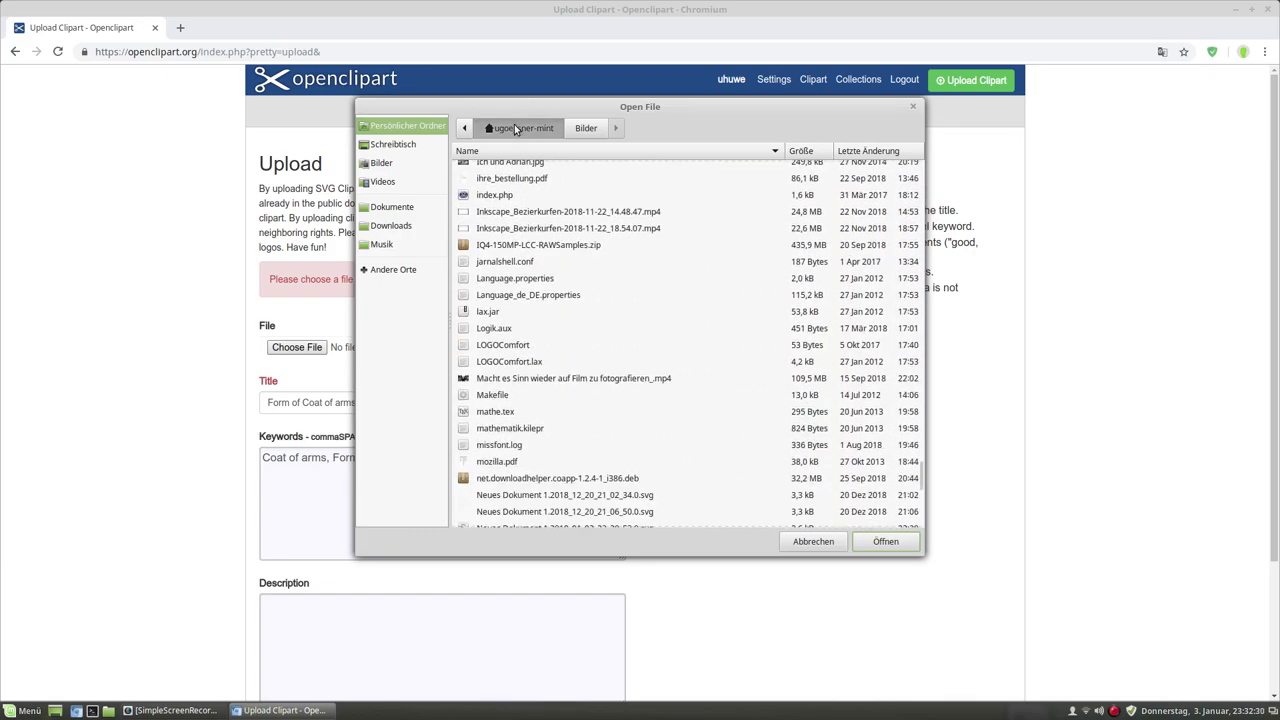
scroll(620, 340, "up", 6)
scroll(648, 340, "up", 5)
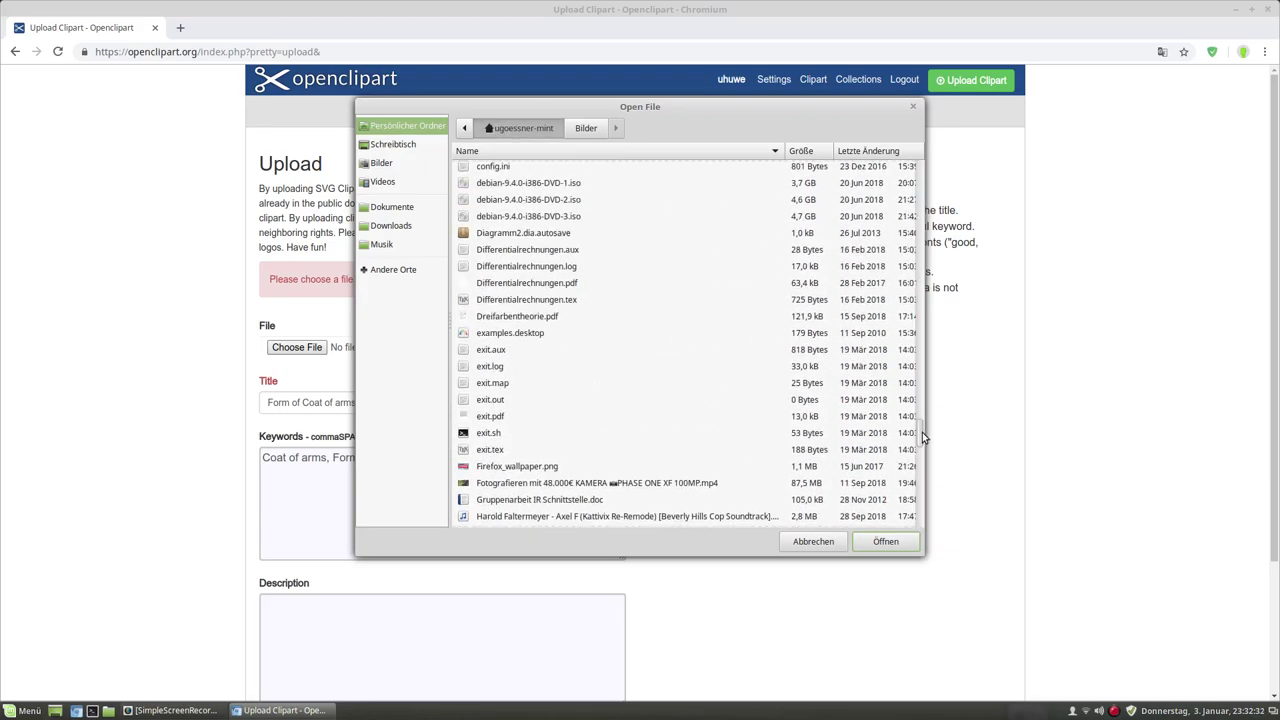
left_click_drag(922, 432, 922, 155)
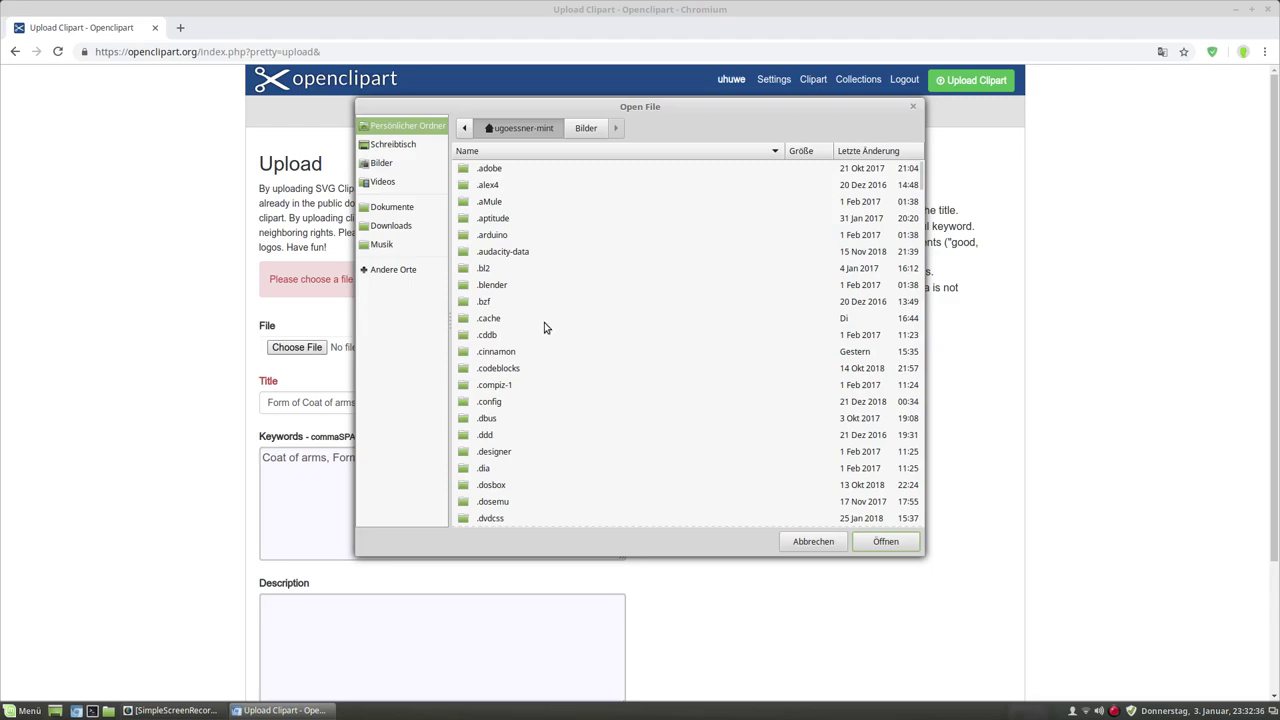
scroll(557, 400, "down", 4)
scroll(558, 402, "down", 2)
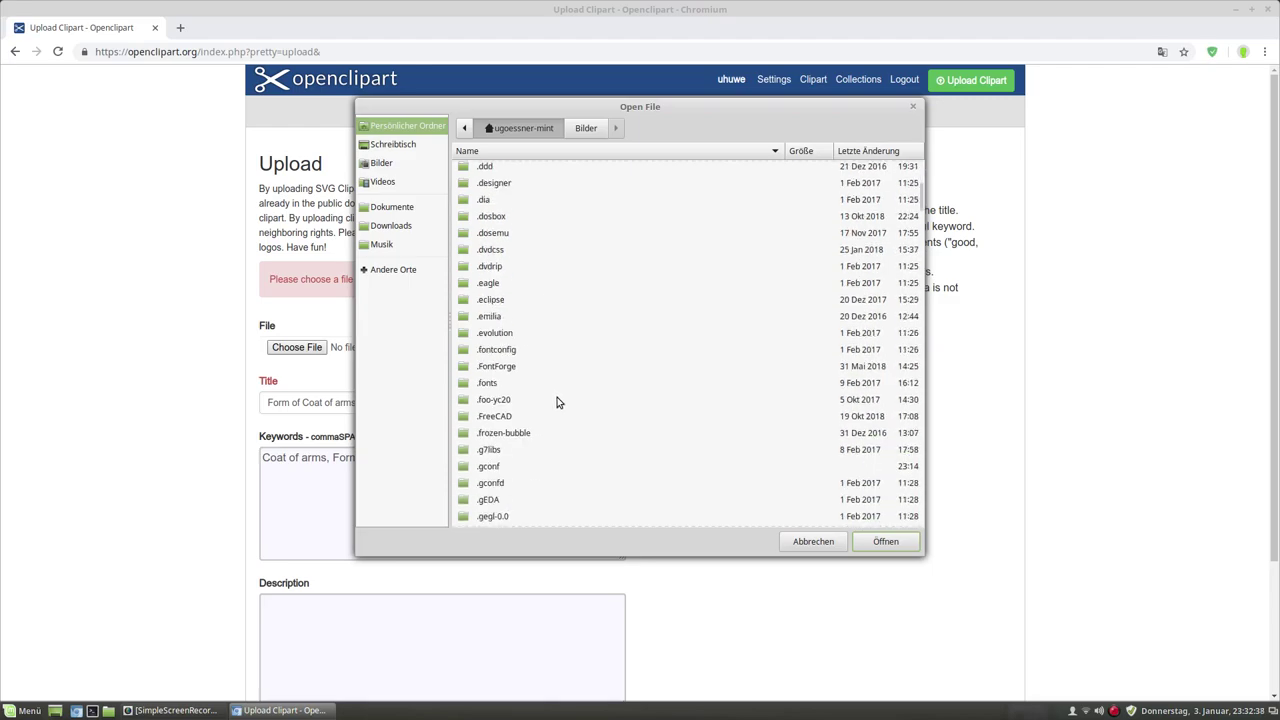
scroll(558, 402, "down", 3)
scroll(558, 402, "down", 3)
scroll(558, 402, "down", 3)
scroll(558, 402, "down", 3)
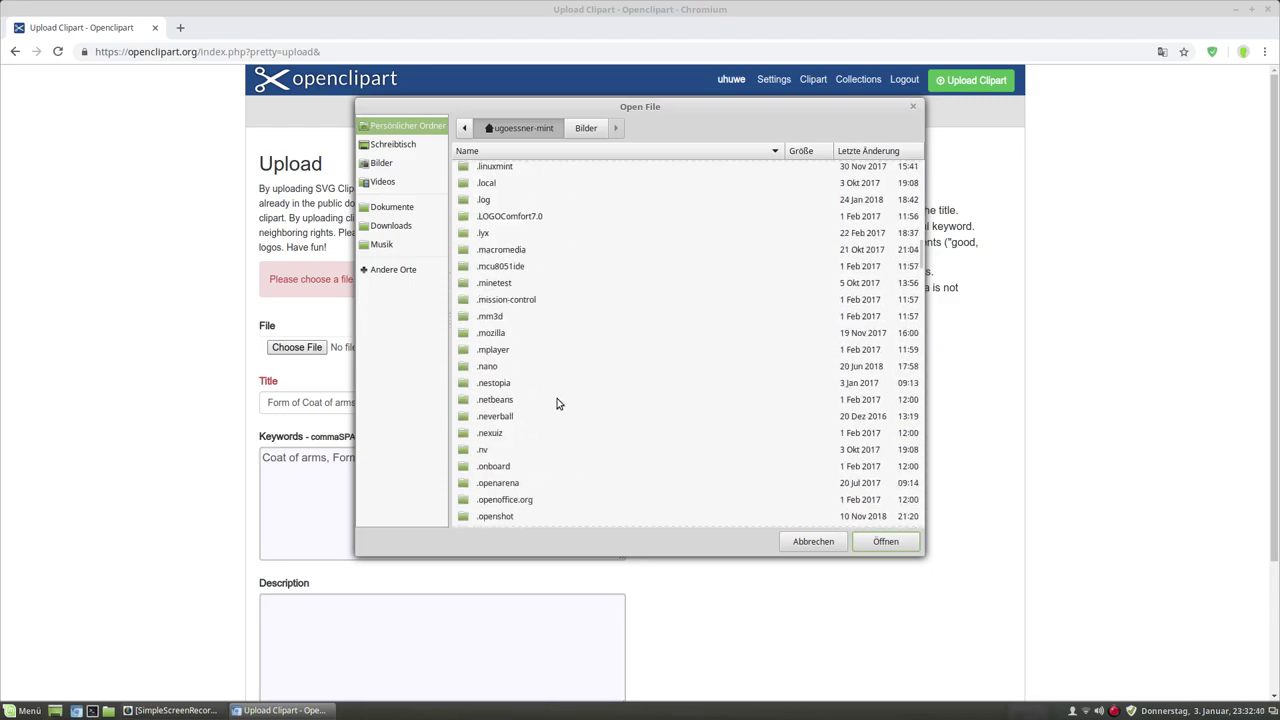
scroll(558, 402, "down", 3)
scroll(558, 403, "down", 3)
scroll(558, 403, "down", 3)
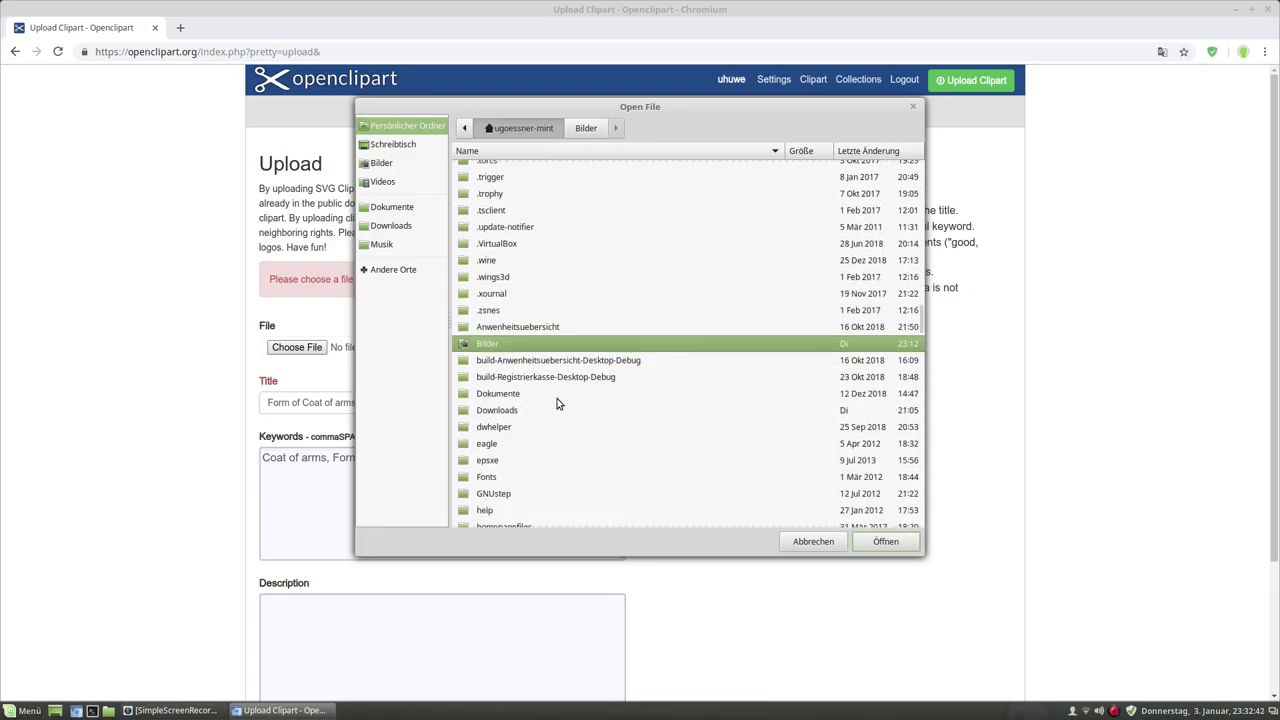
Navigate through the Debian user's home and Bilder into the Inkscape-Zeichnungen folder
double_click(505, 346)
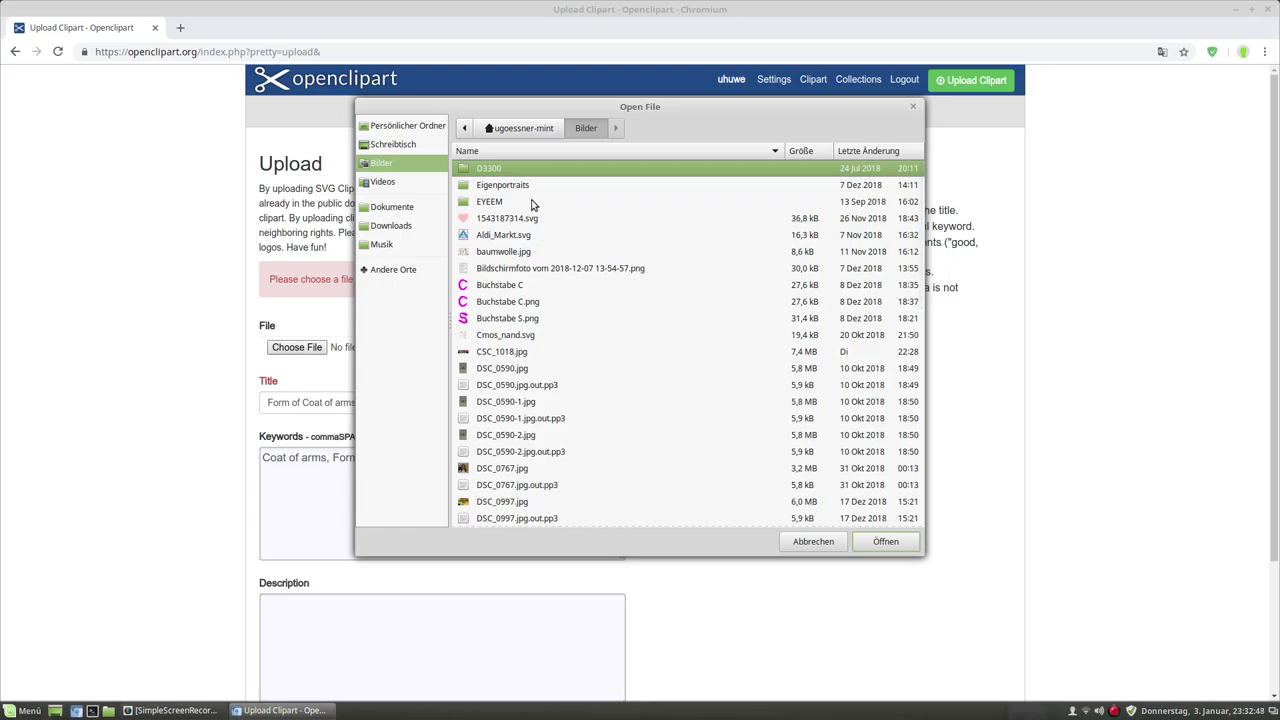
left_click(467, 129)
left_click(510, 128)
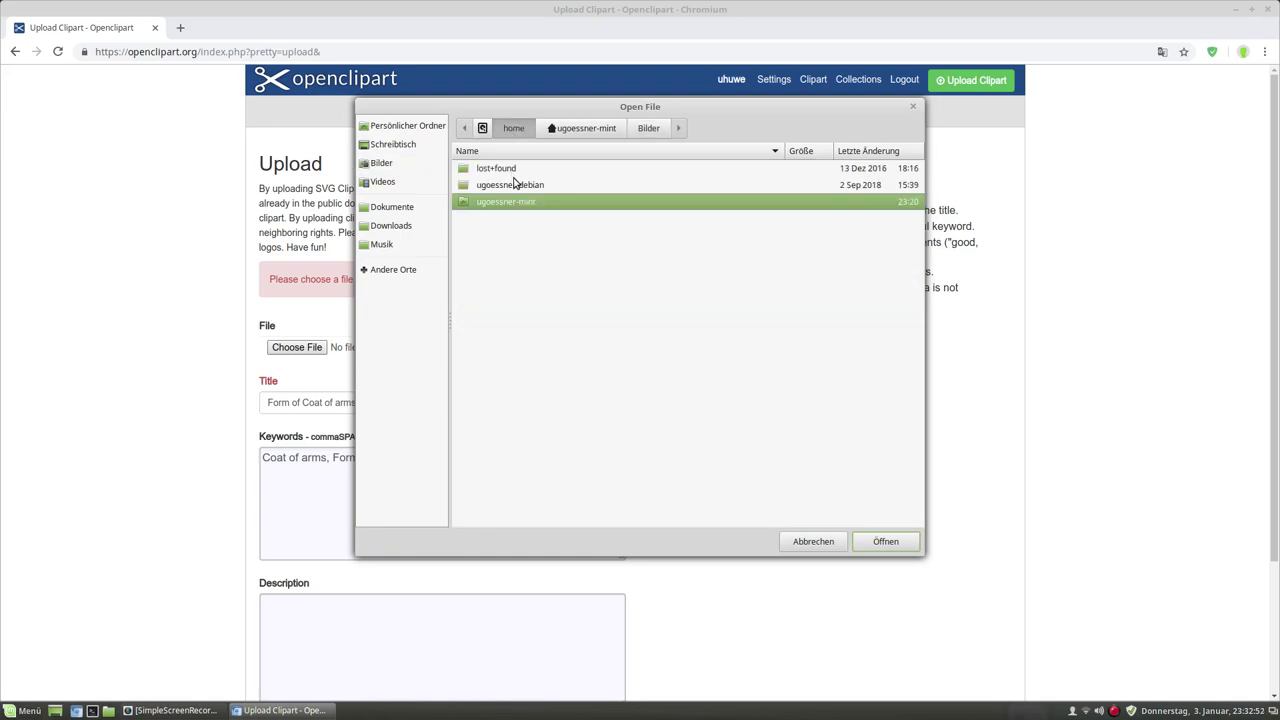
double_click(512, 185)
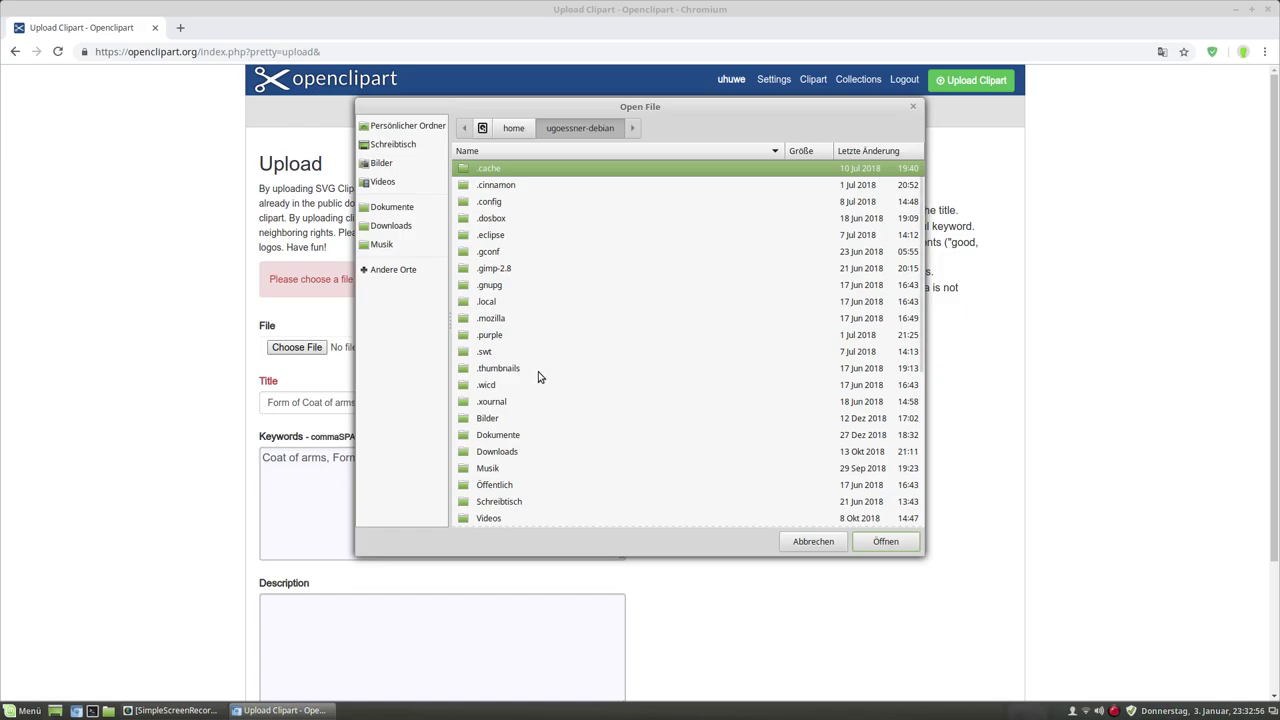
double_click(492, 419)
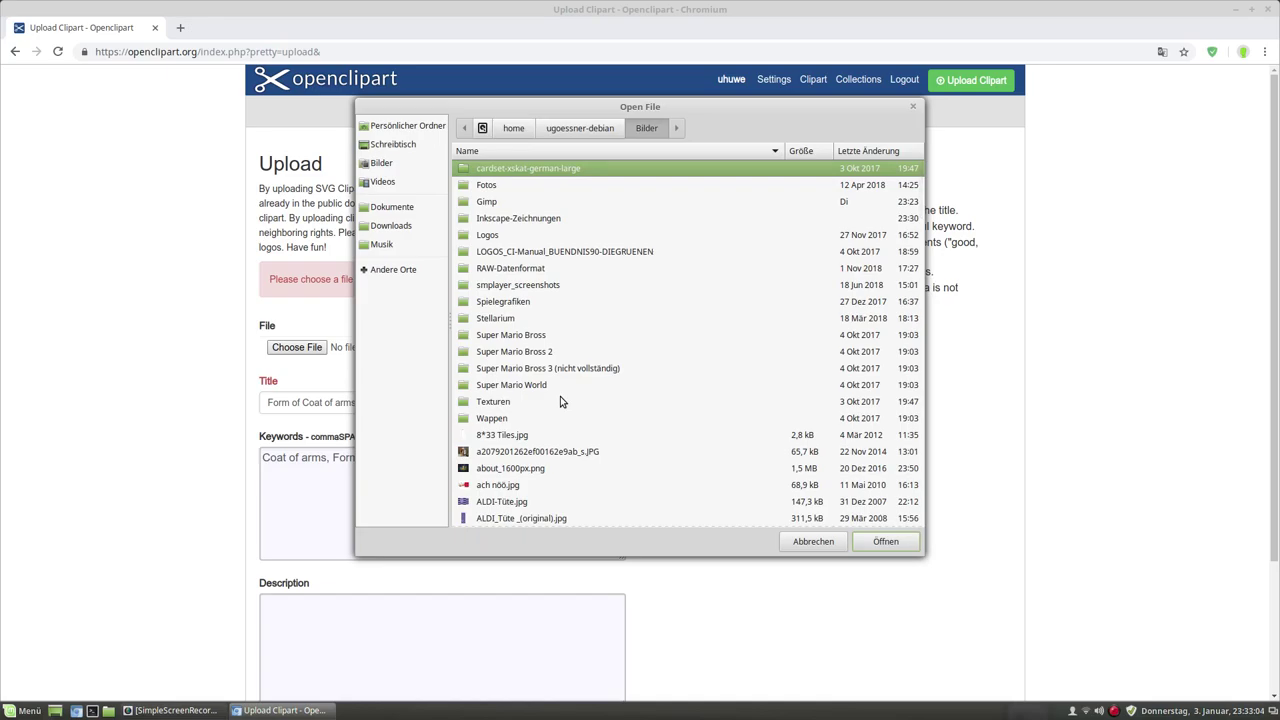
double_click(552, 220)
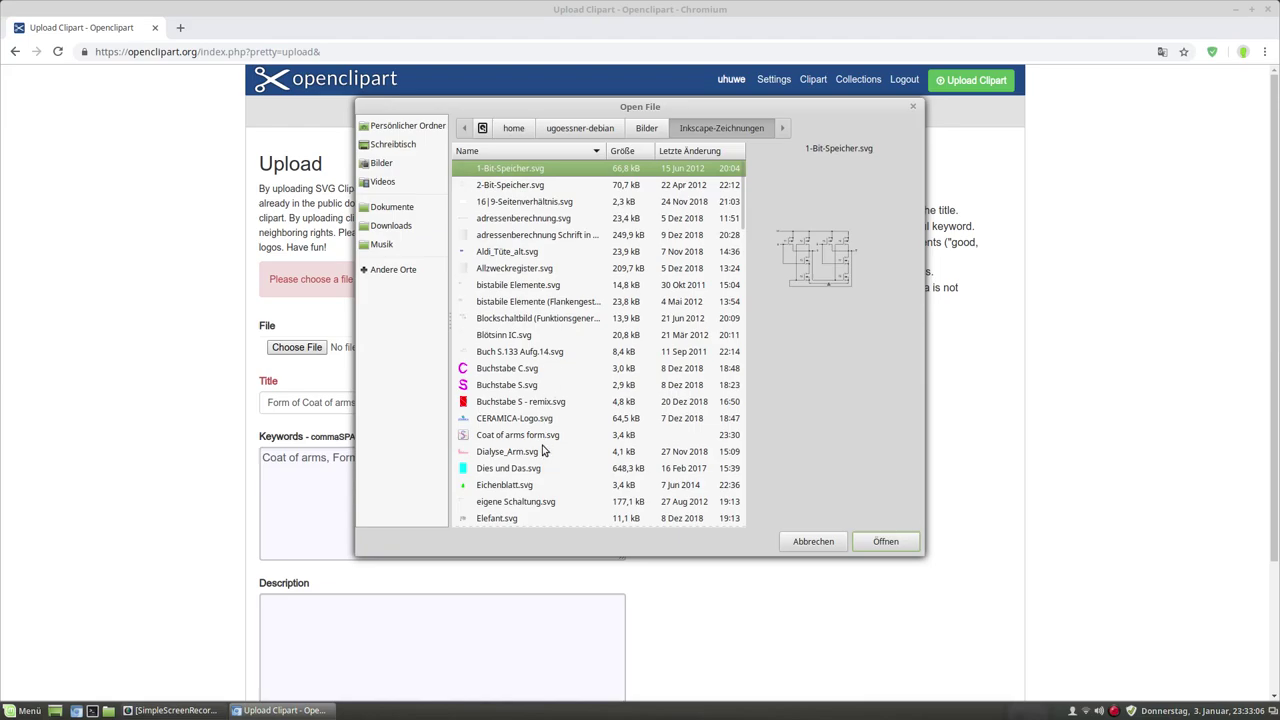
Select Coat of arms form.svg and confirm it as the upload file
scroll(543, 451, "down", 2)
scroll(543, 451, "down", 1)
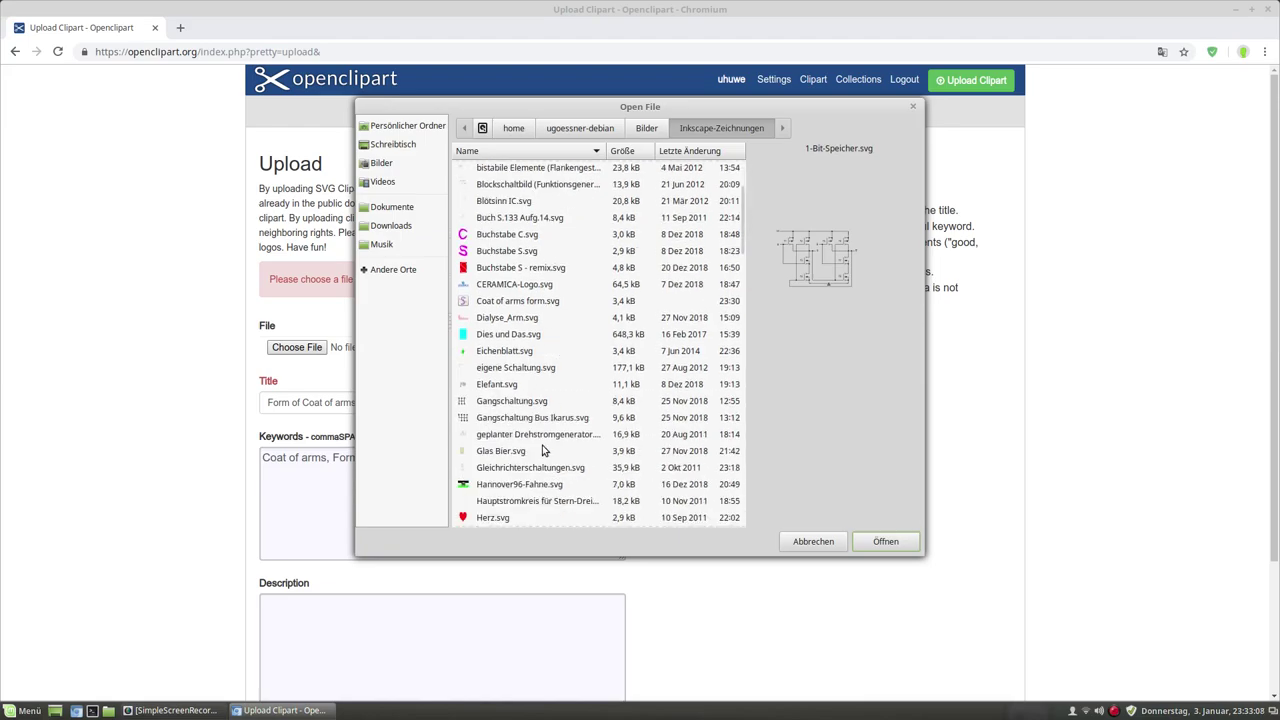
scroll(543, 451, "up", 2)
scroll(543, 451, "up", 1)
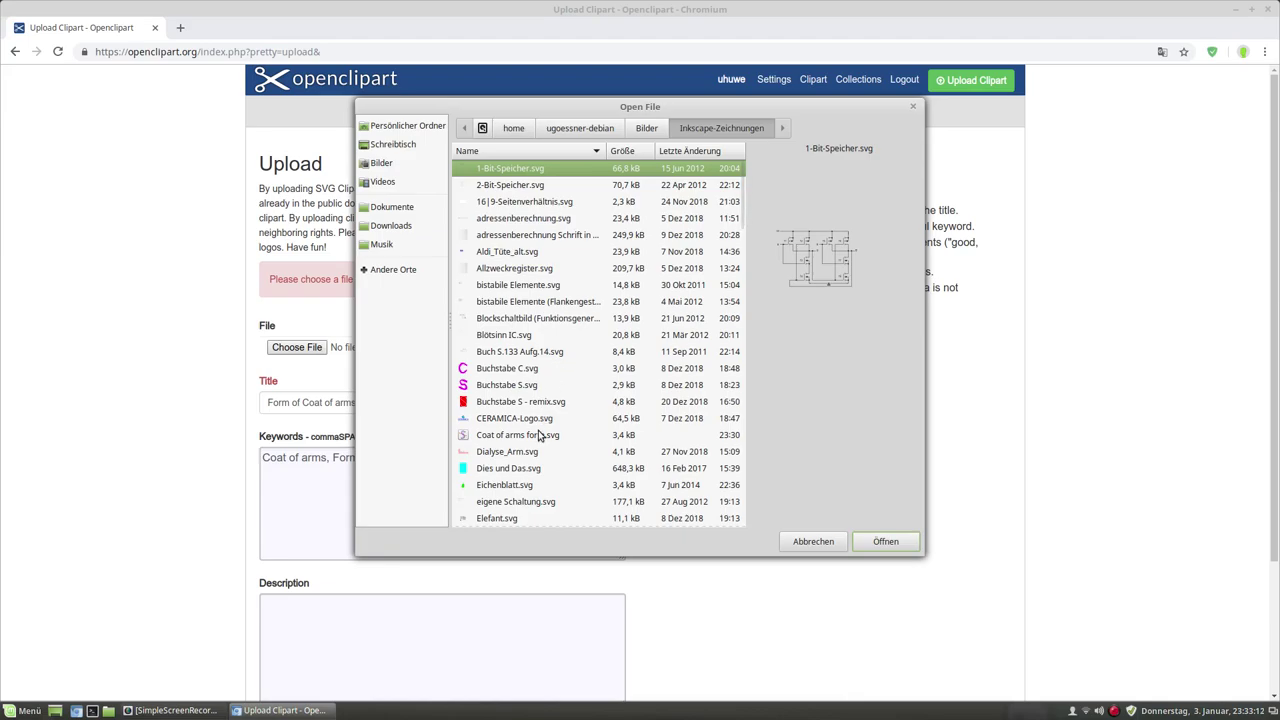
left_click(540, 434)
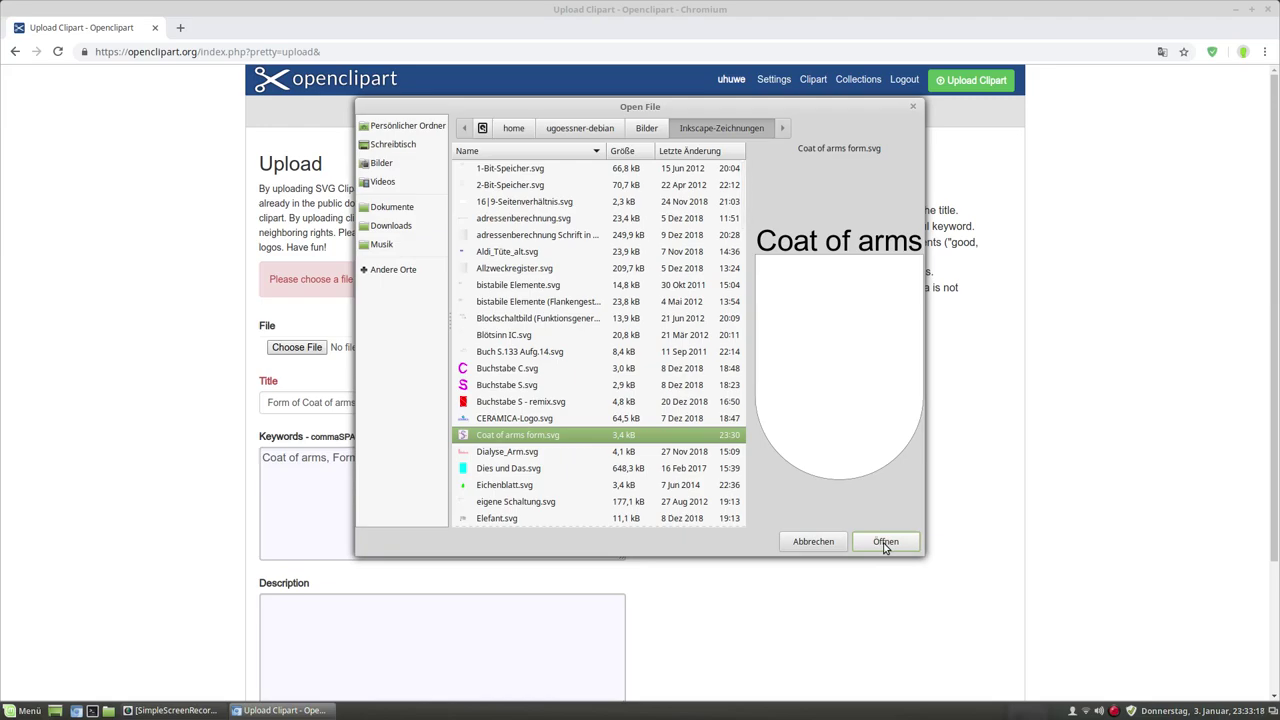
left_click(884, 543)
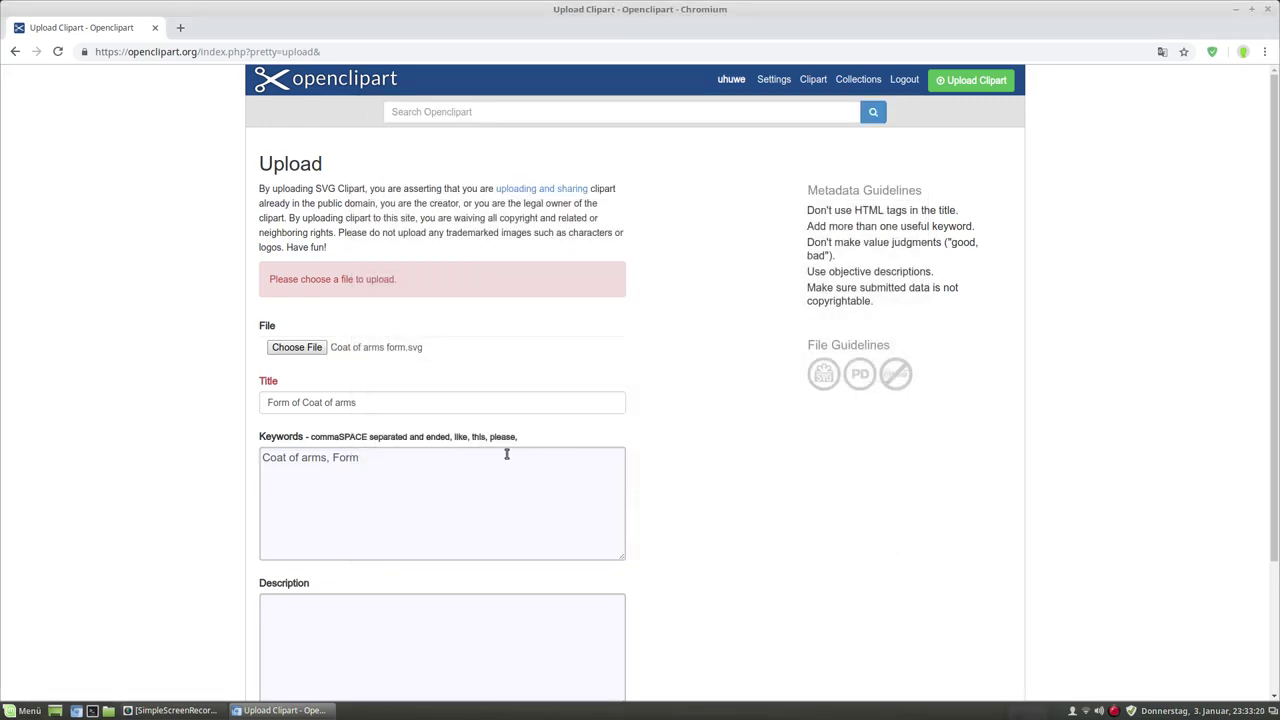
Submit the upload and review the published Form of Coat of arms clipart page
scroll(507, 455, "down", 3)
left_click(456, 613)
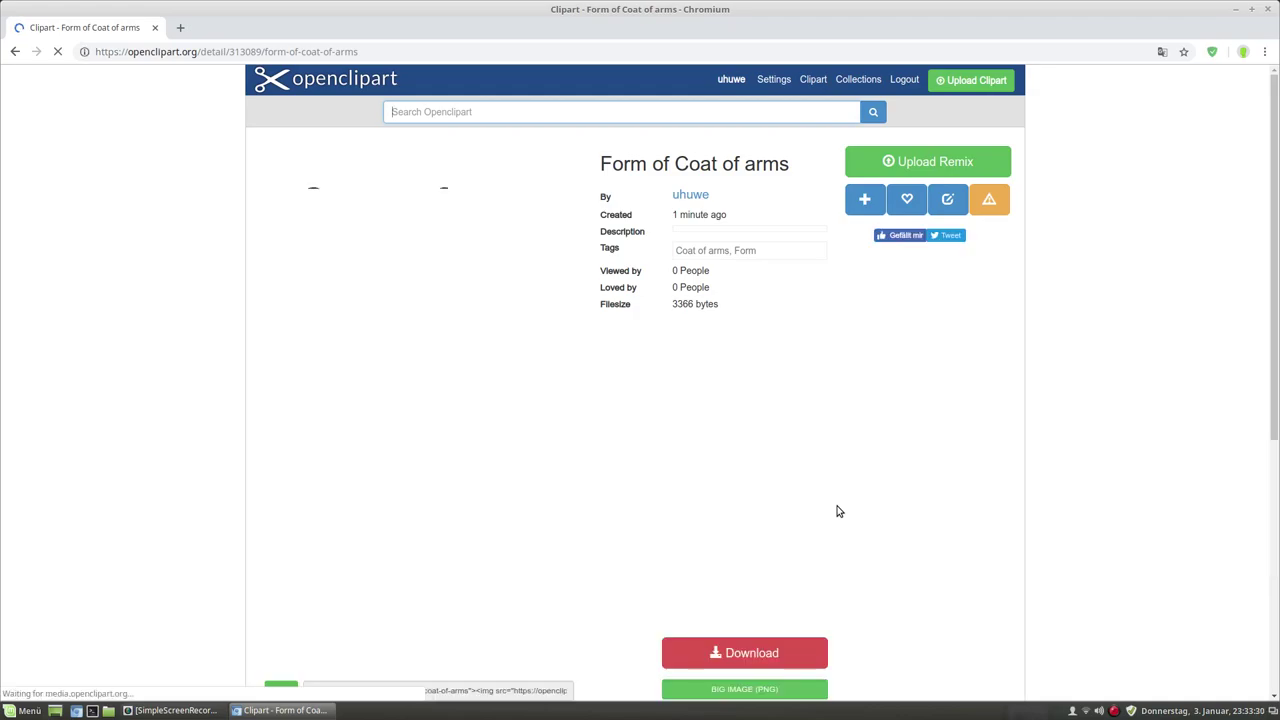
scroll(838, 511, "down", 5)
scroll(434, 452, "up", 5)
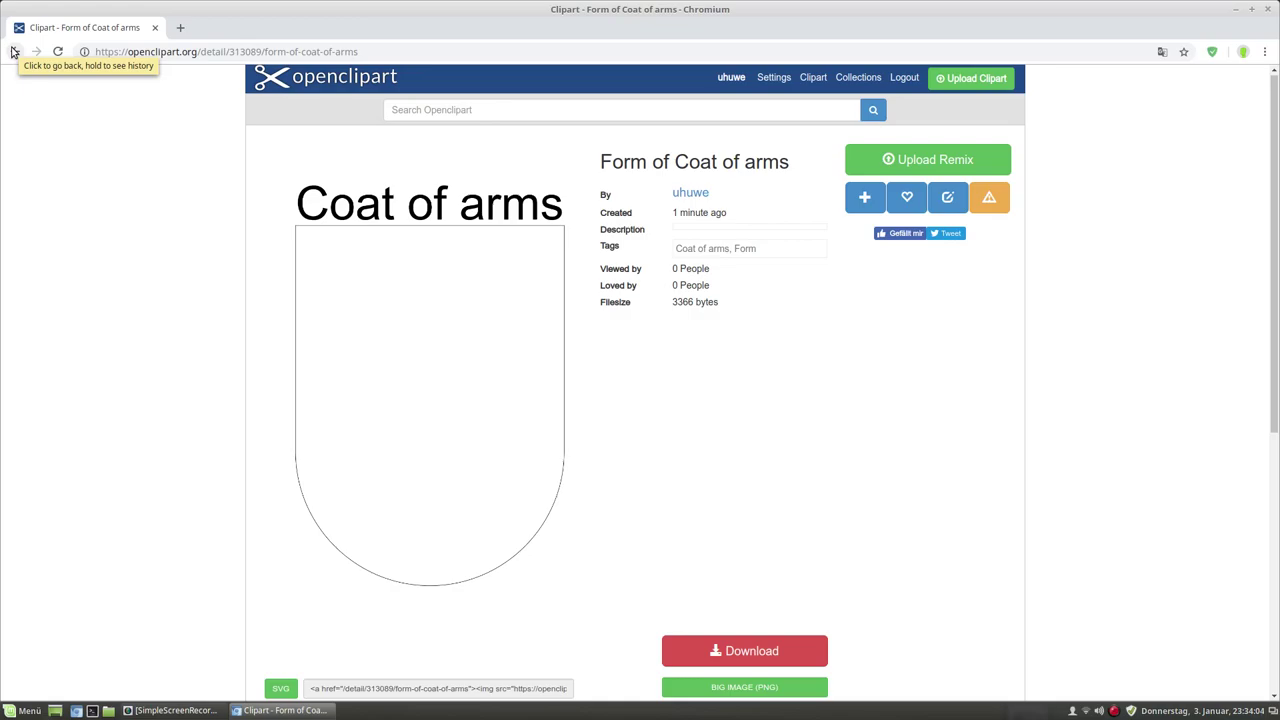
Go back to the upload form, then open a new Google tab and its apps grid
left_click(14, 51)
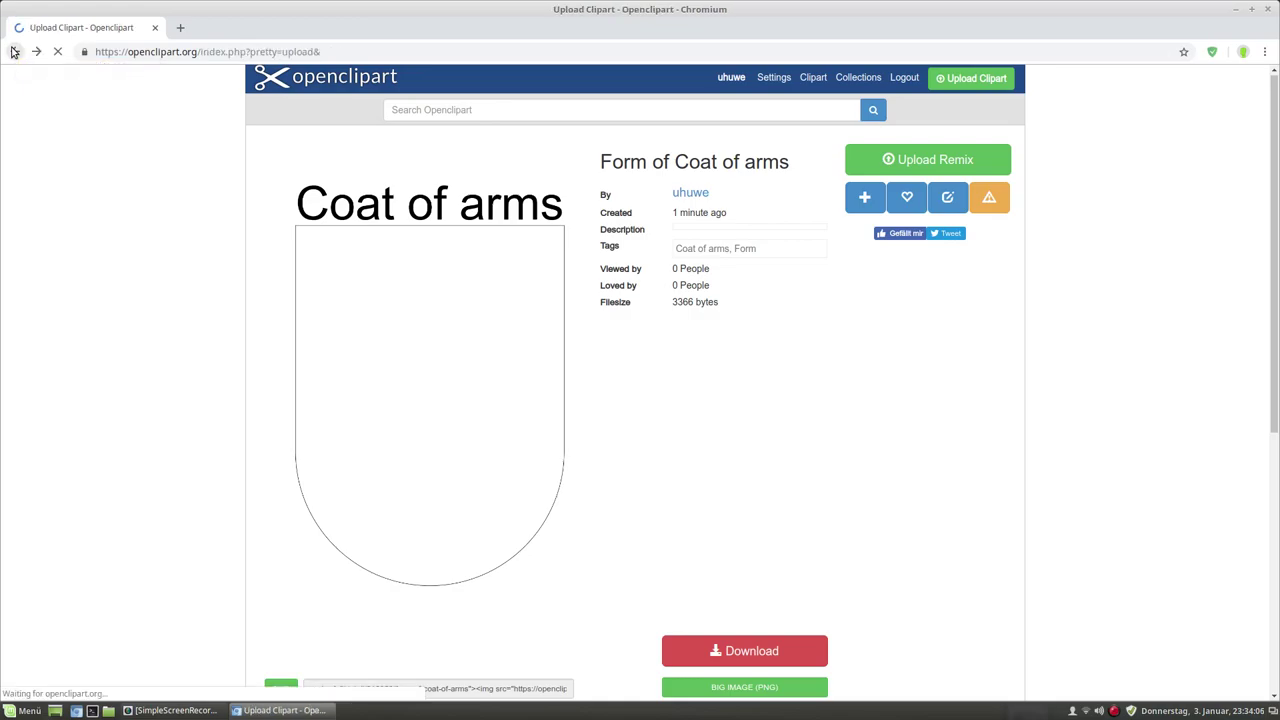
left_click(180, 28)
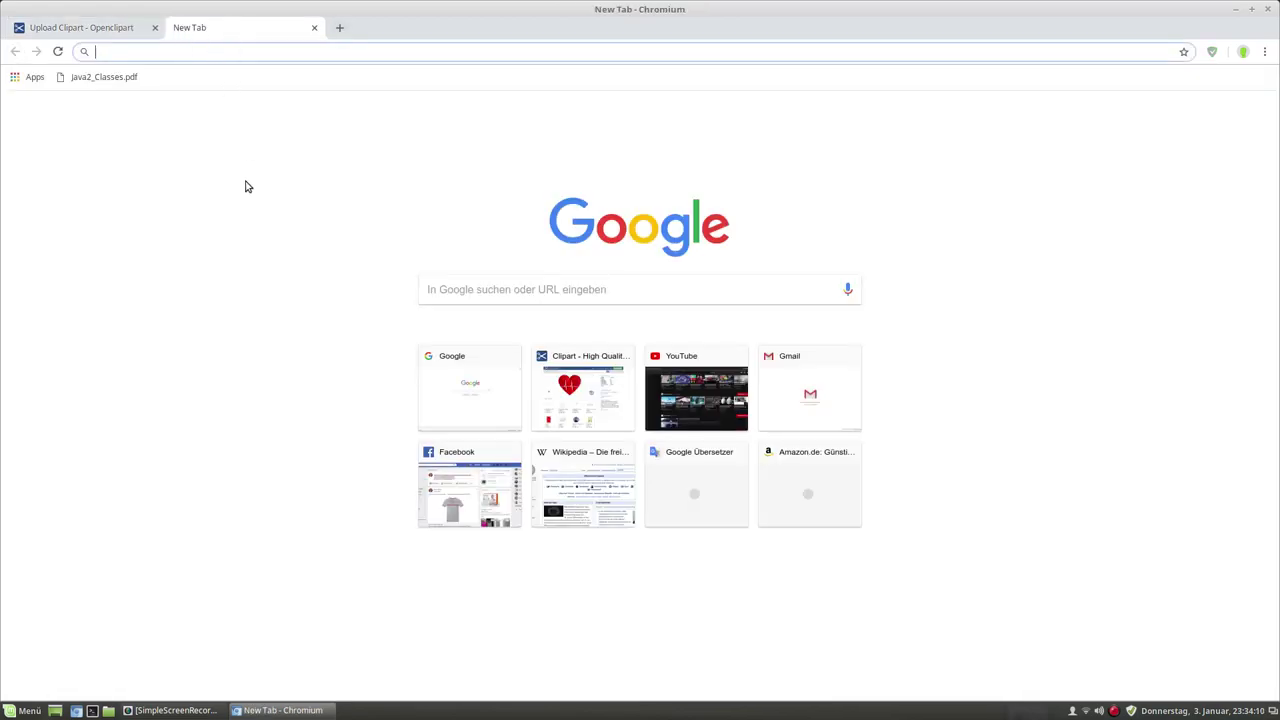
left_click(1199, 110)
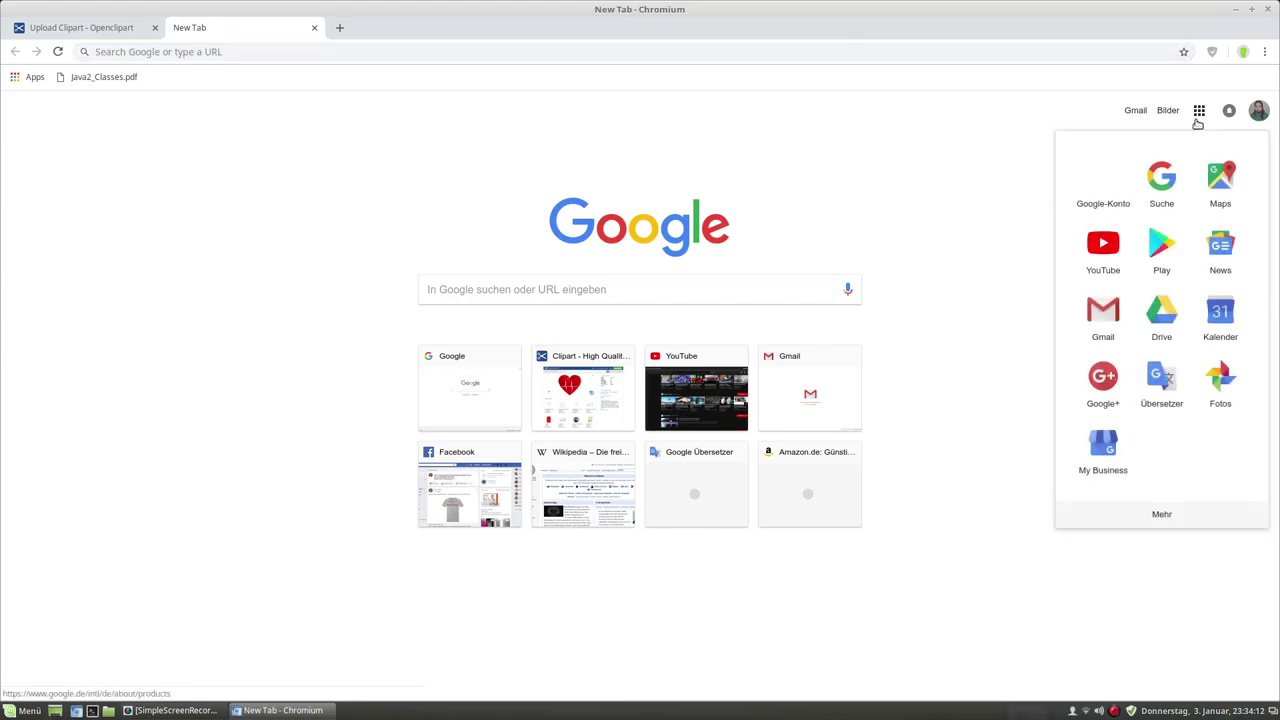